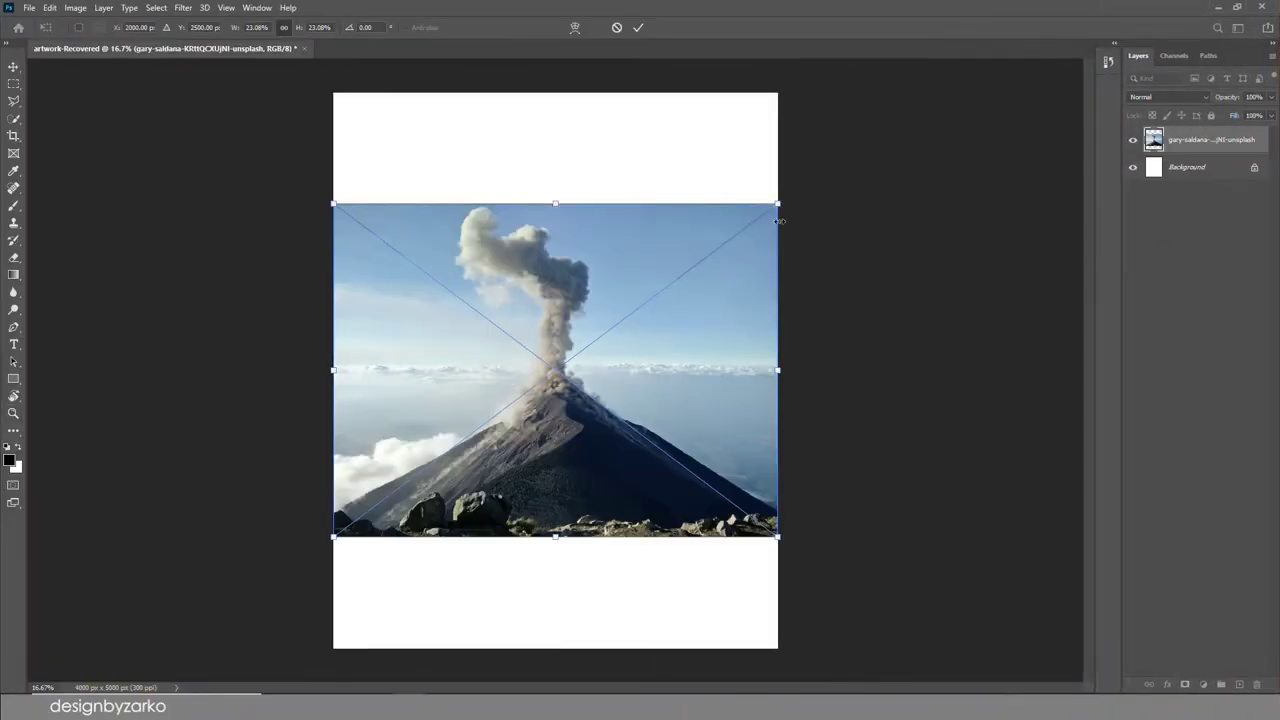
Enlarge the placed volcano photo to about 38.55% so it fills the canvas height, and commit the placement.
{"action": "left_click_drag", "start_coordinate": [776, 204], "coordinate": [903, 65]}
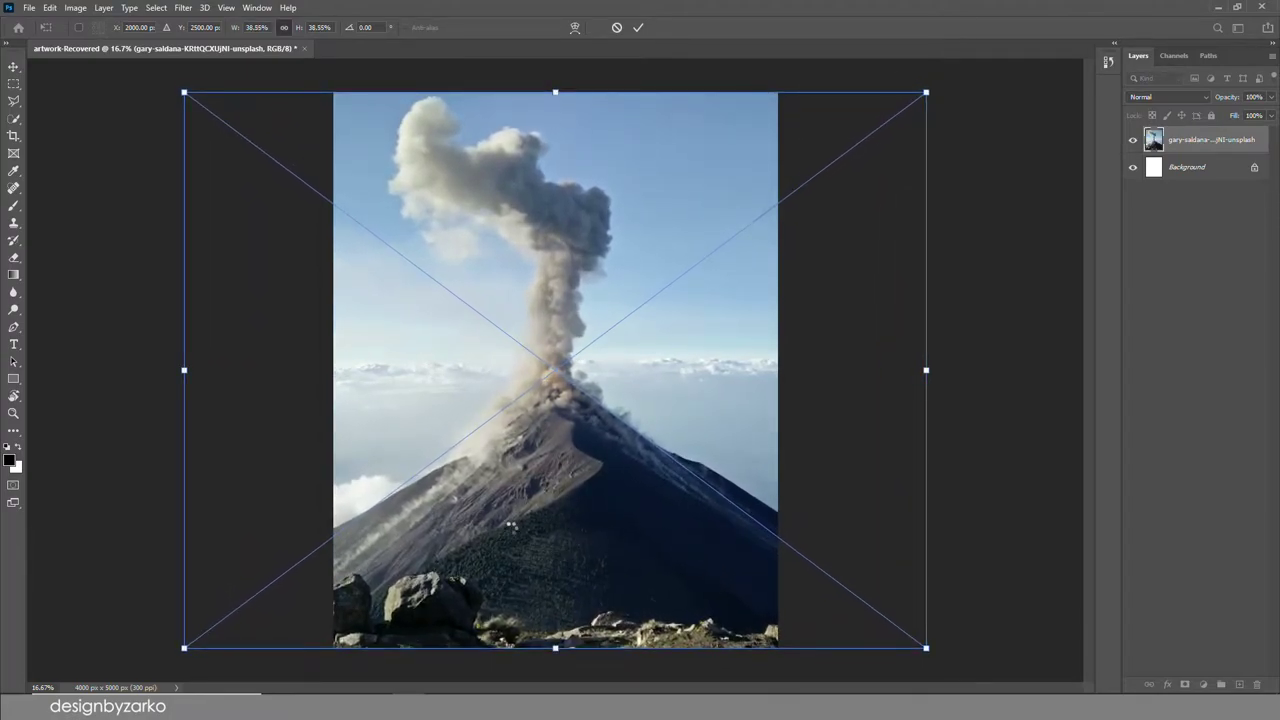
{"action": "key", "text": "Return"}
{"action": "key", "text": "z"}
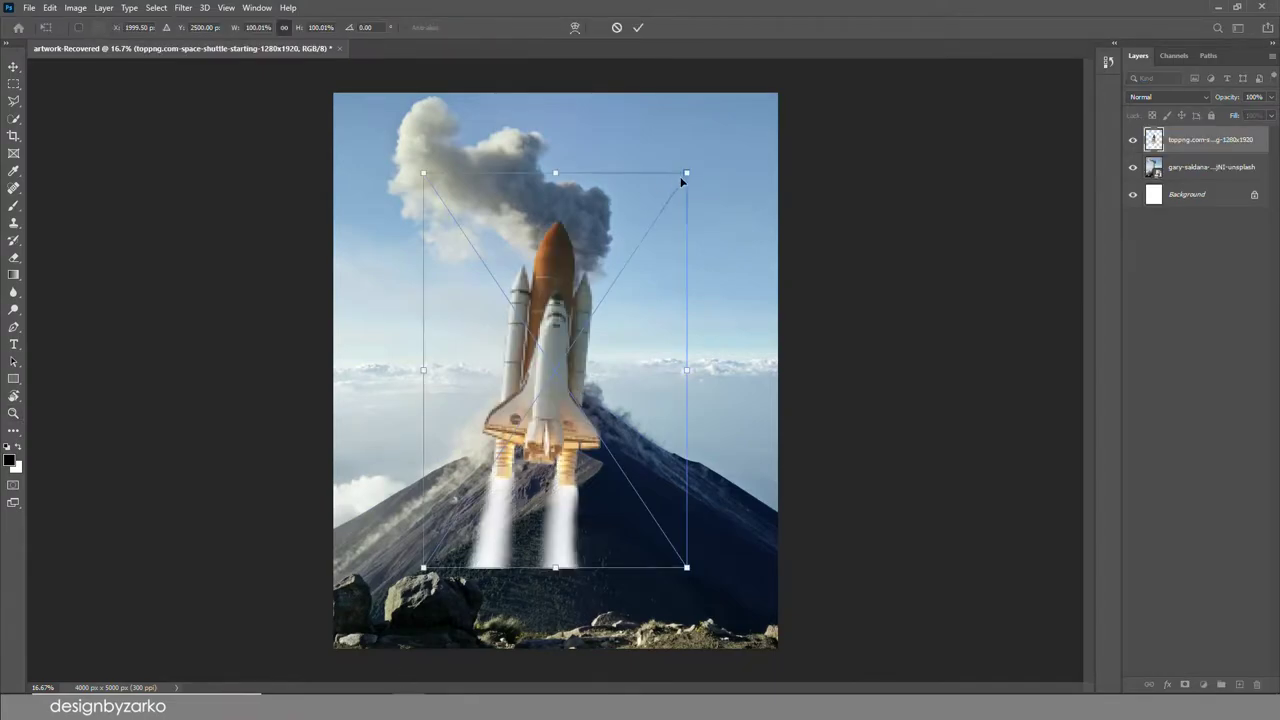
Shrink the placed space shuttle, rotate it upright, position it just above the volcano's crater and commit the transform.
{"action": "left_click_drag", "start_coordinate": [685, 173], "coordinate": [637, 242]}
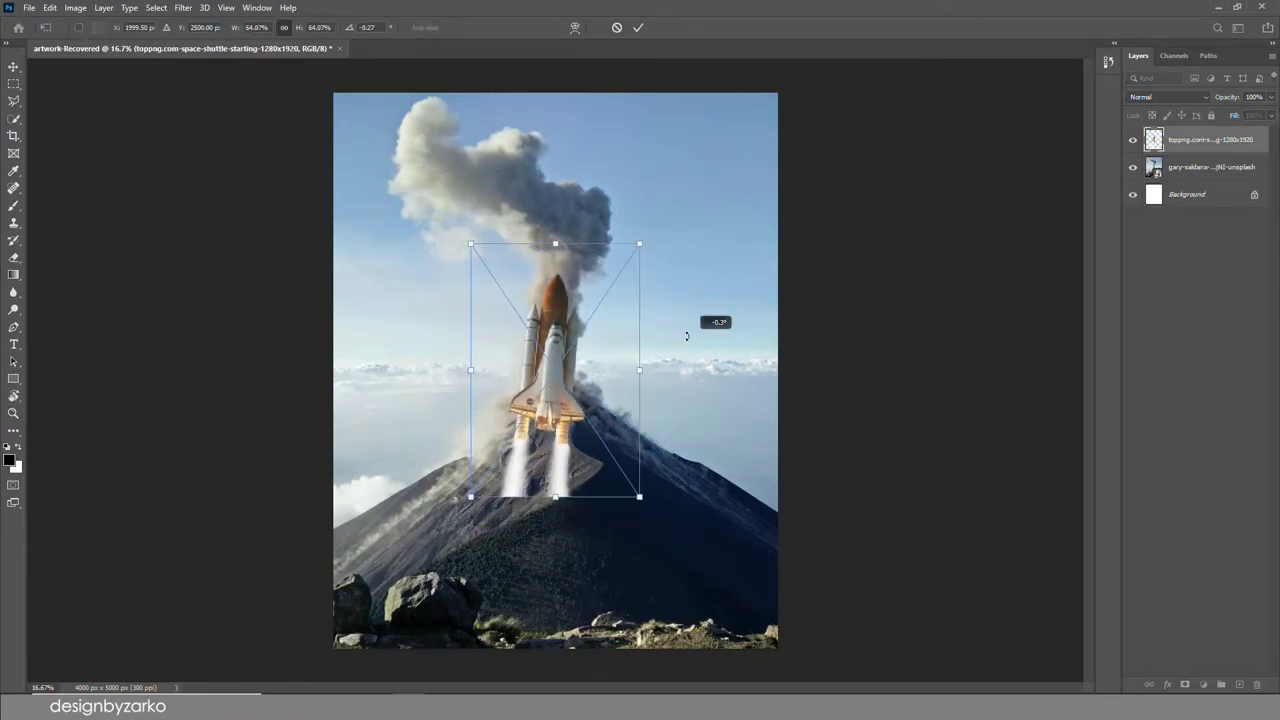
{"action": "left_click_drag", "start_coordinate": [687, 336], "coordinate": [677, 323]}
{"action": "left_click_drag", "start_coordinate": [540, 244], "coordinate": [539, 237]}
{"action": "left_click_drag", "start_coordinate": [569, 373], "coordinate": [577, 239]}
{"action": "left_click_drag", "start_coordinate": [632, 93], "coordinate": [621, 112]}
{"action": "left_click_drag", "start_coordinate": [685, 155], "coordinate": [685, 158]}
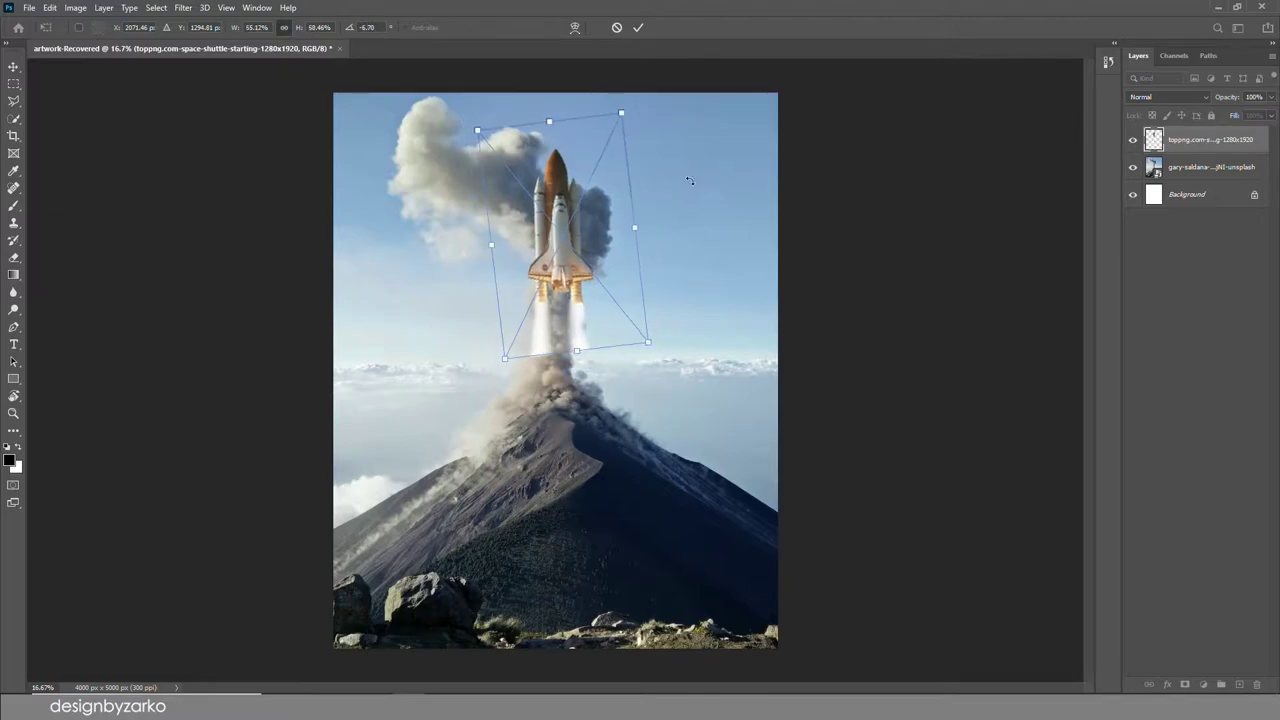
{"action": "left_click_drag", "start_coordinate": [591, 255], "coordinate": [594, 268]}
{"action": "left_click_drag", "start_coordinate": [624, 127], "coordinate": [617, 141]}
{"action": "key", "text": "Return"}
{"action": "key", "text": "z"}
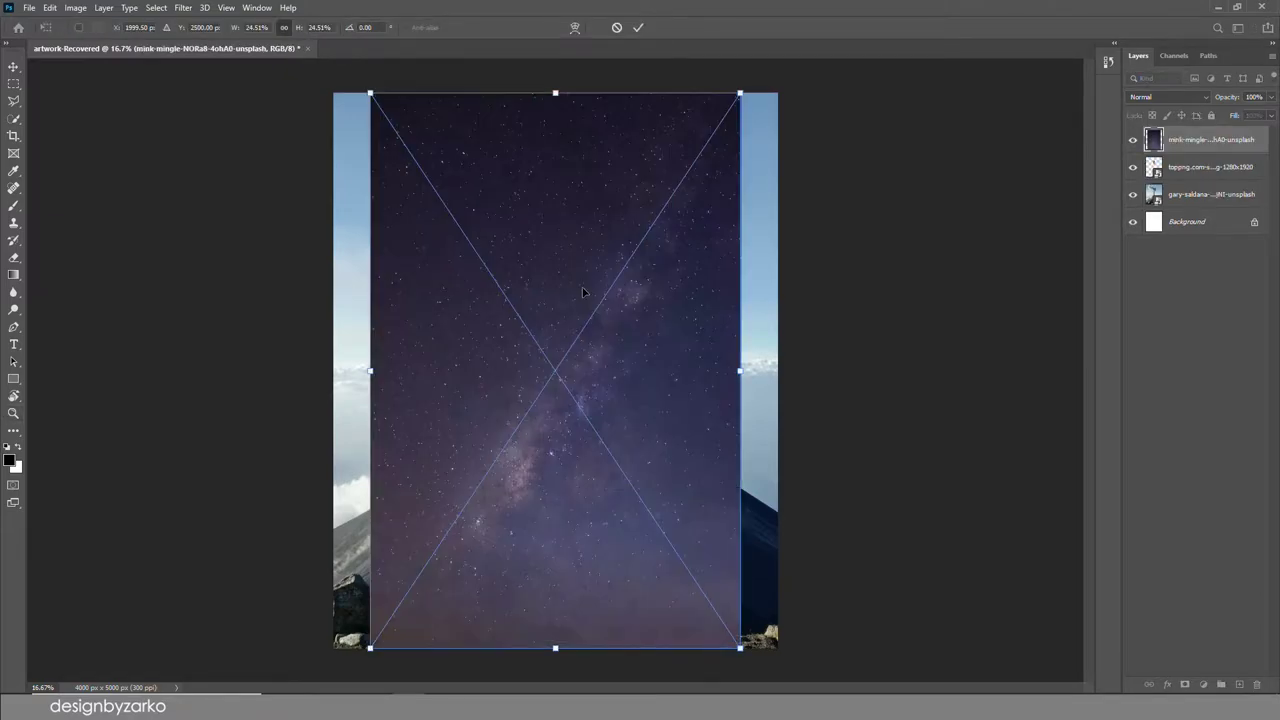
Enlarge the placed starry sky to about 29.62% to cover the canvas width and reorder it below the volcano layer.
{"action": "left_click_drag", "start_coordinate": [745, 82], "coordinate": [795, 45]}
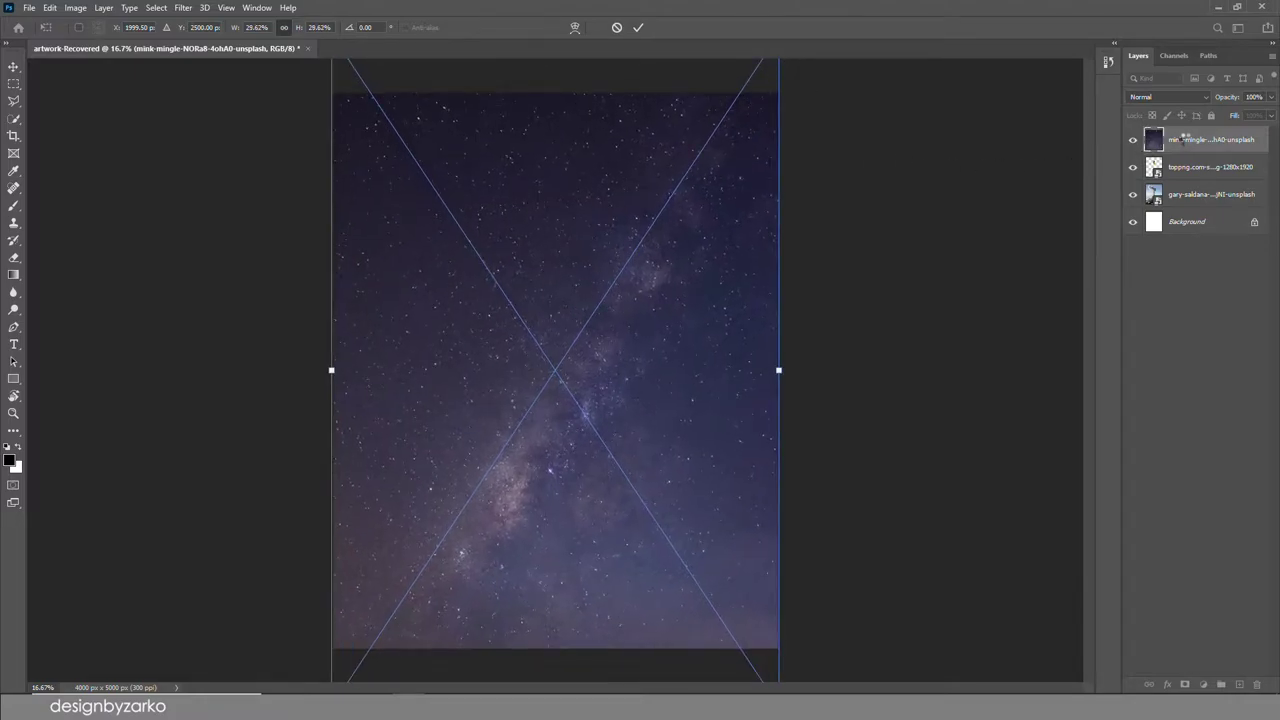
{"action": "left_click_drag", "start_coordinate": [1183, 139], "coordinate": [1177, 205]}
Mask out the volcano photo's sky with Select and Mask, refining the edge around the crater smoke to keep it with the mountain.
{"action": "left_click", "coordinate": [1166, 170]}
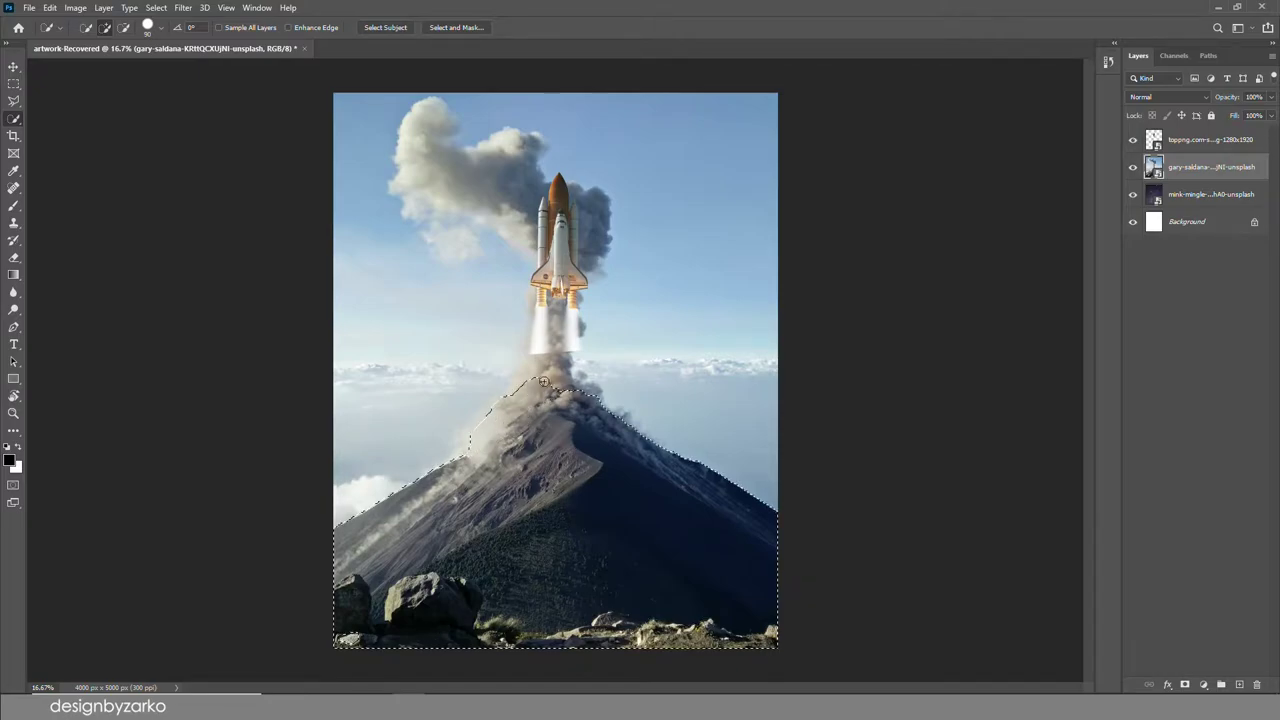
{"action": "left_click", "coordinate": [437, 26]}
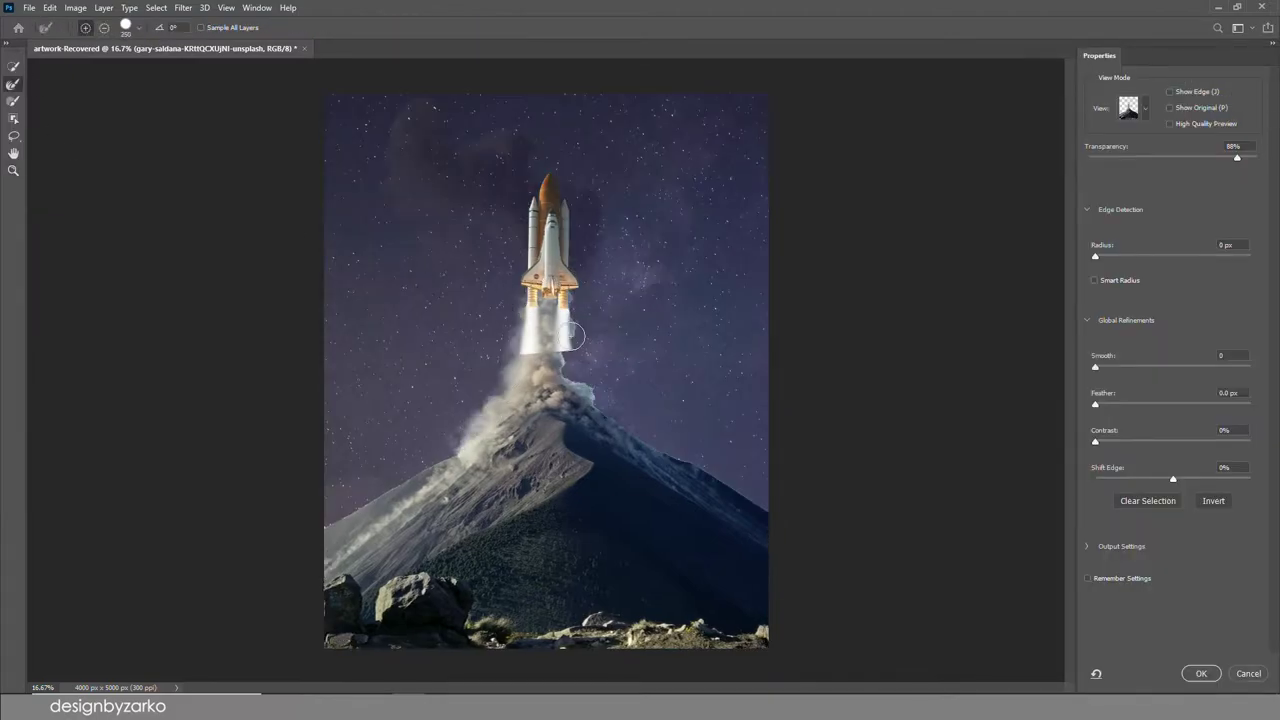
{"action": "key", "text": "z"}
{"action": "left_click_drag", "start_coordinate": [712, 431], "coordinate": [1132, 377]}
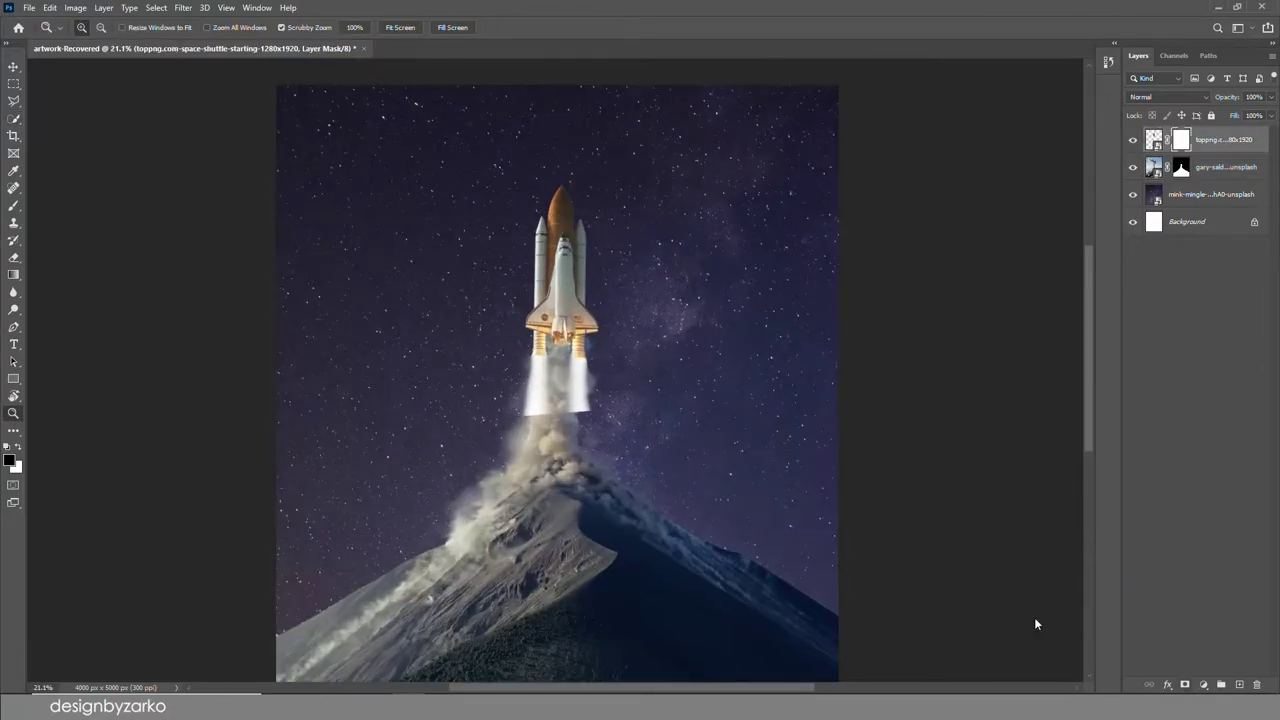
{"action": "scroll", "coordinate": [563, 380], "scroll_direction": "up", "scroll_amount": 5}
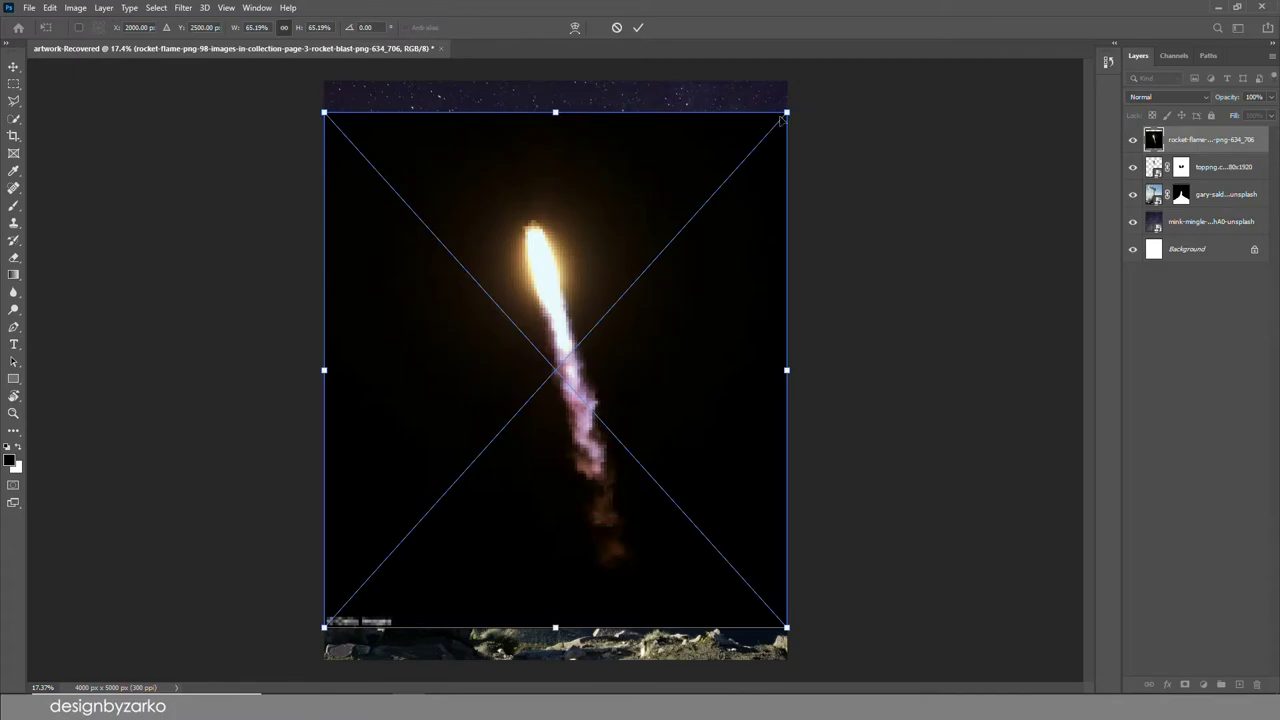
Scale the placed rocket flame image to about 25.29%, rotate it about 19.87° and set its blend mode to Screen.
{"action": "left_click_drag", "start_coordinate": [781, 119], "coordinate": [672, 252]}
{"action": "left_click_drag", "start_coordinate": [700, 305], "coordinate": [716, 359]}
{"action": "left_click", "coordinate": [1165, 96]}
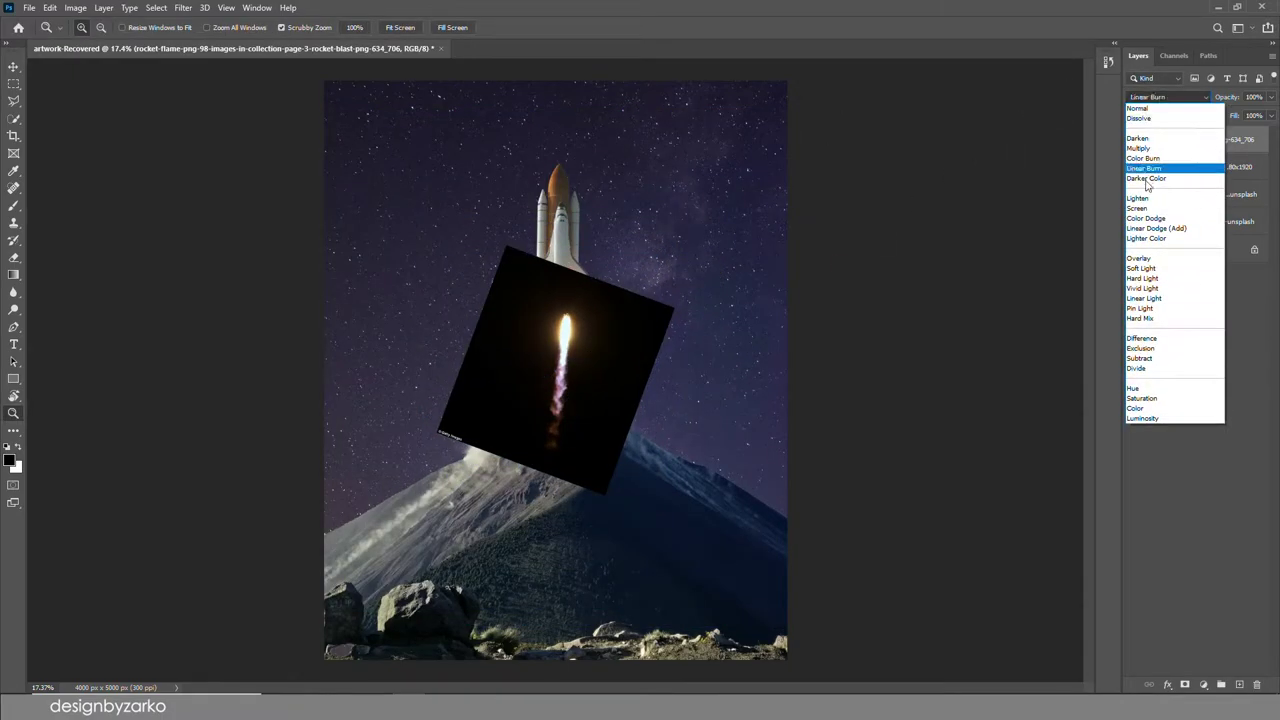
{"action": "left_click", "coordinate": [1145, 208]}
Fit the flame under the shuttle's right booster, scaled to about 31% wide and rotated to about 15.8°.
{"action": "left_click_drag", "start_coordinate": [555, 340], "coordinate": [622, 321]}
{"action": "key", "text": "ctrl+t"}
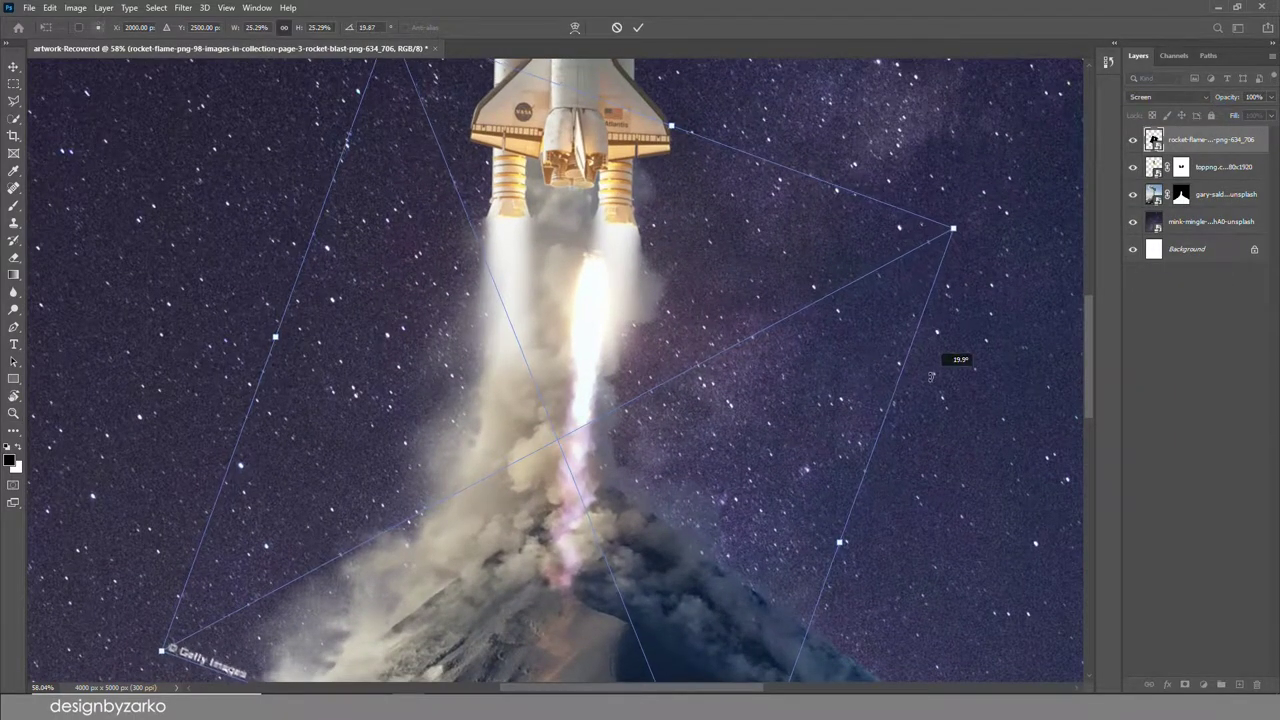
{"action": "left_click_drag", "start_coordinate": [951, 357], "coordinate": [938, 318]}
{"action": "left_click_drag", "start_coordinate": [660, 376], "coordinate": [707, 342]}
{"action": "left_click_drag", "start_coordinate": [971, 151], "coordinate": [1048, 147]}
{"action": "left_click_drag", "start_coordinate": [884, 258], "coordinate": [888, 277]}
{"action": "key", "text": "Return"}
{"action": "key", "text": "z"}
{"action": "left_click_drag", "start_coordinate": [704, 197], "coordinate": [728, 212]}
{"action": "key", "text": "ctrl+t"}
{"action": "left_click_drag", "start_coordinate": [736, 448], "coordinate": [729, 473]}
{"action": "key", "text": "Return"}
Duplicate the flame layer, flip the copy horizontally and place it under the shuttle's left booster.
{"action": "key", "text": "ctrl+j"}
{"action": "key", "text": "ctrl+t"}
{"action": "right_click", "coordinate": [669, 354]}
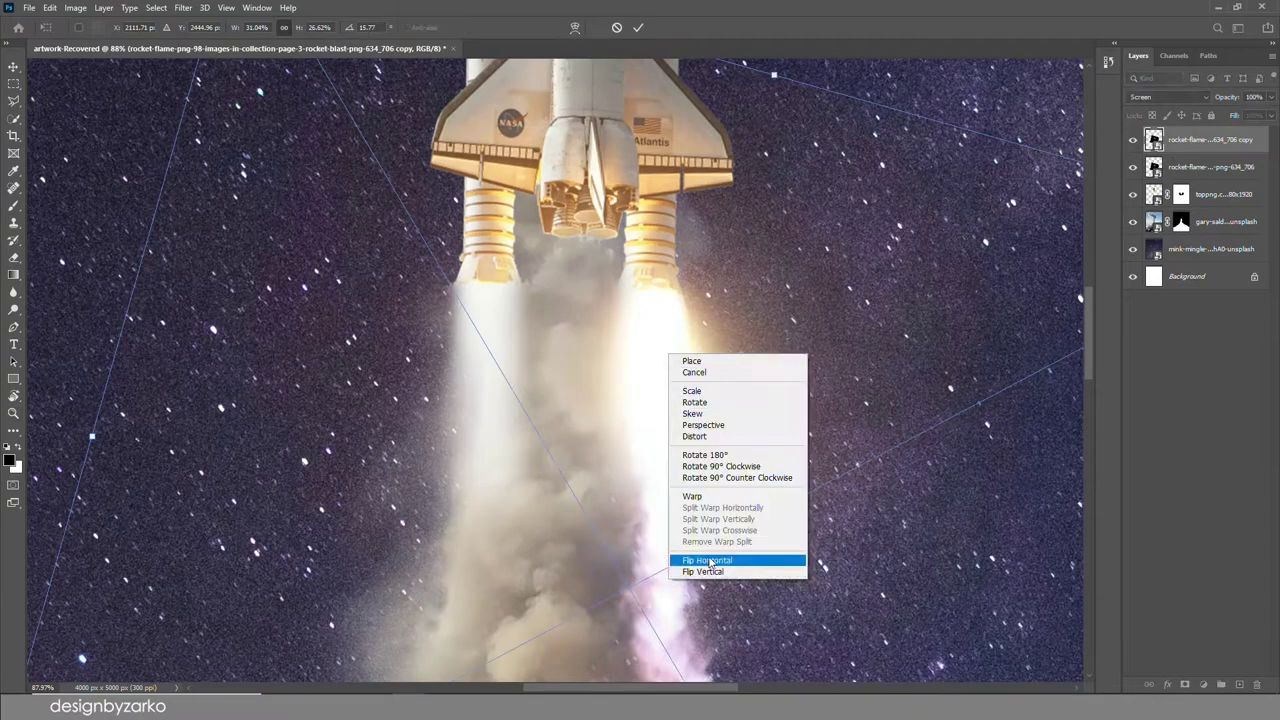
{"action": "left_click", "coordinate": [710, 561]}
{"action": "left_click_drag", "start_coordinate": [620, 376], "coordinate": [509, 371]}
{"action": "key", "text": "Return"}
{"action": "key", "text": "z"}
{"action": "left_click_drag", "start_coordinate": [570, 298], "coordinate": [492, 430]}
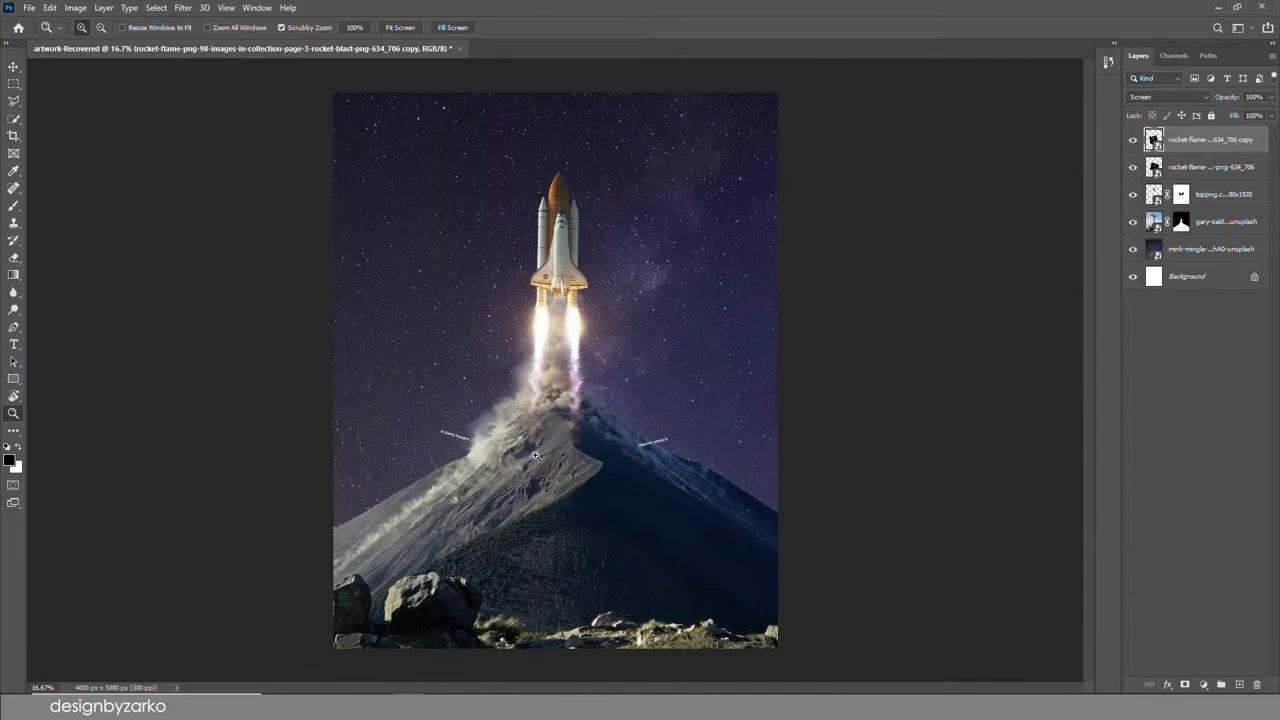
Choose the Fog 1 brush from Free Fog Photoshop Brushes 1 and add a layer mask to the copied flame layer.
{"action": "left_click_drag", "start_coordinate": [555, 338], "coordinate": [612, 338]}
{"action": "key", "text": "b"}
{"action": "left_click", "coordinate": [96, 28]}
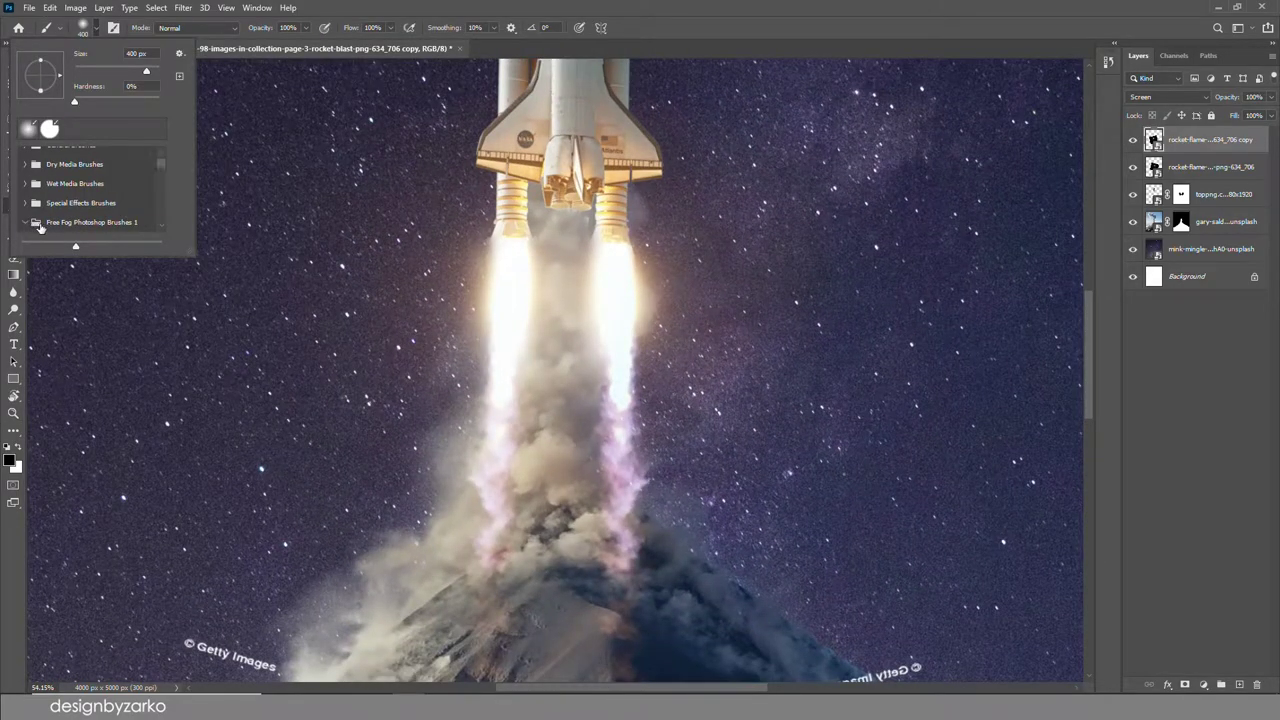
{"action": "left_click", "coordinate": [40, 225]}
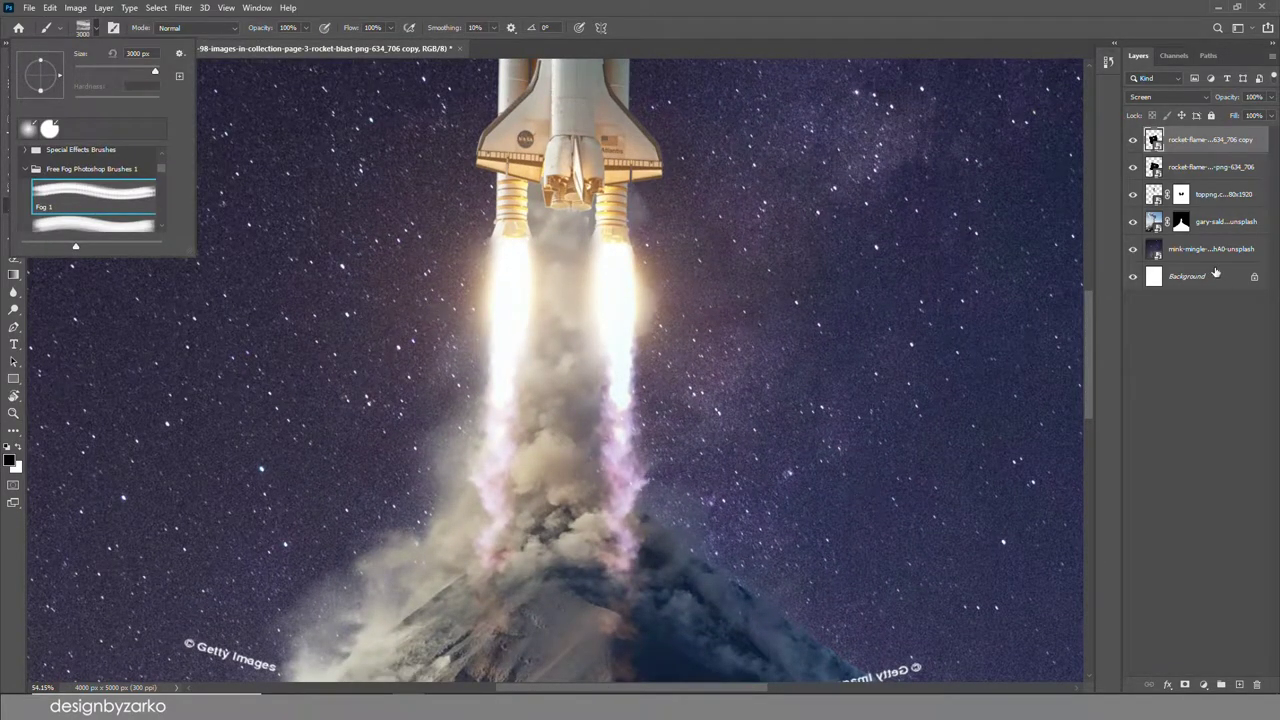
{"action": "left_click", "coordinate": [844, 6]}
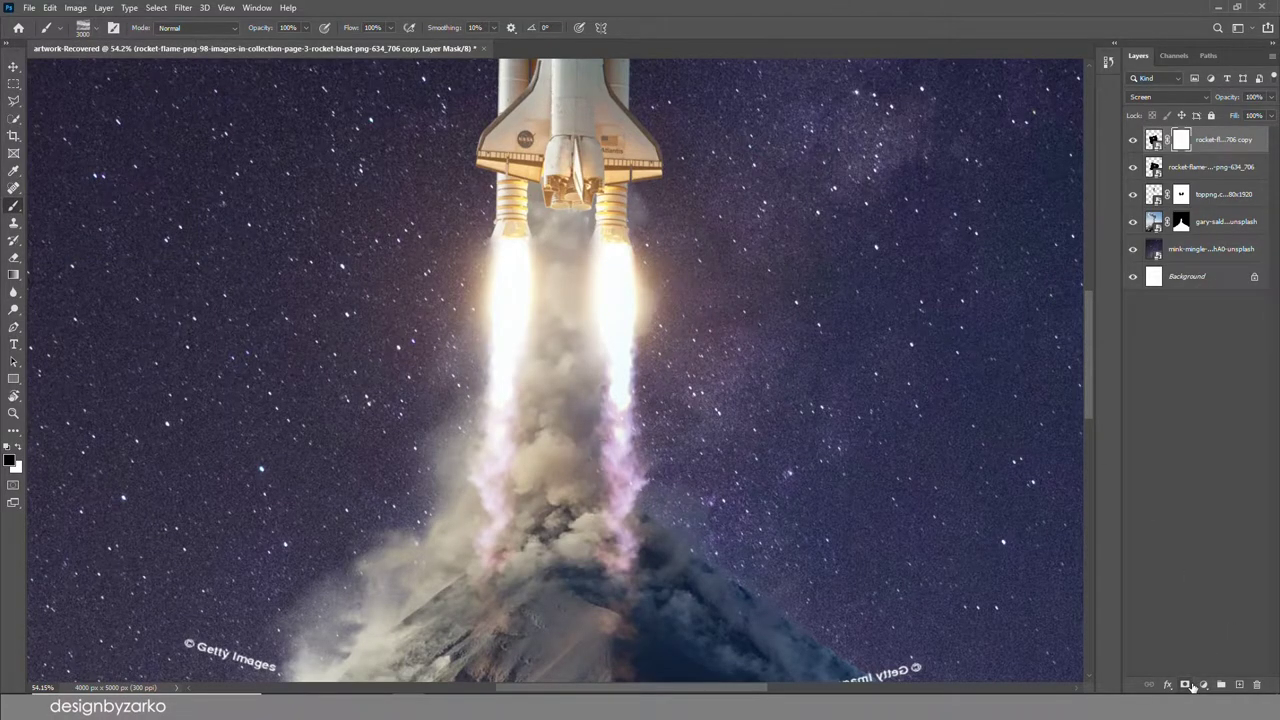
Try a 3000 px fog stamp on the copied flame's mask, undo it and reduce the brush to 2500 px.
{"action": "left_click", "coordinate": [668, 282]}
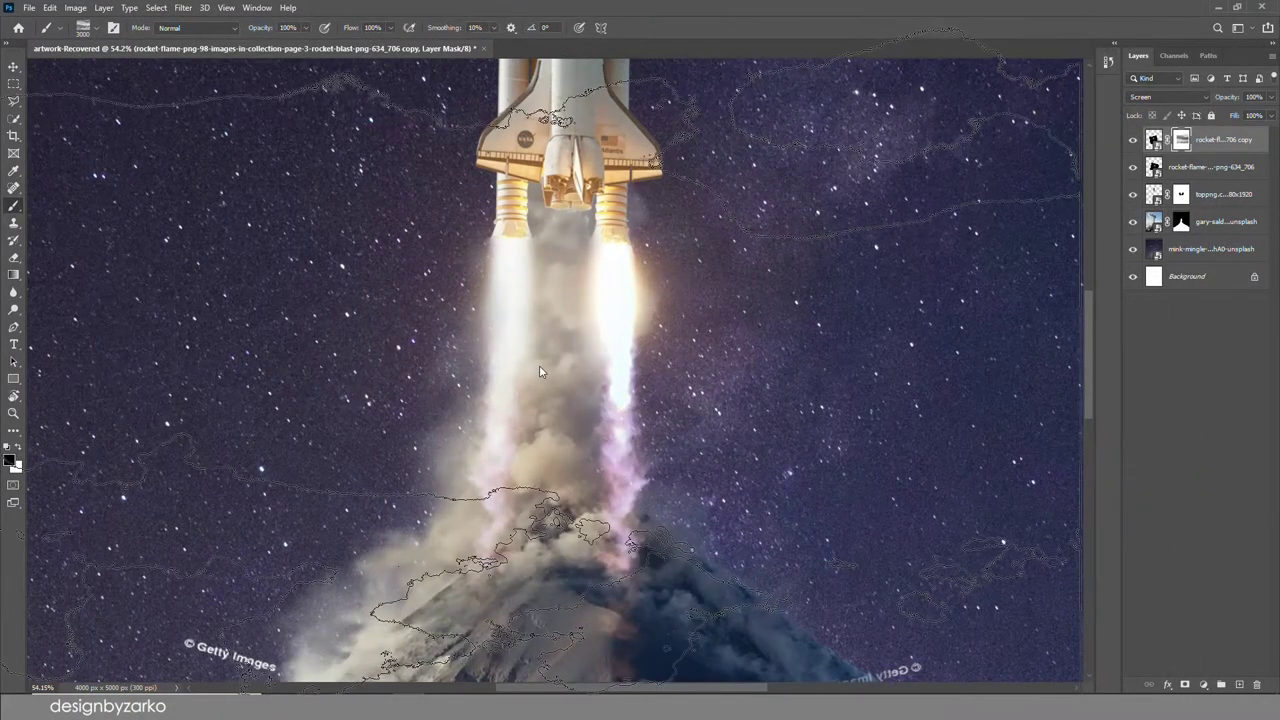
{"action": "key", "text": "ctrl+z"}
{"action": "key", "text": "z"}
{"action": "left_click_drag", "start_coordinate": [550, 332], "coordinate": [531, 329]}
{"action": "key", "text": "b"}
{"action": "key", "text": "bracketleft"}
{"action": "key", "text": "bracketleft"}
{"action": "key", "text": "bracketleft"}
{"action": "key", "text": "bracketleft"}
{"action": "key", "text": "bracketleft"}
{"action": "key", "text": "bracketleft"}
{"action": "key", "text": "bracketleft"}
{"action": "key", "text": "bracketleft"}
{"action": "key", "text": "bracketleft"}
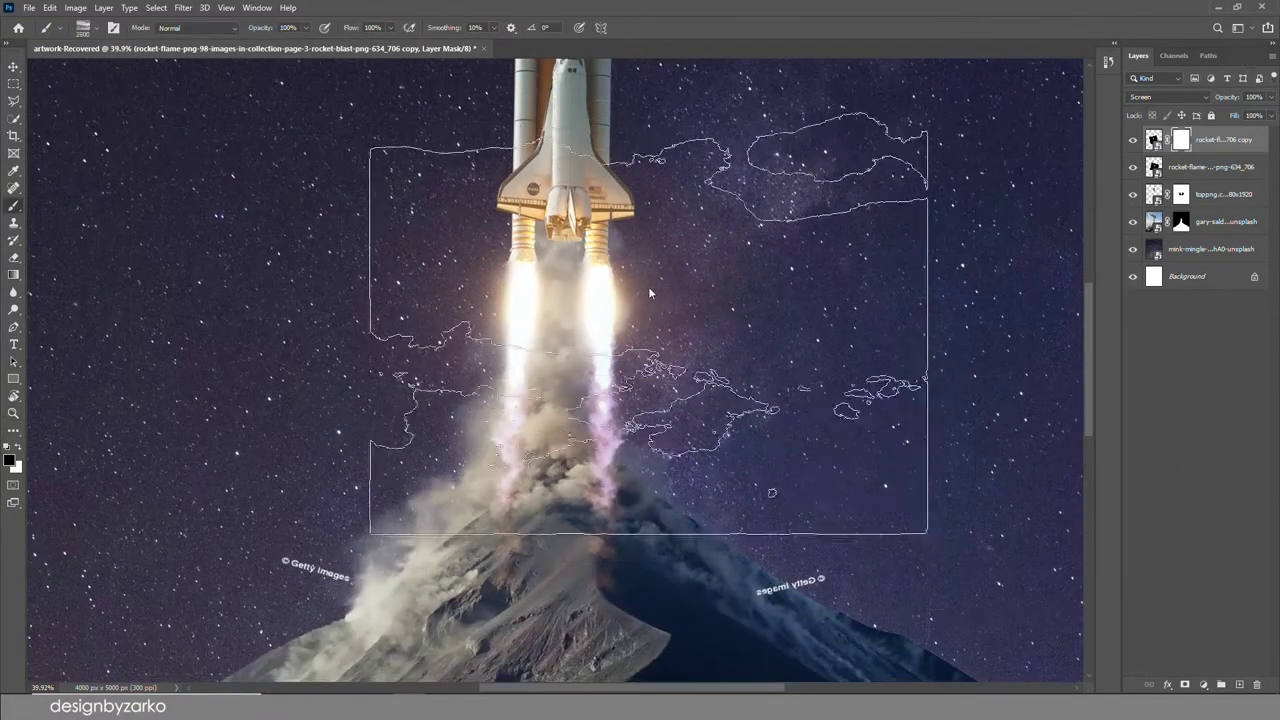
Create a new layer clipped to the copied flame layer and sample a color from the smoke between the flames.
{"action": "left_click", "coordinate": [1239, 685]}
{"action": "left_click", "coordinate": [1203, 152], "text": "alt"}
{"action": "key", "text": "z"}
{"action": "left_click_drag", "start_coordinate": [552, 392], "coordinate": [572, 392]}
{"action": "left_click", "coordinate": [557, 361], "text": "alt"}
Try stamping fog between the flames with the brush reduced to 700 px, and undo the stamp.
{"action": "key", "text": "bracketleft"}
{"action": "key", "text": "bracketleft"}
{"action": "key", "text": "bracketleft"}
{"action": "key", "text": "bracketleft"}
{"action": "key", "text": "bracketleft"}
{"action": "key", "text": "bracketleft"}
{"action": "key", "text": "bracketleft"}
{"action": "key", "text": "bracketleft"}
{"action": "key", "text": "bracketleft"}
{"action": "key", "text": "bracketleft"}
{"action": "key", "text": "bracketleft"}
{"action": "key", "text": "bracketleft"}
{"action": "key", "text": "bracketleft"}
{"action": "key", "text": "bracketleft"}
{"action": "key", "text": "bracketleft"}
{"action": "key", "text": "bracketleft"}
{"action": "key", "text": "bracketleft"}
{"action": "key", "text": "bracketleft"}
{"action": "key", "text": "bracketleft"}
{"action": "left_click", "coordinate": [533, 332]}
{"action": "key", "text": "ctrl+z"}
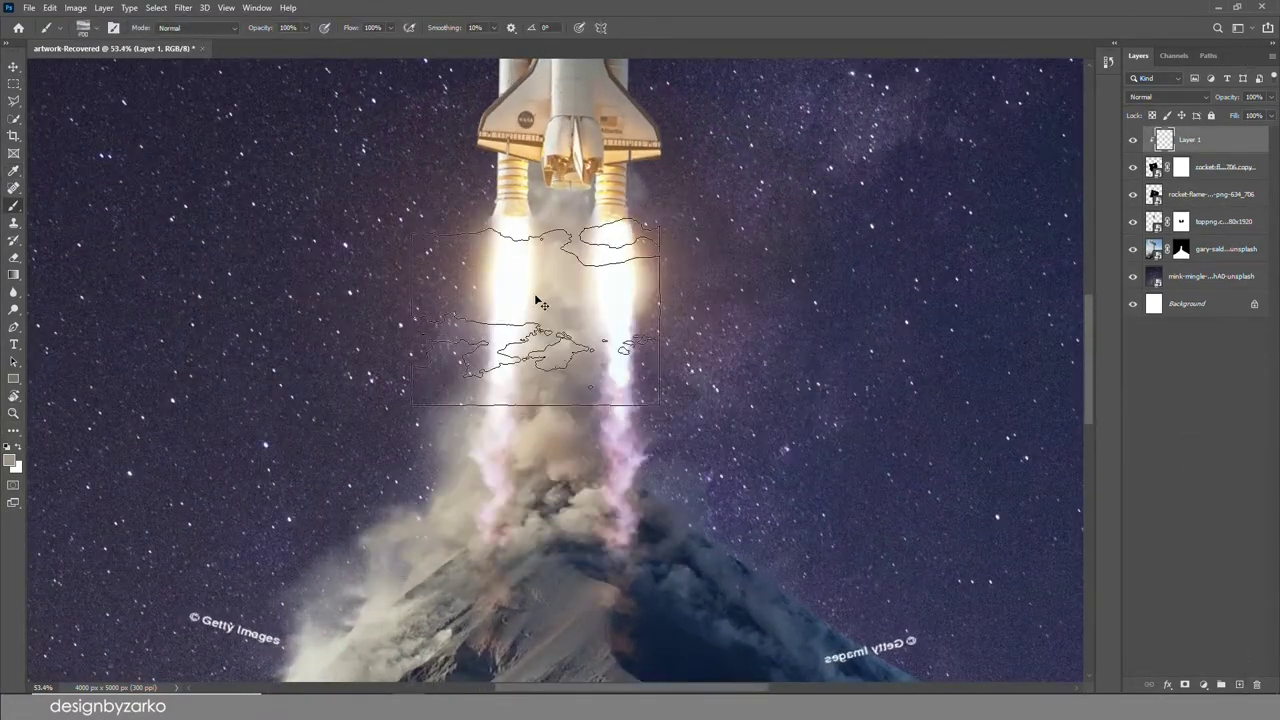
Try a different fog brush reduced to 300 px near the left flame's lower end, and undo the stamp.
{"action": "left_click", "coordinate": [96, 28]}
{"action": "left_click", "coordinate": [90, 246]}
{"action": "left_click", "coordinate": [620, 314]}
{"action": "key", "text": "bracketleft"}
{"action": "key", "text": "bracketleft"}
{"action": "key", "text": "bracketleft"}
{"action": "key", "text": "bracketleft"}
{"action": "key", "text": "bracketleft"}
{"action": "key", "text": "bracketleft"}
{"action": "key", "text": "bracketleft"}
{"action": "key", "text": "bracketleft"}
{"action": "key", "text": "bracketleft"}
{"action": "key", "text": "bracketleft"}
{"action": "key", "text": "bracketleft"}
{"action": "key", "text": "bracketleft"}
{"action": "key", "text": "bracketleft"}
{"action": "key", "text": "bracketleft"}
{"action": "key", "text": "bracketleft"}
{"action": "key", "text": "bracketleft"}
{"action": "key", "text": "bracketleft"}
{"action": "key", "text": "bracketleft"}
{"action": "key", "text": "bracketleft"}
{"action": "key", "text": "bracketleft"}
{"action": "left_click", "coordinate": [509, 455]}
{"action": "key", "text": "ctrl+z"}
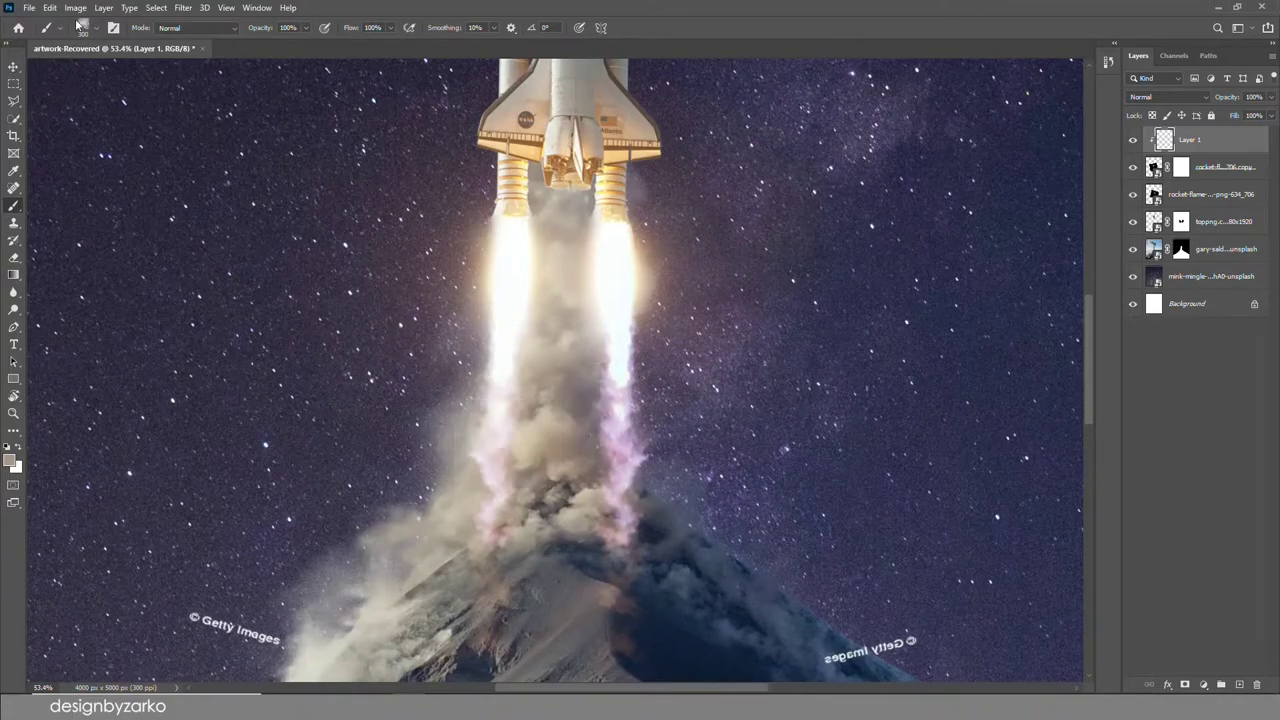
Pick a rounder puff-shaped fog brush from the fog brush set and reduce its size to 200 px.
{"action": "left_click", "coordinate": [82, 26]}
{"action": "left_click", "coordinate": [100, 180]}
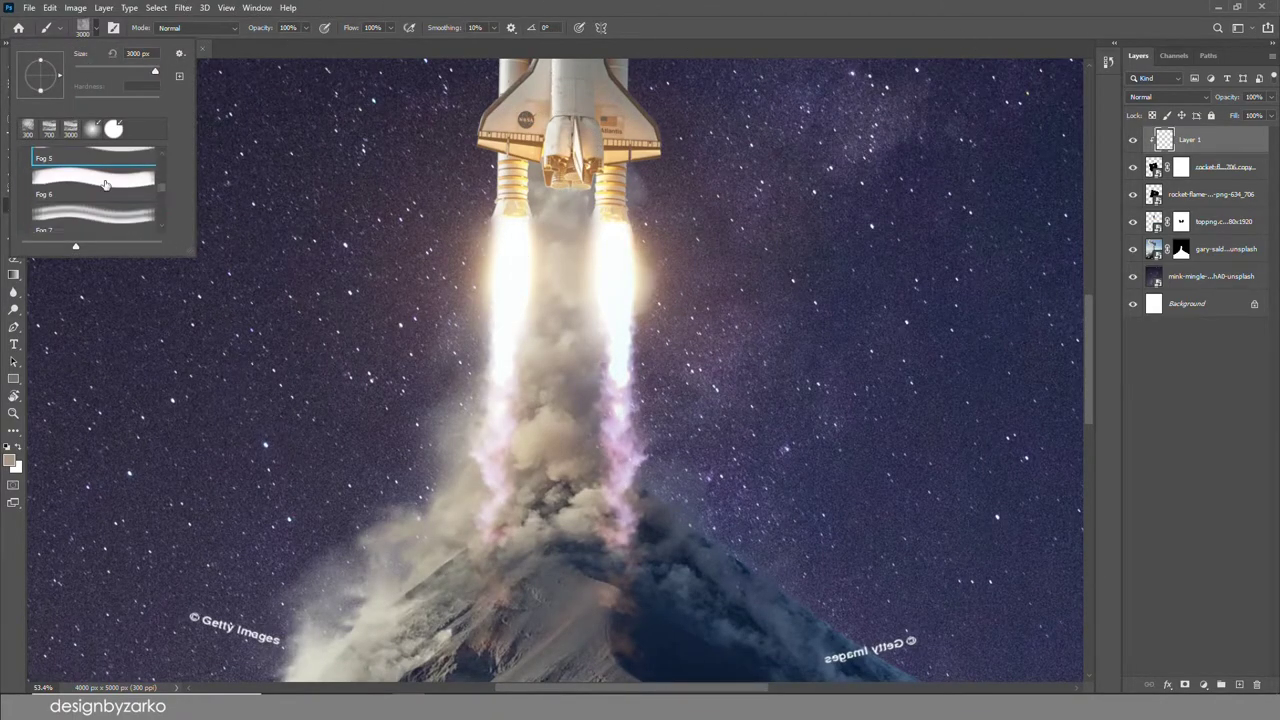
{"action": "left_click", "coordinate": [106, 185]}
{"action": "left_click", "coordinate": [106, 216]}
{"action": "left_click", "coordinate": [106, 226]}
{"action": "left_click", "coordinate": [750, 6]}
{"action": "key", "text": "bracketleft"}
{"action": "key", "text": "bracketleft"}
{"action": "key", "text": "bracketleft"}
{"action": "key", "text": "bracketleft"}
{"action": "key", "text": "bracketleft"}
{"action": "key", "text": "bracketleft"}
{"action": "key", "text": "bracketleft"}
{"action": "key", "text": "bracketleft"}
{"action": "key", "text": "bracketleft"}
{"action": "key", "text": "bracketleft"}
{"action": "key", "text": "bracketleft"}
{"action": "key", "text": "bracketleft"}
{"action": "key", "text": "bracketleft"}
{"action": "key", "text": "bracketleft"}
{"action": "key", "text": "bracketleft"}
{"action": "key", "text": "bracketleft"}
{"action": "key", "text": "bracketleft"}
{"action": "key", "text": "bracketleft"}
{"action": "key", "text": "bracketleft"}
{"action": "key", "text": "bracketleft"}
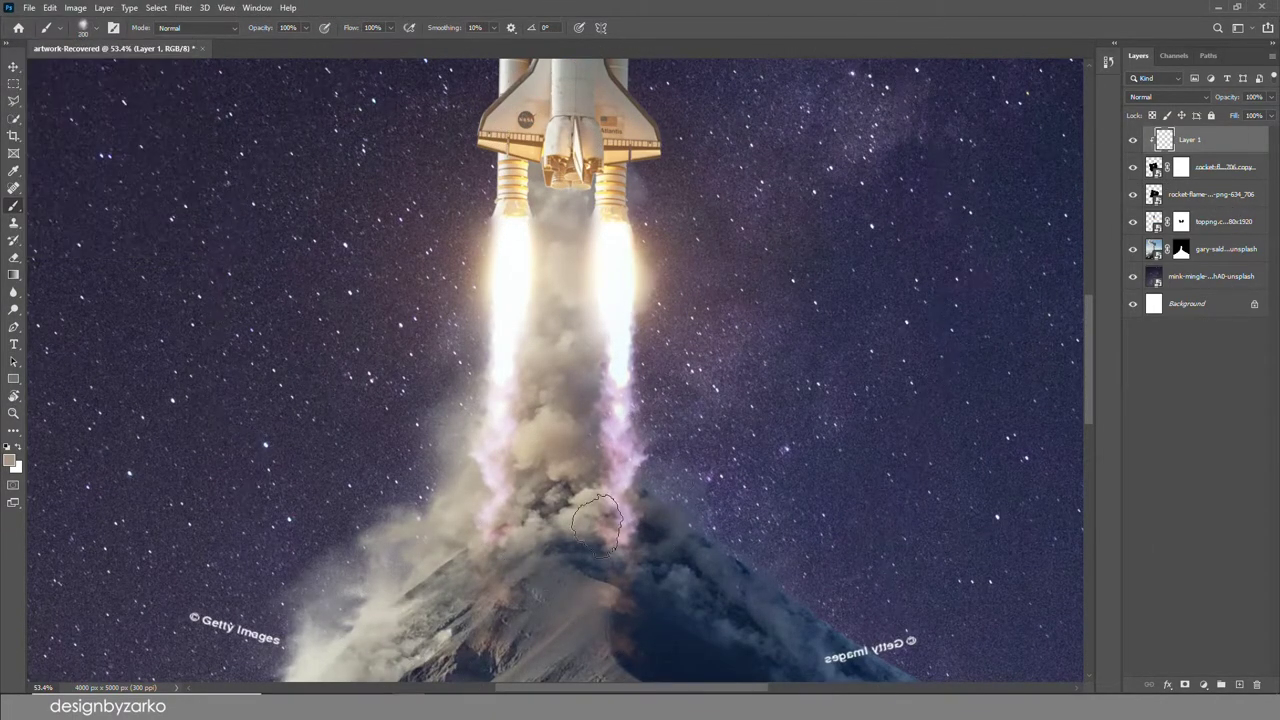
Try painting fog over the right flame's lower end, including with a color sampled from the mountain, and undo it.
{"action": "left_click", "coordinate": [621, 515]}
{"action": "key", "text": "ctrl+z"}
{"action": "left_click", "coordinate": [624, 586], "text": "alt"}
{"action": "mouse_move", "coordinate": [621, 517]}
{"action": "left_mouse_down"}
{"action": "mouse_move", "coordinate": [748, 584]}
{"action": "mouse_move", "coordinate": [731, 450]}
{"action": "mouse_move", "coordinate": [725, 563]}
{"action": "left_mouse_up"}
{"action": "key", "text": "ctrl+z"}
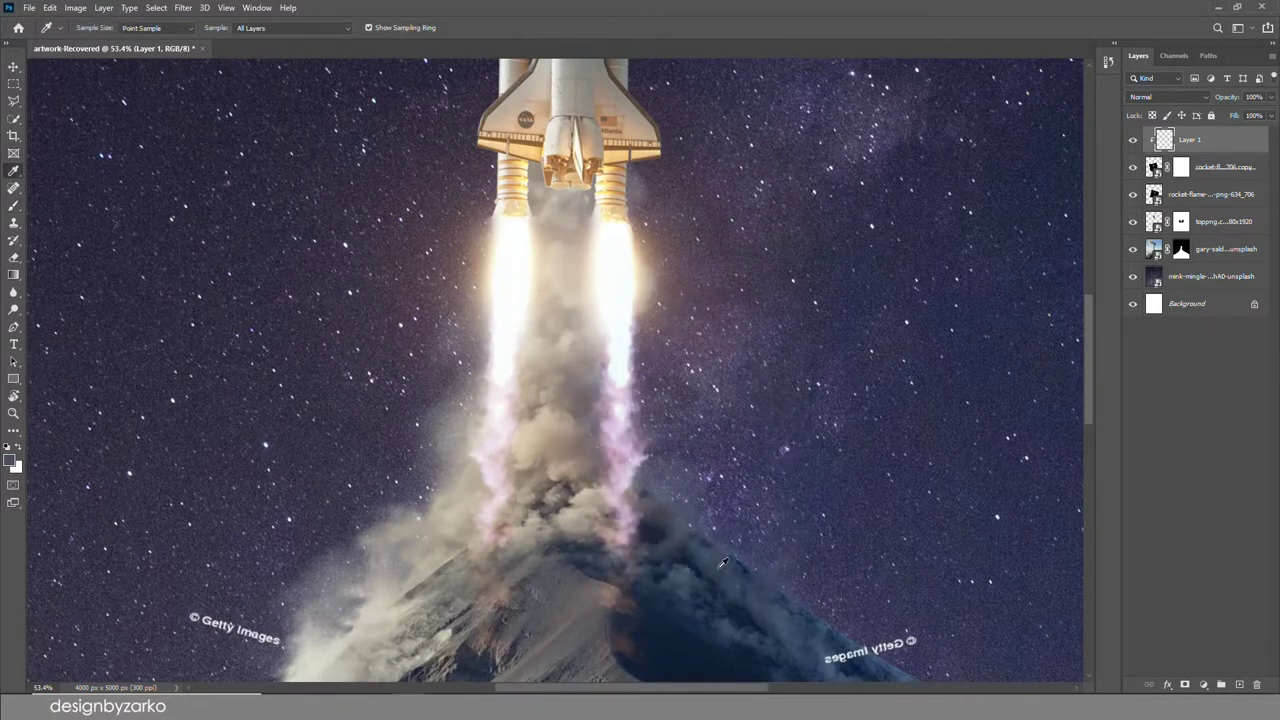
Create a new top layer and paint smoke over both flames with the 300 px fog brush, using colors sampled from the existing smoke.
{"action": "key", "text": "ctrl+shift+alt+n"}
{"action": "left_click", "coordinate": [598, 494], "text": "alt"}
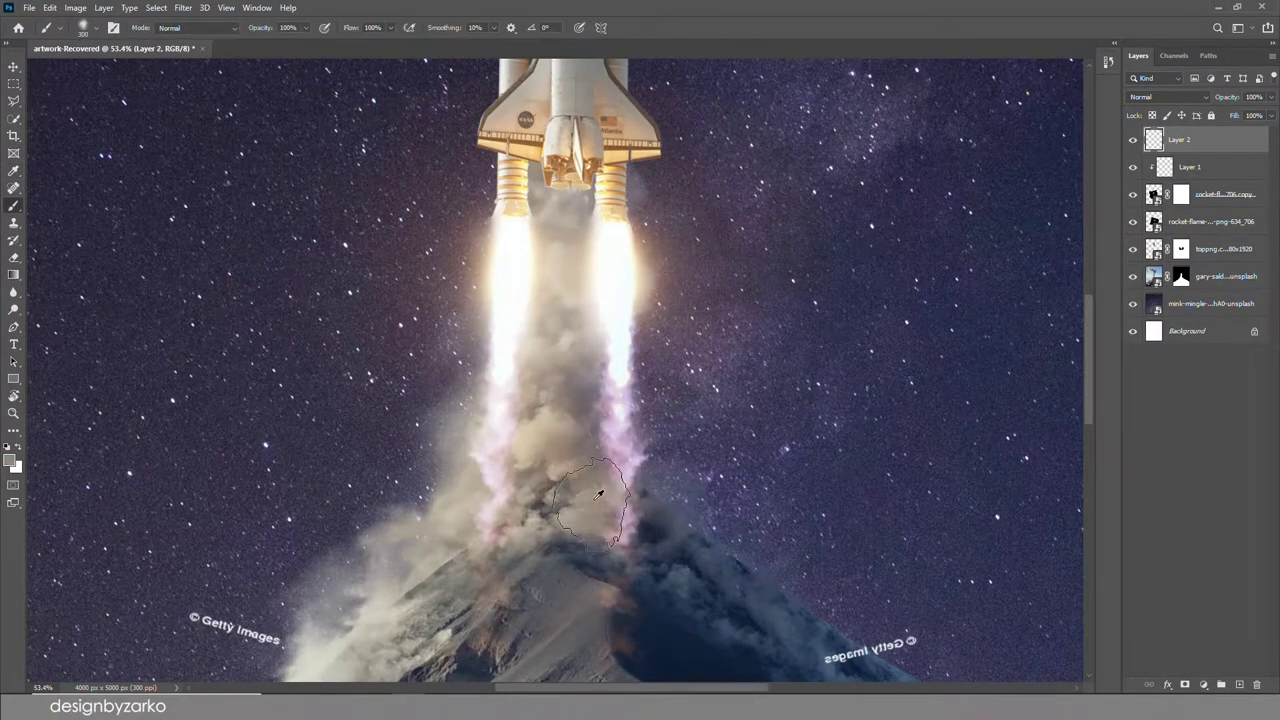
{"action": "left_click_drag", "start_coordinate": [606, 365], "coordinate": [601, 262]}
{"action": "left_click", "coordinate": [420, 640], "text": "alt"}
{"action": "left_click_drag", "start_coordinate": [537, 329], "coordinate": [530, 256]}
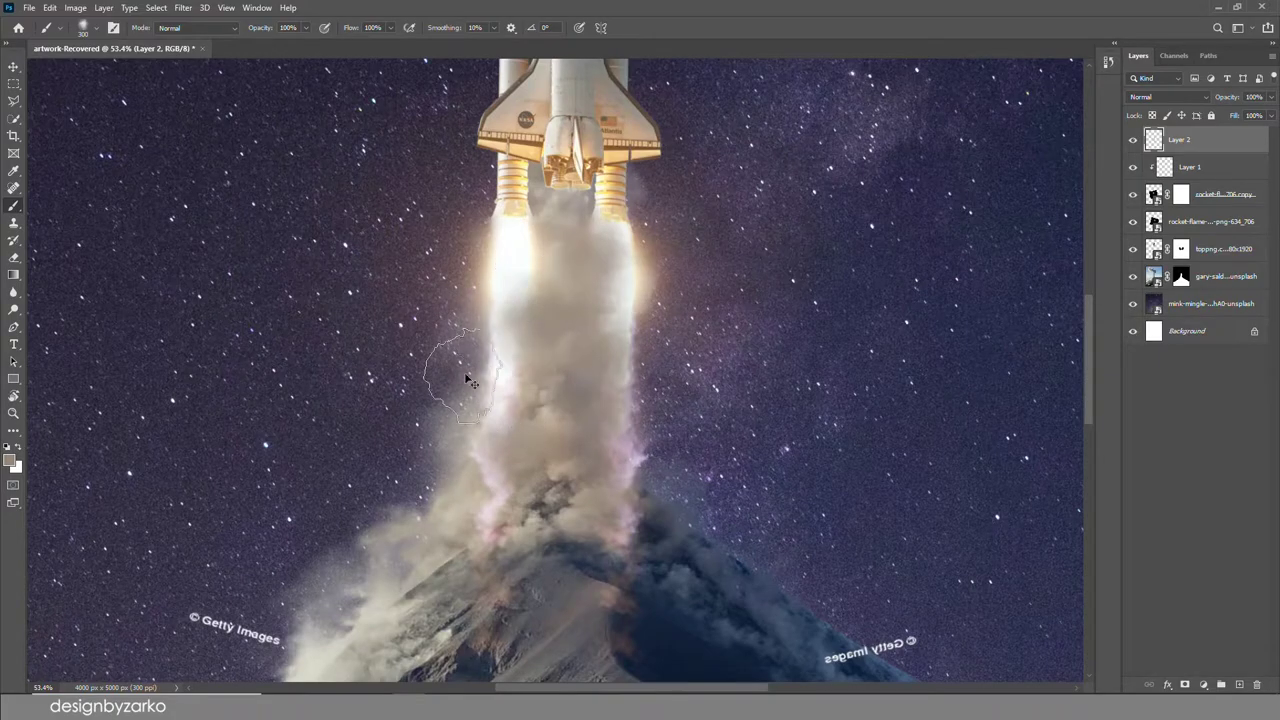
{"action": "mouse_move", "coordinate": [466, 448]}
{"action": "left_mouse_down"}
{"action": "mouse_move", "coordinate": [448, 404]}
{"action": "mouse_move", "coordinate": [505, 530]}
{"action": "left_mouse_up"}
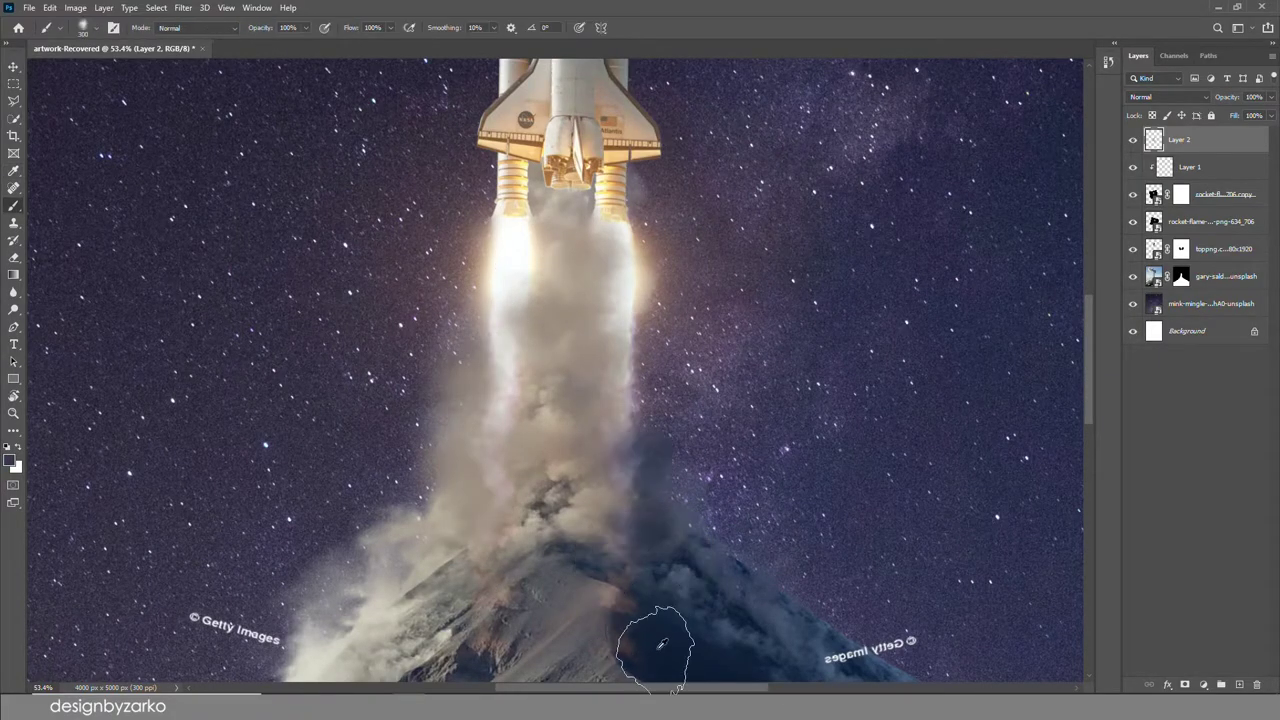
Add a layer mask to the painted smoke layer and brush away part of the smoke covering the booster flames.
{"action": "key", "text": "z"}
{"action": "key", "text": "ctrl+0"}
{"action": "left_click", "coordinate": [1185, 685]}
{"action": "left_click_drag", "start_coordinate": [585, 341], "coordinate": [650, 341]}
{"action": "key", "text": "b"}
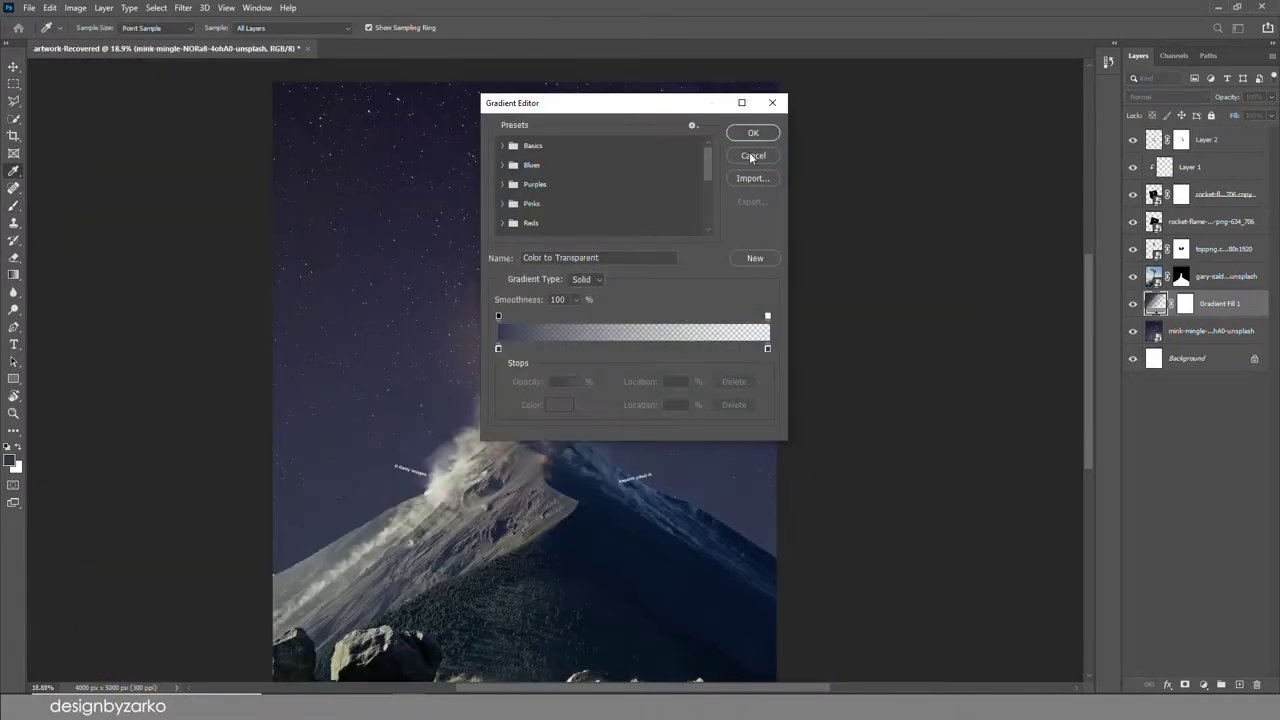
Make the sky's gradient fill radial and change its opaque color stop to a pale cream color.
{"action": "left_click", "coordinate": [748, 131]}
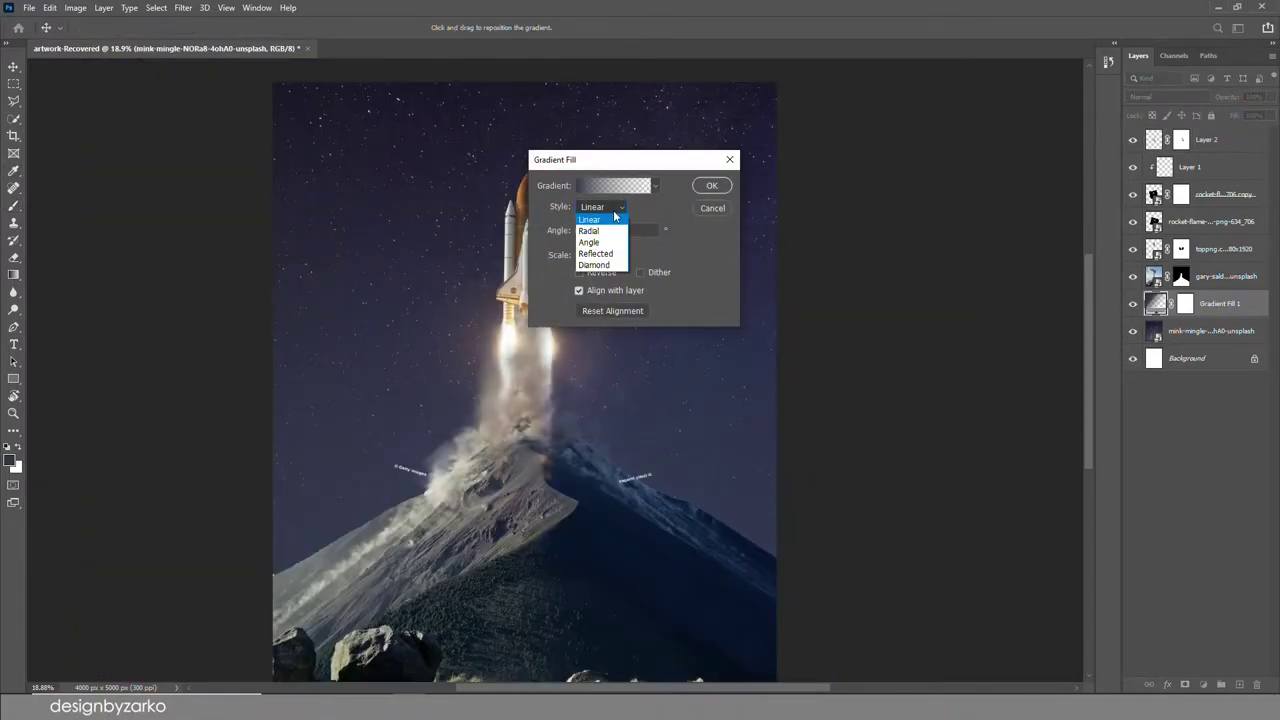
{"action": "left_click_drag", "start_coordinate": [607, 157], "coordinate": [752, 161]}
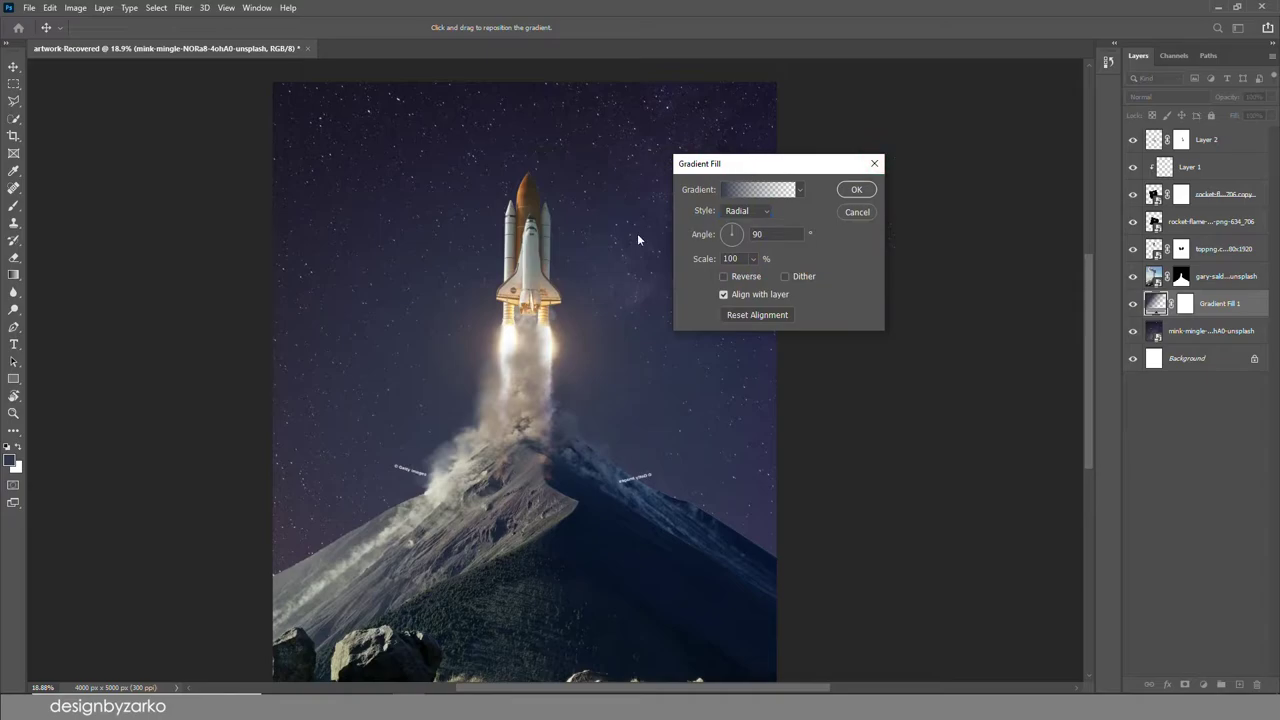
{"action": "left_click", "coordinate": [744, 189]}
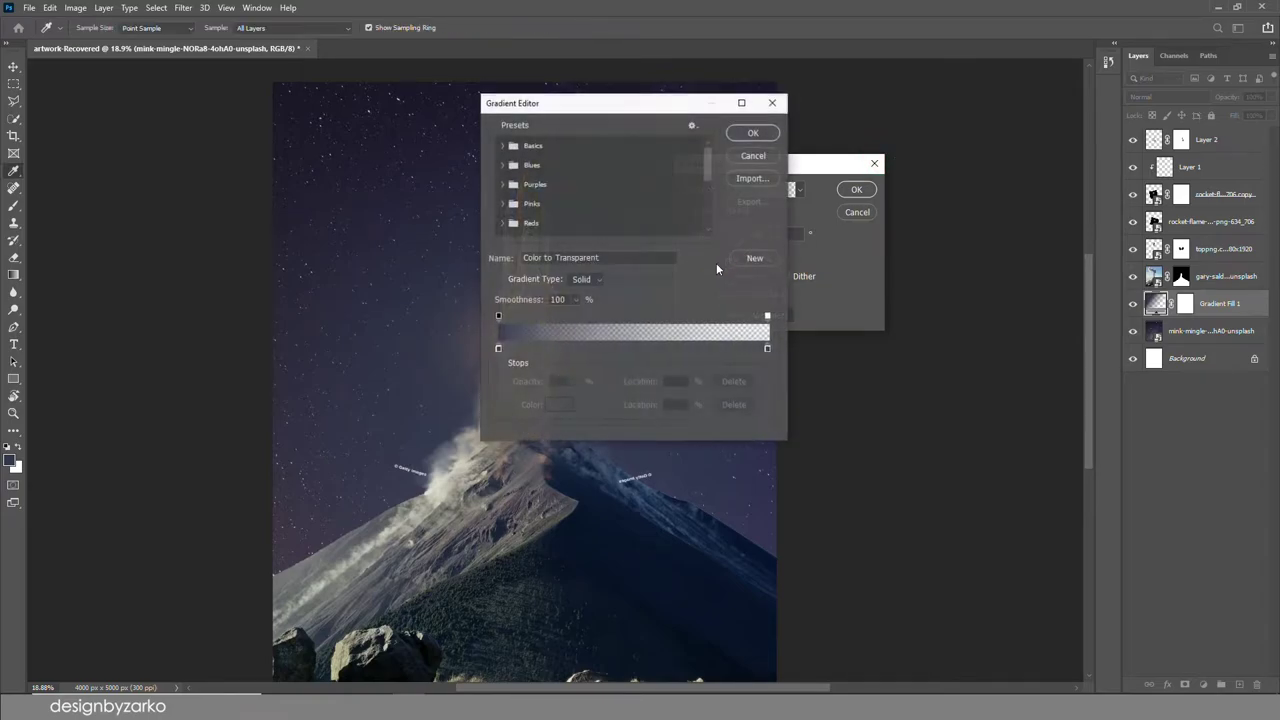
{"action": "left_click", "coordinate": [557, 406]}
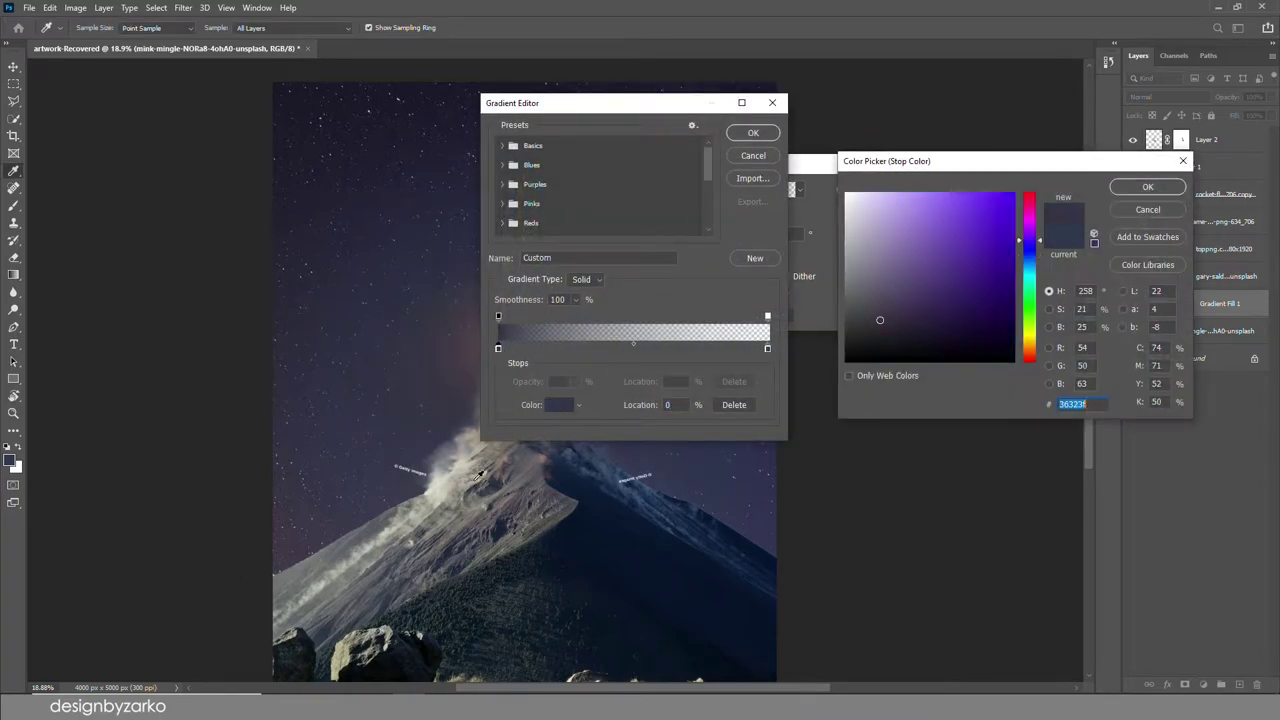
{"action": "left_click", "coordinate": [862, 195]}
{"action": "left_click", "coordinate": [1031, 333]}
{"action": "left_click", "coordinate": [1146, 188]}
{"action": "left_click", "coordinate": [753, 133]}
Move the radial glow to the image's left edge and set the gradient layer's blend mode to Overlay.
{"action": "left_click_drag", "start_coordinate": [495, 358], "coordinate": [208, 412]}
{"action": "left_click", "coordinate": [856, 189]}
{"action": "left_click", "coordinate": [1168, 97]}
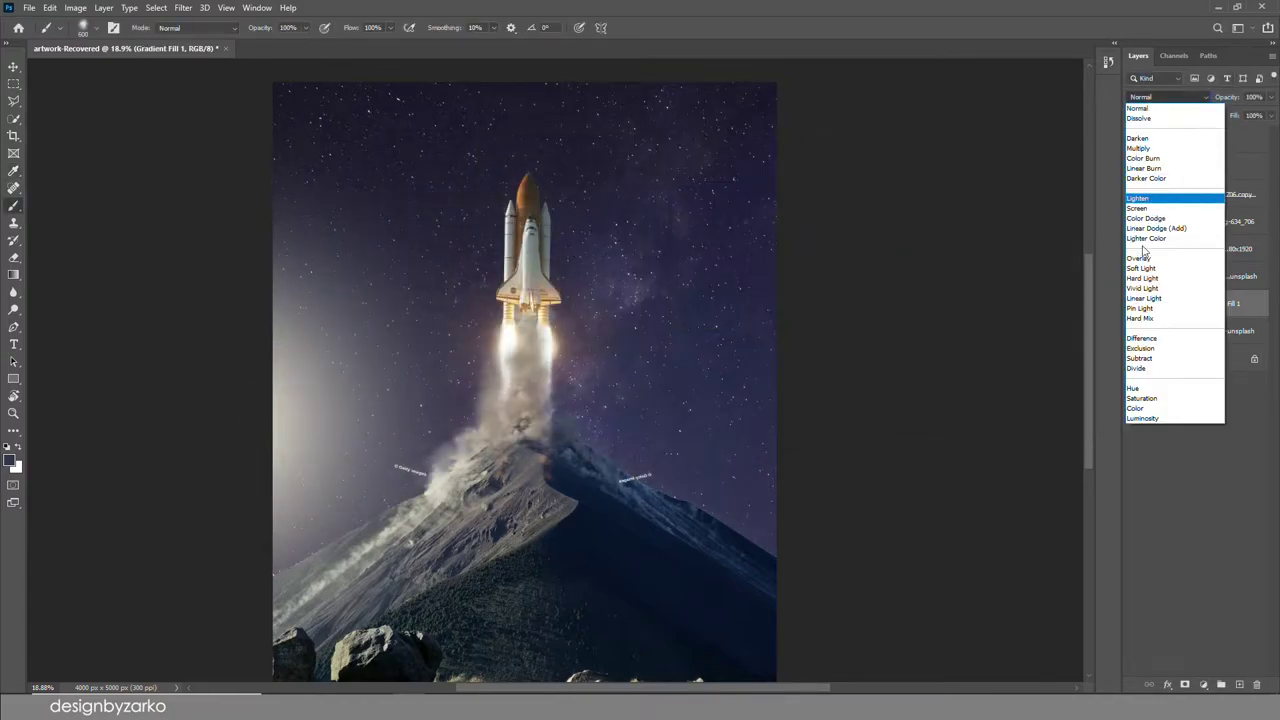
{"action": "left_click", "coordinate": [1150, 258]}
Isolate the layers carrying the stray Getty Images text and brush the text out on both flame layers' masks.
{"action": "scroll", "coordinate": [480, 330], "scroll_direction": "up", "scroll_amount": 3}
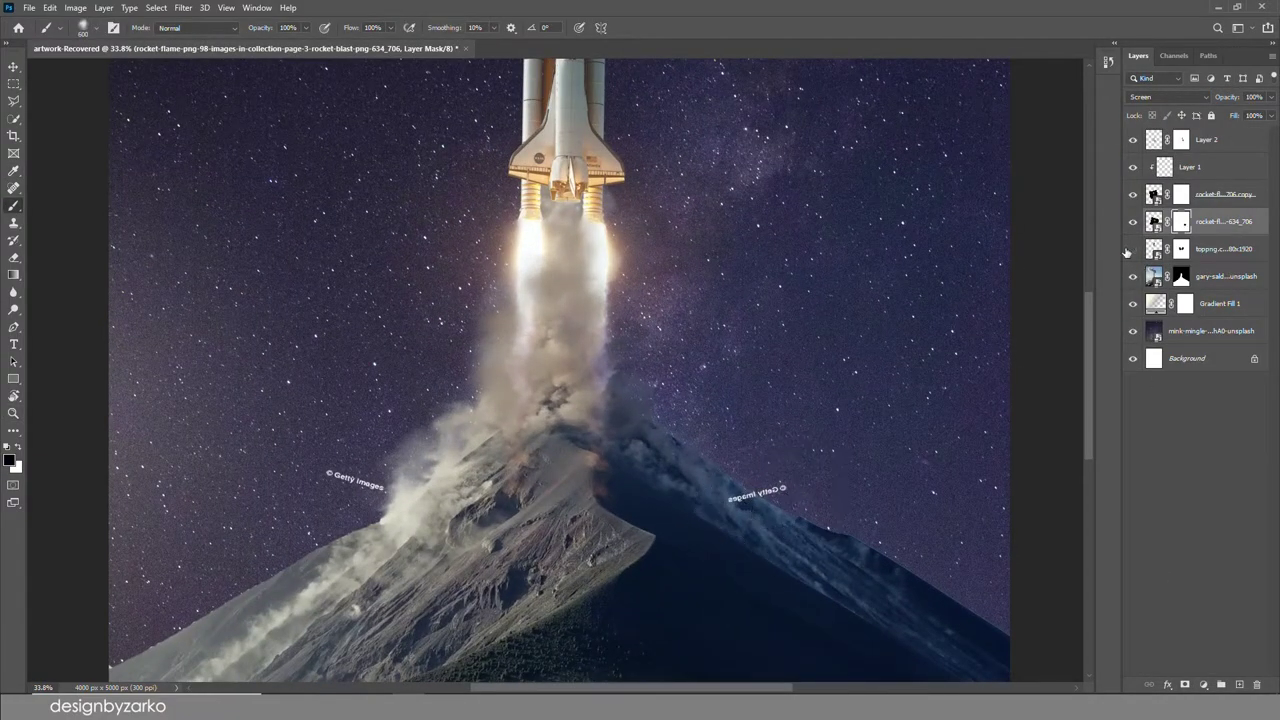
{"action": "left_click", "coordinate": [1129, 250]}
{"action": "left_click", "coordinate": [1132, 222]}
{"action": "left_click", "coordinate": [1132, 222]}
{"action": "left_click", "coordinate": [1132, 331]}
{"action": "left_click", "coordinate": [1132, 331]}
{"action": "left_click", "coordinate": [1132, 196]}
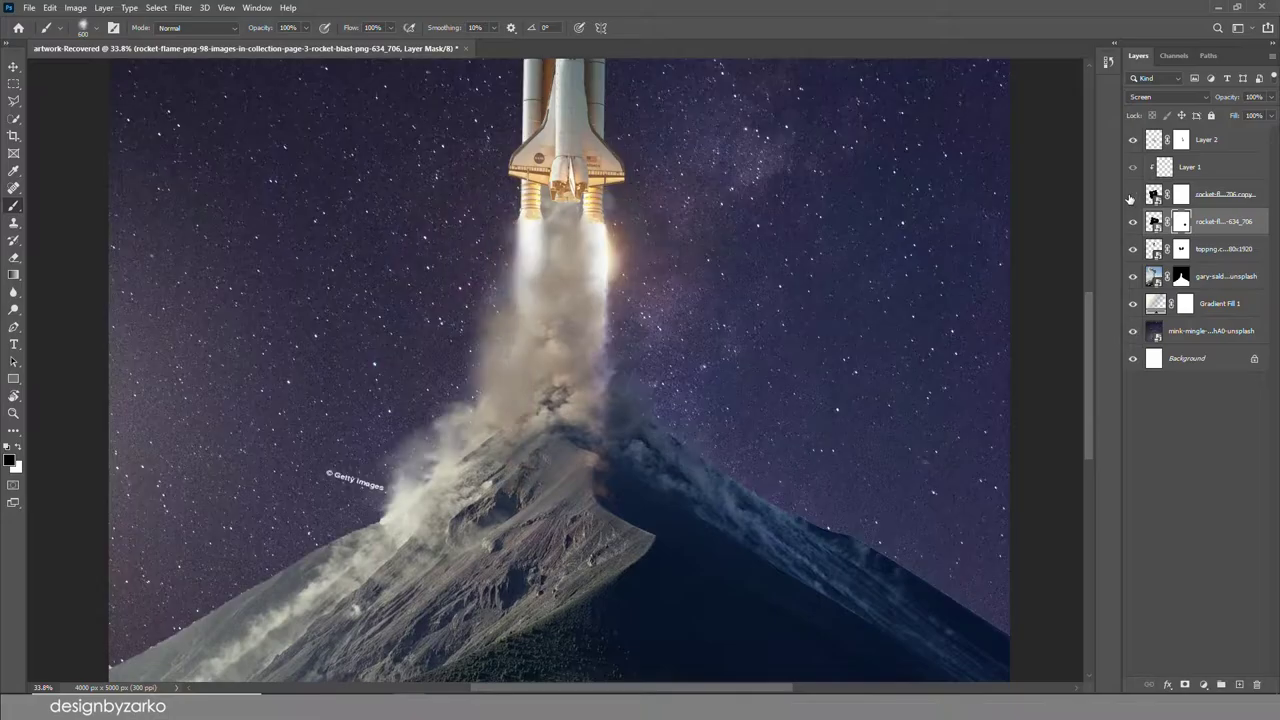
{"action": "left_click", "coordinate": [1132, 196]}
{"action": "left_click", "coordinate": [1181, 195]}
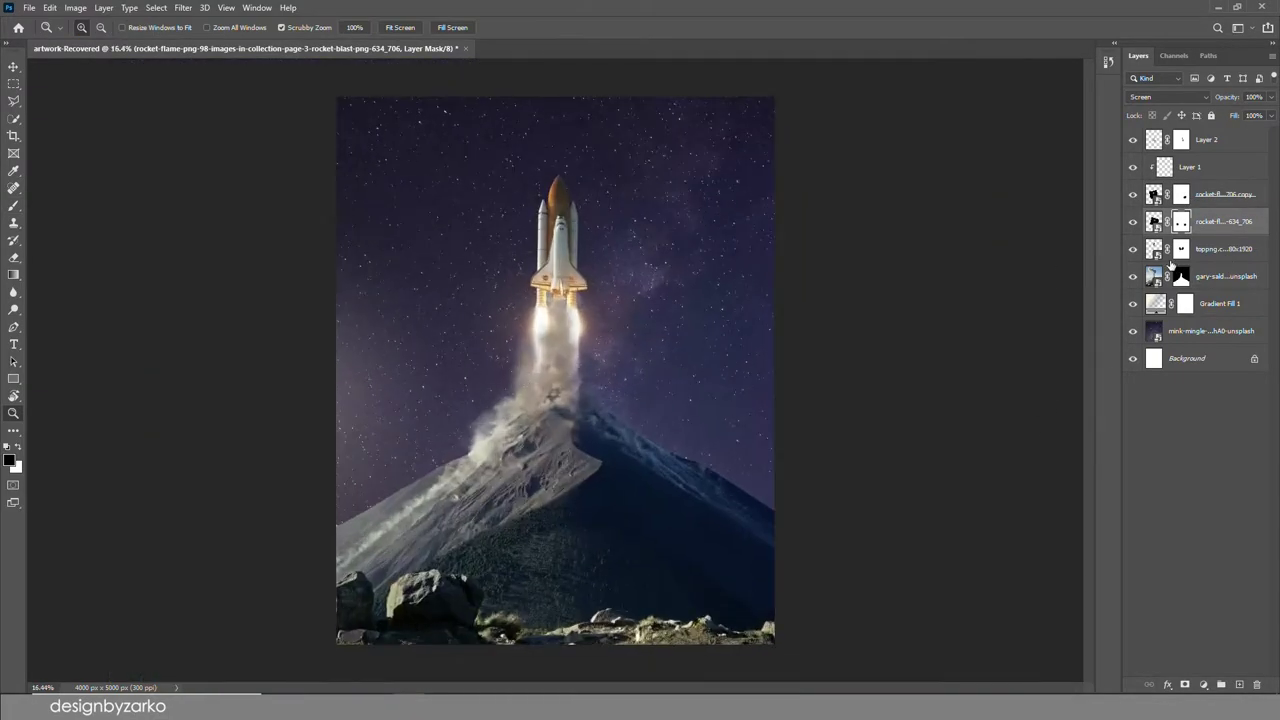
Add a Levels adjustment layer and clip it to the mountain layer.
{"action": "right_click", "coordinate": [1150, 362]}
{"action": "left_click", "coordinate": [1222, 504]}
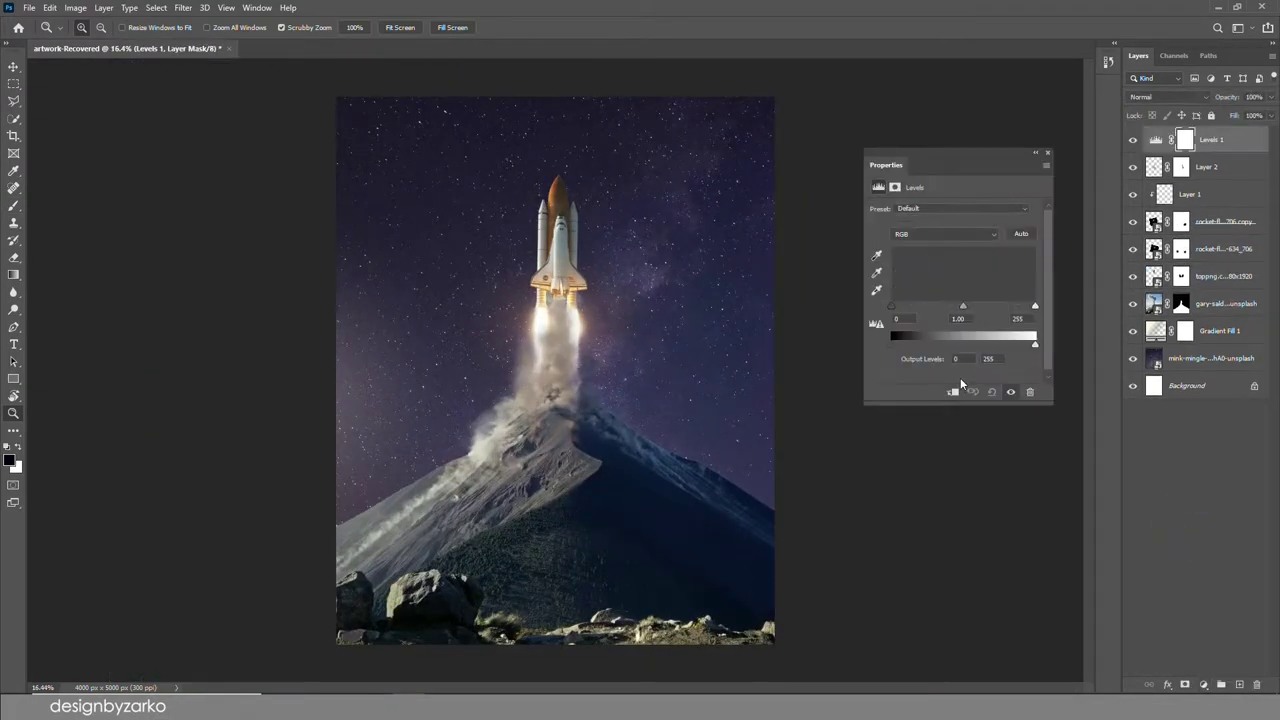
{"action": "left_click", "coordinate": [954, 392]}
{"action": "left_click_drag", "start_coordinate": [1236, 232], "coordinate": [1236, 290]}
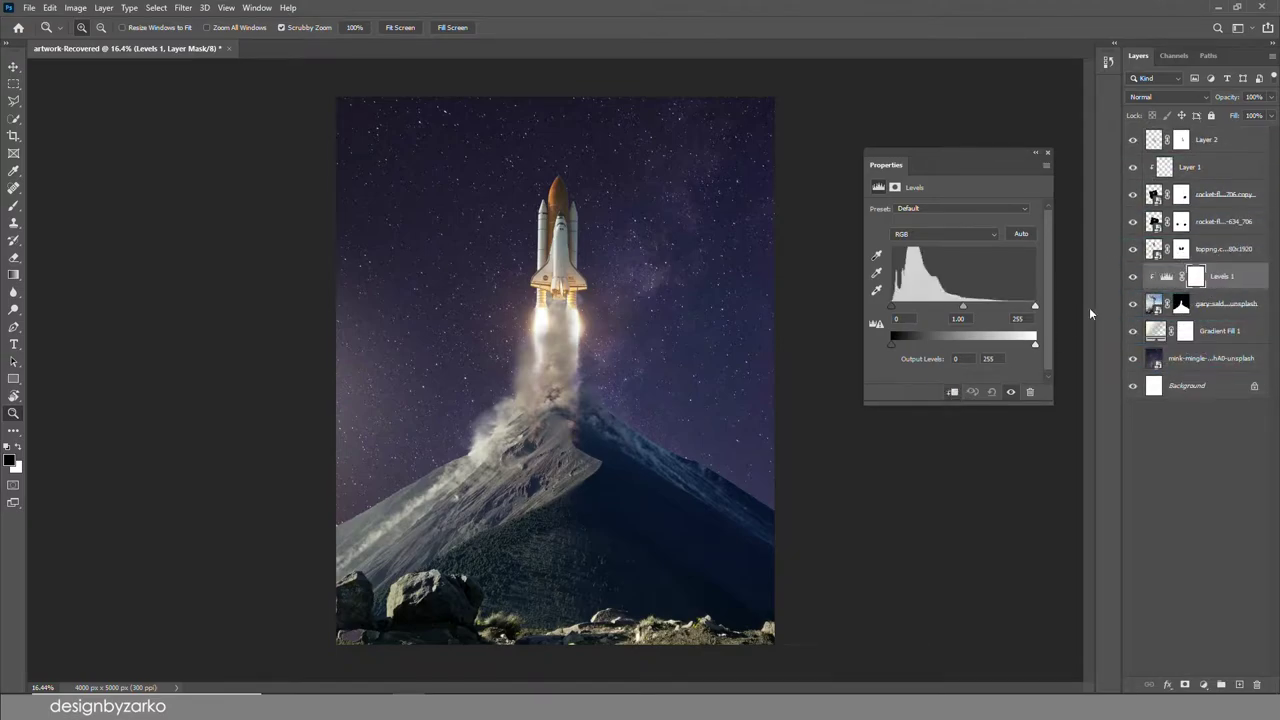
Set the Levels auto correction to Find Dark & Light Colors, with shadow and midtone target colors sampled from the night sky.
{"action": "left_click", "coordinate": [1046, 165]}
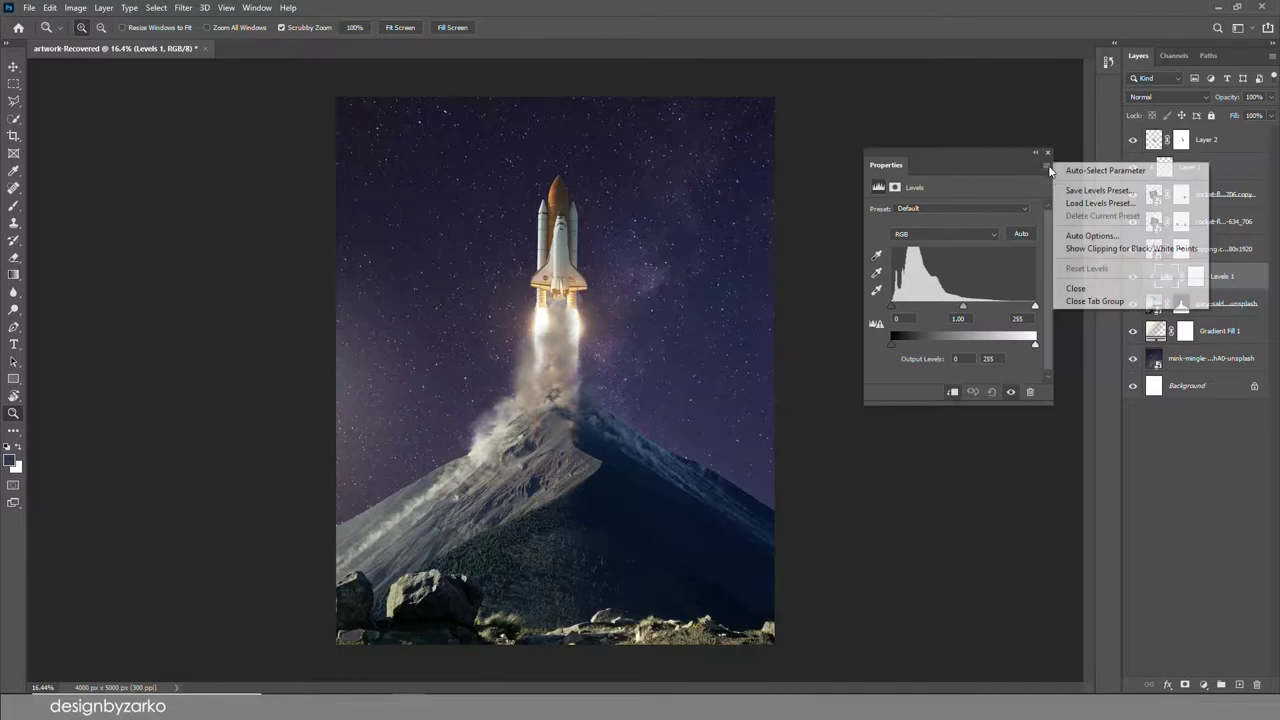
{"action": "left_click", "coordinate": [1079, 236]}
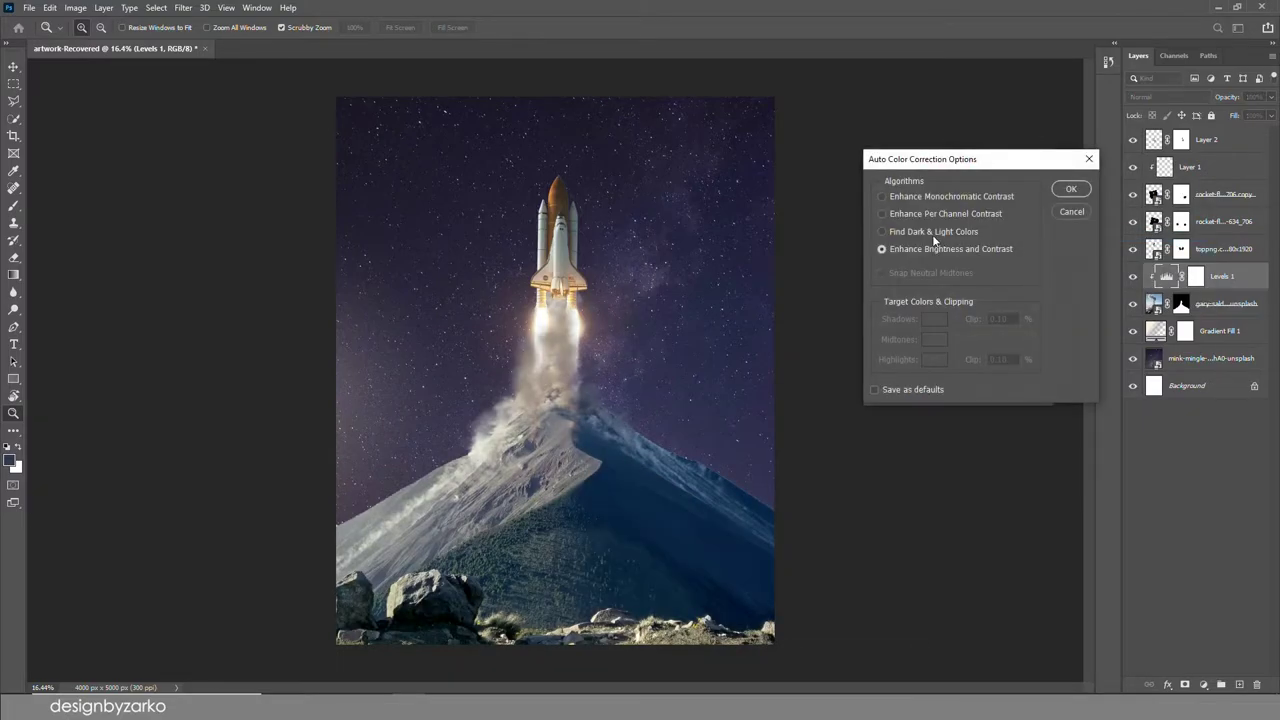
{"action": "left_click", "coordinate": [936, 234]}
{"action": "left_click", "coordinate": [934, 298]}
{"action": "left_click", "coordinate": [406, 131]}
{"action": "key", "text": "Return"}
{"action": "left_click", "coordinate": [937, 342]}
{"action": "left_click", "coordinate": [390, 260]}
{"action": "key", "text": "Return"}
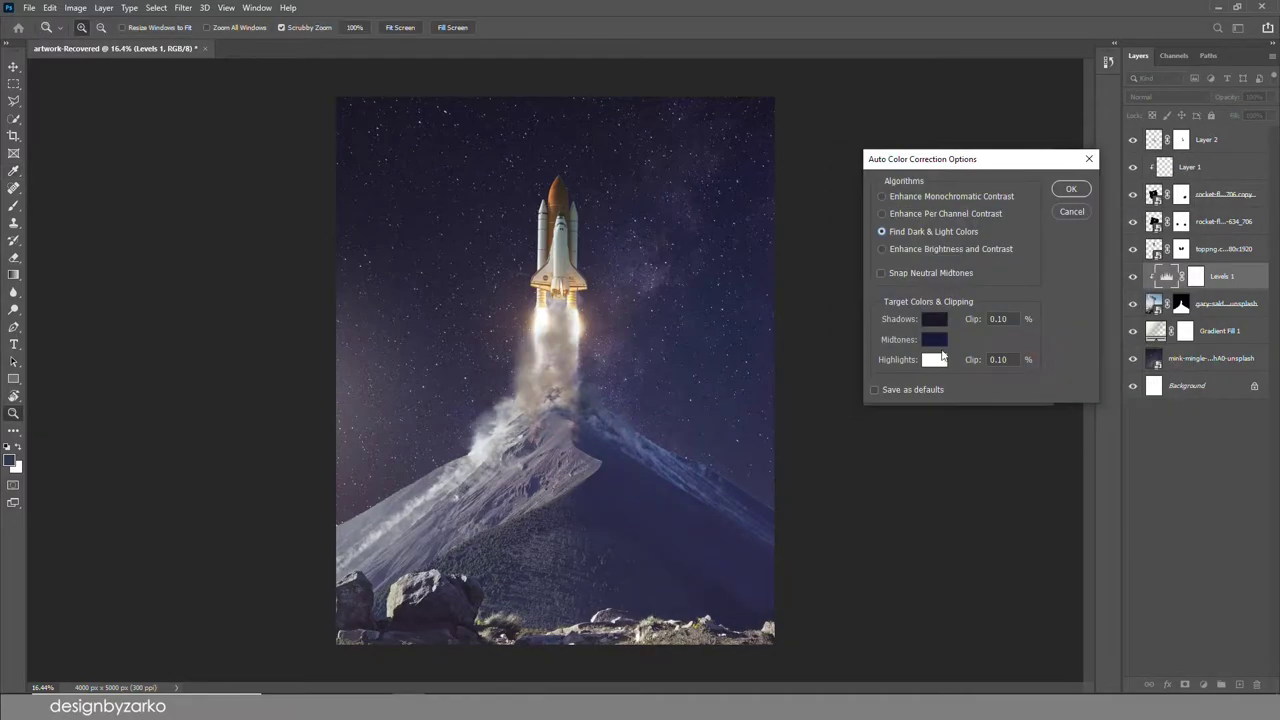
Set the auto correction's highlight target to the pale cream eae2cb, apply it, and compare the mountain with and without Levels.
{"action": "left_click", "coordinate": [940, 359]}
{"action": "left_click", "coordinate": [371, 406]}
{"action": "left_click", "coordinate": [896, 194]}
{"action": "type", "text": "ede3c3"}
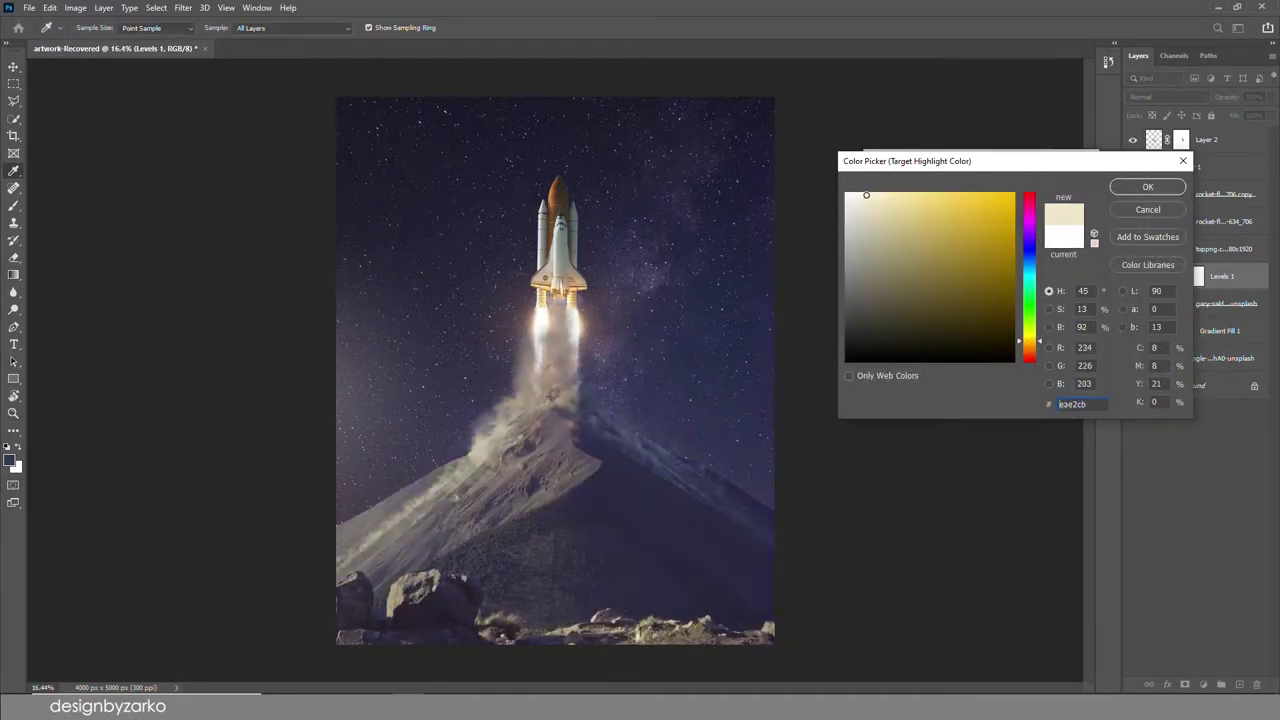
{"action": "left_click", "coordinate": [1148, 187]}
{"action": "left_click", "coordinate": [1062, 184]}
{"action": "left_click", "coordinate": [634, 263]}
{"action": "left_click", "coordinate": [1053, 151]}
{"action": "left_click", "coordinate": [1133, 277]}
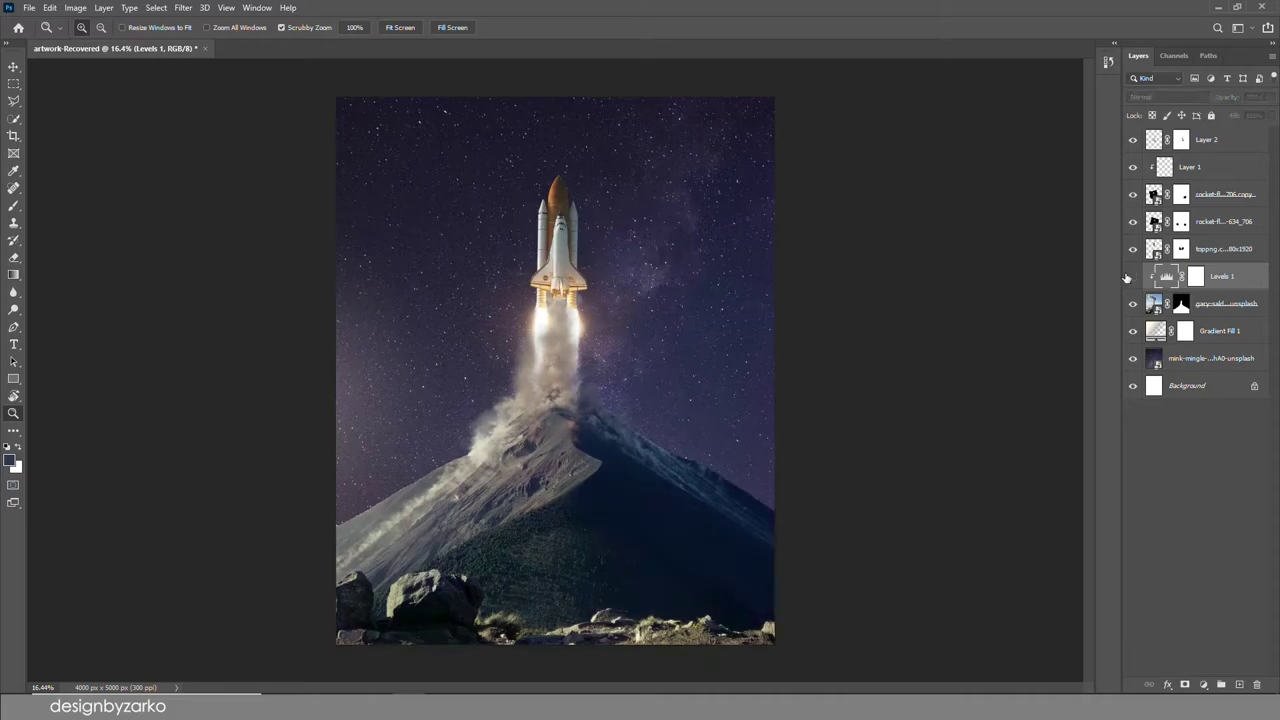
{"action": "left_click", "coordinate": [1133, 277]}
Duplicate the Levels adjustment above the shuttle layer, clip it to the shuttle, and compare the result.
{"action": "scroll", "coordinate": [575, 210], "scroll_direction": "up", "scroll_amount": 7}
{"action": "left_click_drag", "start_coordinate": [582, 192], "coordinate": [548, 196]}
{"action": "left_click", "coordinate": [1223, 277]}
{"action": "key", "text": "ctrl+j"}
{"action": "left_click_drag", "start_coordinate": [1223, 277], "coordinate": [1208, 240]}
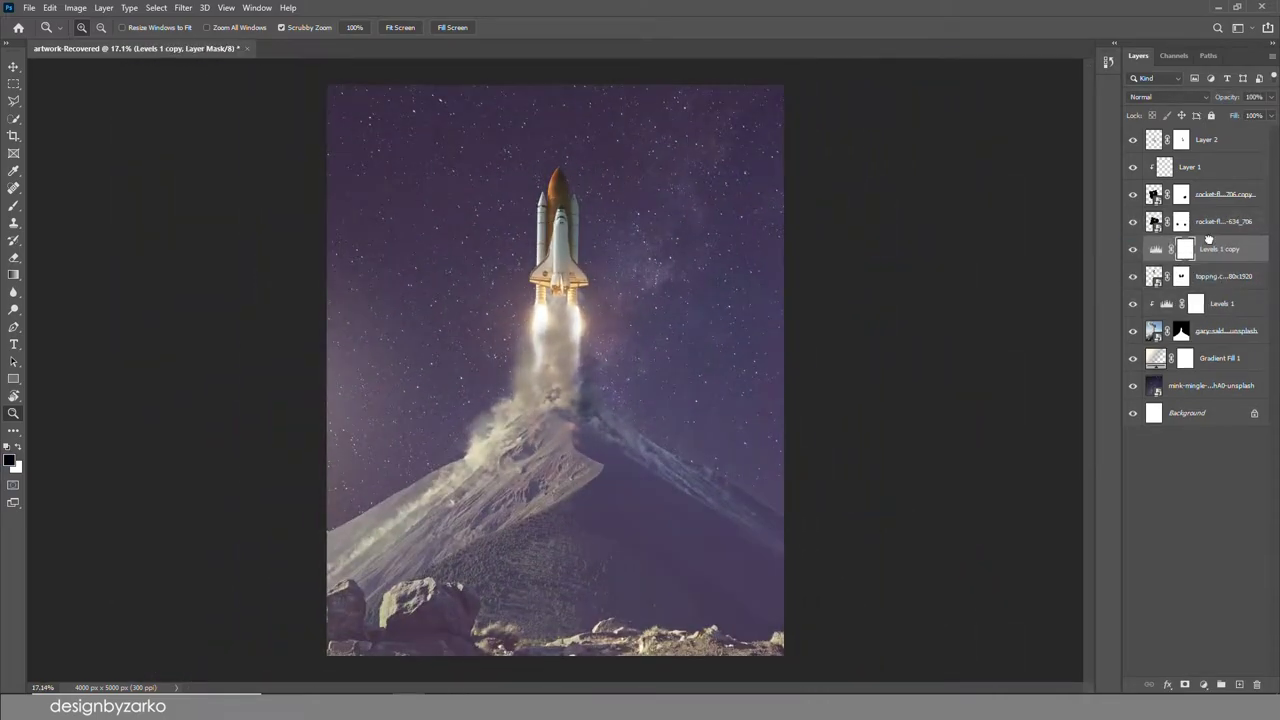
{"action": "left_click", "coordinate": [1204, 262], "text": "alt"}
{"action": "left_click", "coordinate": [1133, 250]}
{"action": "left_click", "coordinate": [1133, 250]}
{"action": "left_click_drag", "start_coordinate": [663, 206], "coordinate": [624, 172]}
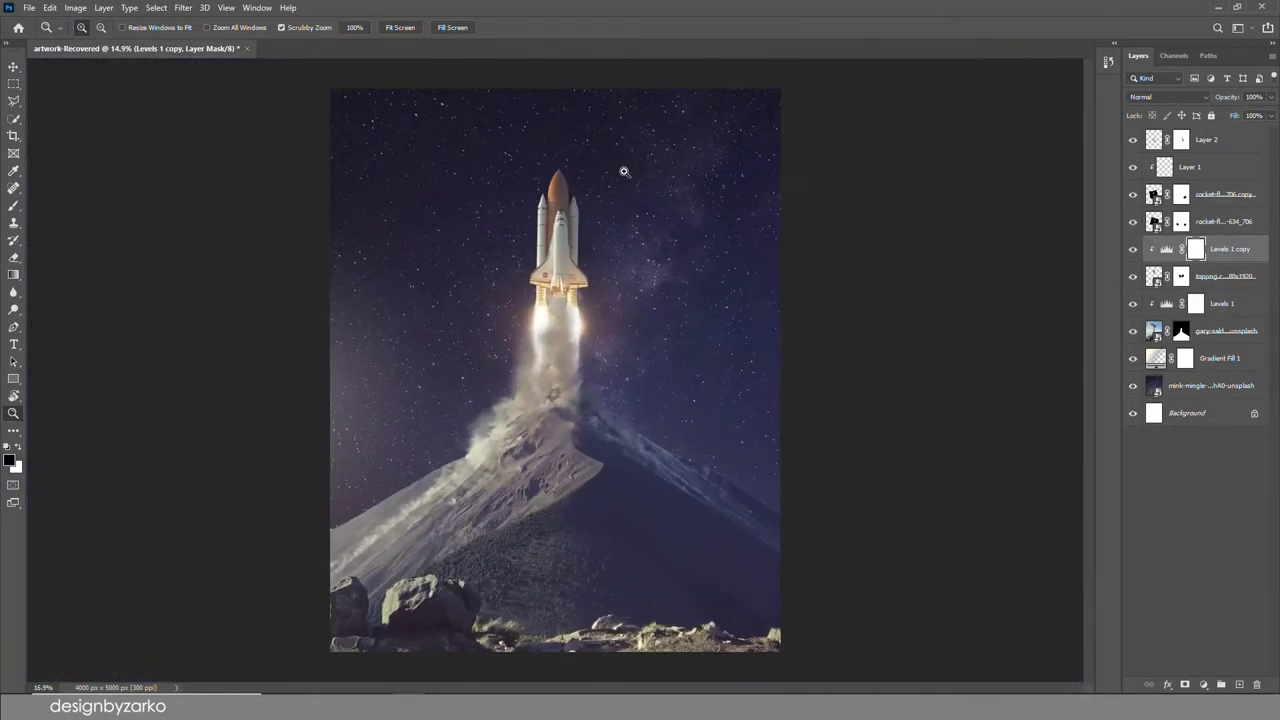
{"action": "left_click_drag", "start_coordinate": [425, 400], "coordinate": [428, 400]}
Create a new layer on top of the stack, try a soft round brush dab over the booster flames, and undo it.
{"action": "left_click", "coordinate": [1239, 685]}
{"action": "left_click_drag", "start_coordinate": [1190, 249], "coordinate": [1188, 128]}
{"action": "key", "text": "b"}
{"action": "left_click", "coordinate": [96, 28]}
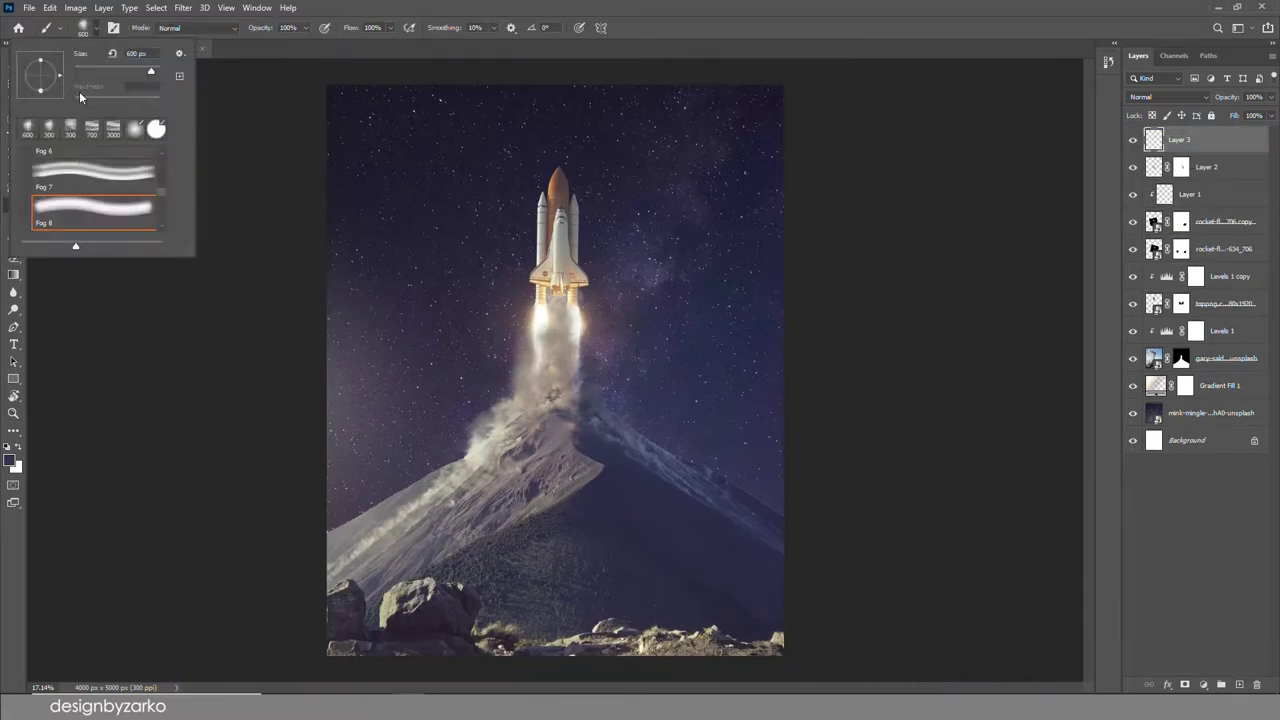
{"action": "key", "text": "Return"}
{"action": "left_click", "coordinate": [527, 307]}
{"action": "key", "text": "ctrl+z"}
Dab a white glow over each booster flame with a smaller soft brush and set the layer's blend mode to Soft Light.
{"action": "key", "text": "["}
{"action": "key", "text": "["}
{"action": "key", "text": "["}
{"action": "key", "text": "["}
{"action": "key", "text": "["}
{"action": "key", "text": "["}
{"action": "key", "text": "["}
{"action": "key", "text": "["}
{"action": "left_click", "coordinate": [535, 305]}
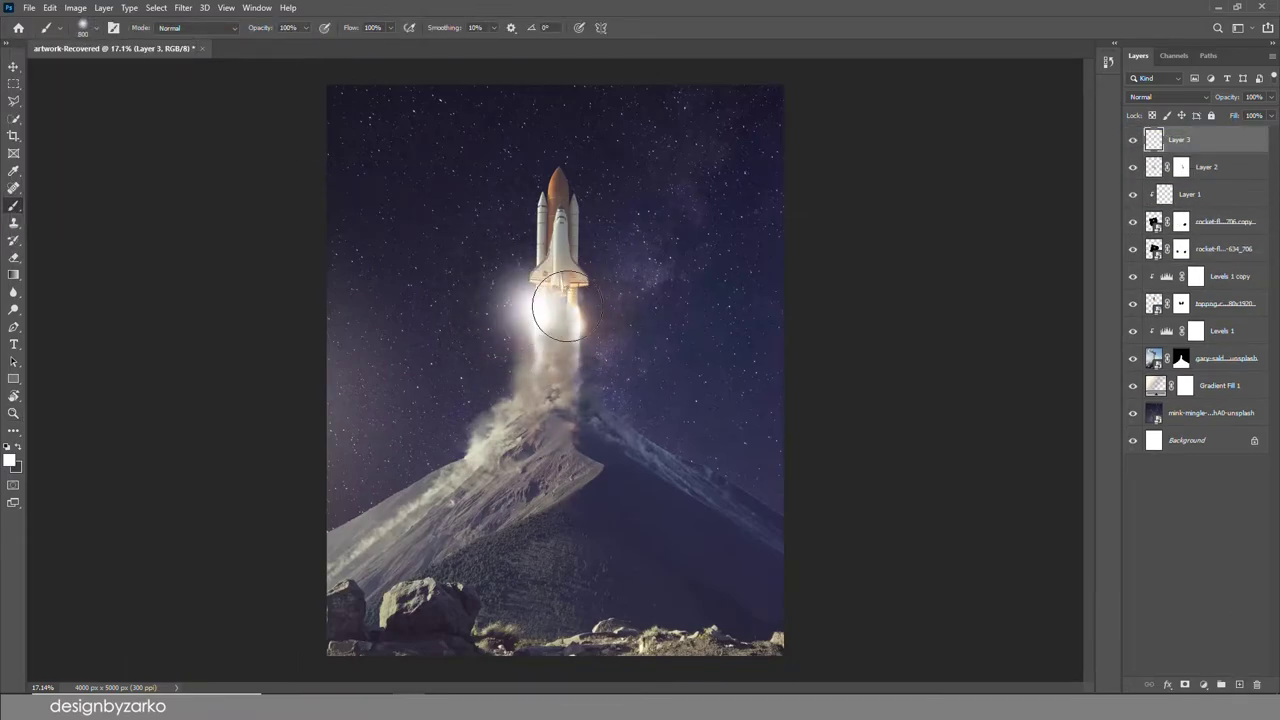
{"action": "left_click", "coordinate": [580, 308]}
{"action": "left_click", "coordinate": [1166, 97]}
{"action": "left_click", "coordinate": [1142, 268]}
Clean the edge fringes along the right and left mountain ridges by brushing on the mountain's layer mask.
{"action": "key", "text": "z"}
{"action": "left_click_drag", "start_coordinate": [592, 234], "coordinate": [594, 380]}
{"action": "mouse_move", "coordinate": [682, 457]}
{"action": "left_mouse_down"}
{"action": "mouse_move", "coordinate": [820, 446]}
{"action": "mouse_move", "coordinate": [740, 446]}
{"action": "left_mouse_up"}
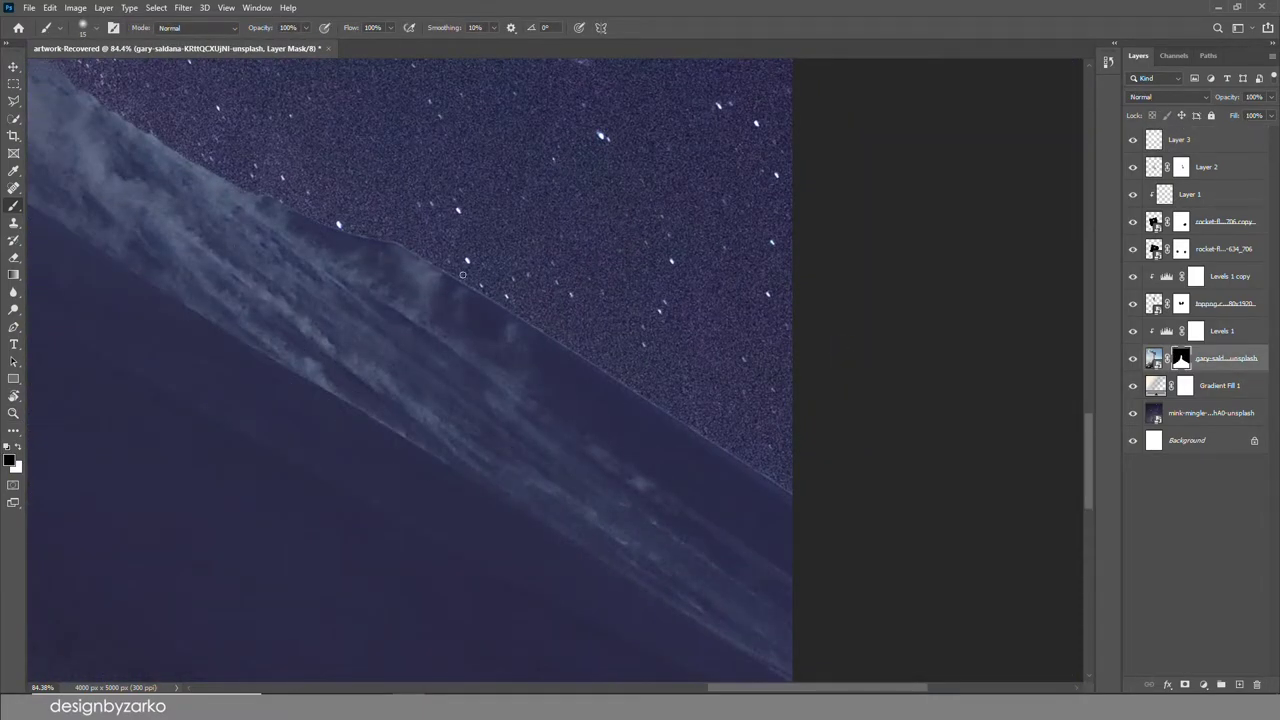
{"action": "key", "text": "z"}
{"action": "left_click_drag", "start_coordinate": [792, 230], "coordinate": [714, 226]}
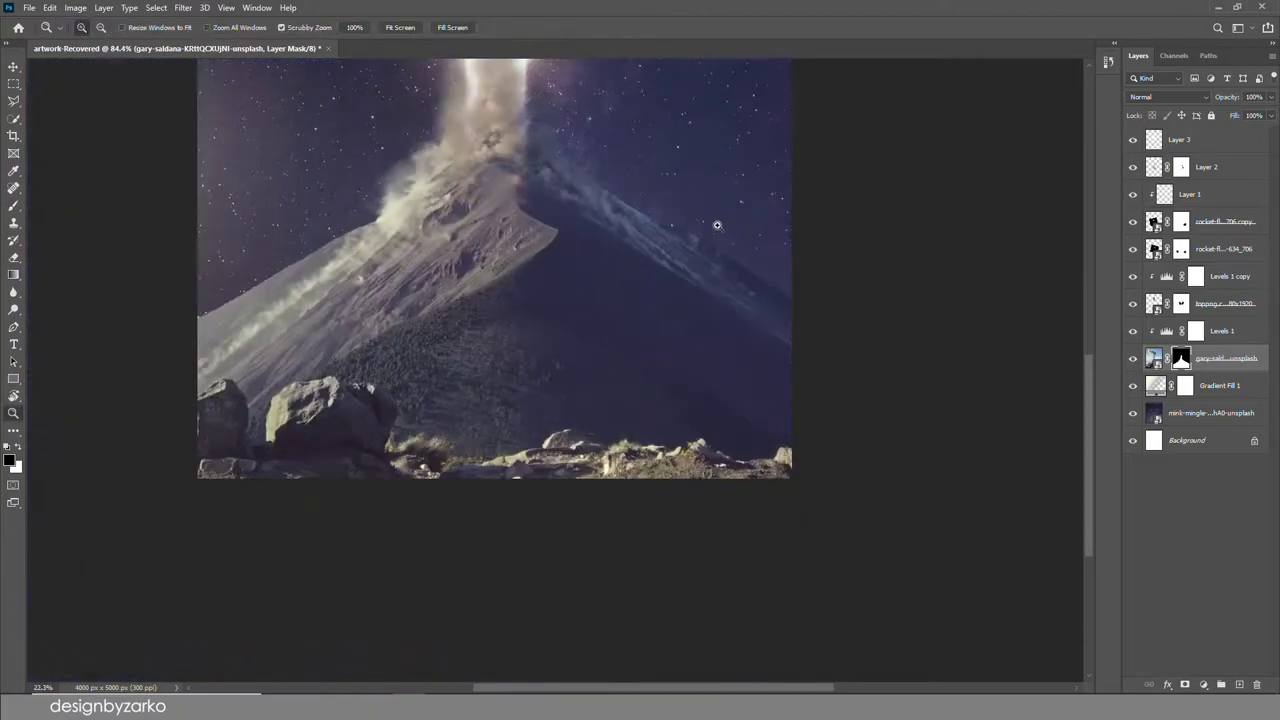
{"action": "left_click_drag", "start_coordinate": [240, 185], "coordinate": [316, 182]}
{"action": "key", "text": "b"}
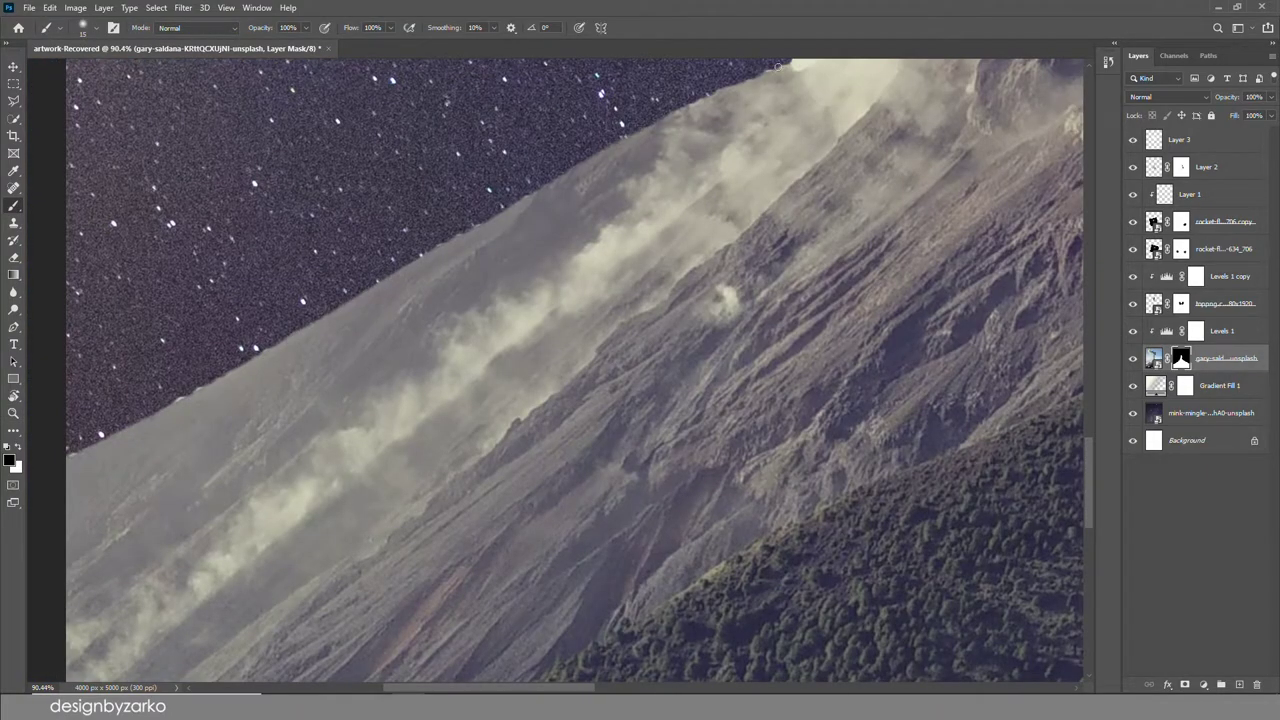
{"action": "key", "text": "z"}
{"action": "key", "text": "ctrl+0"}
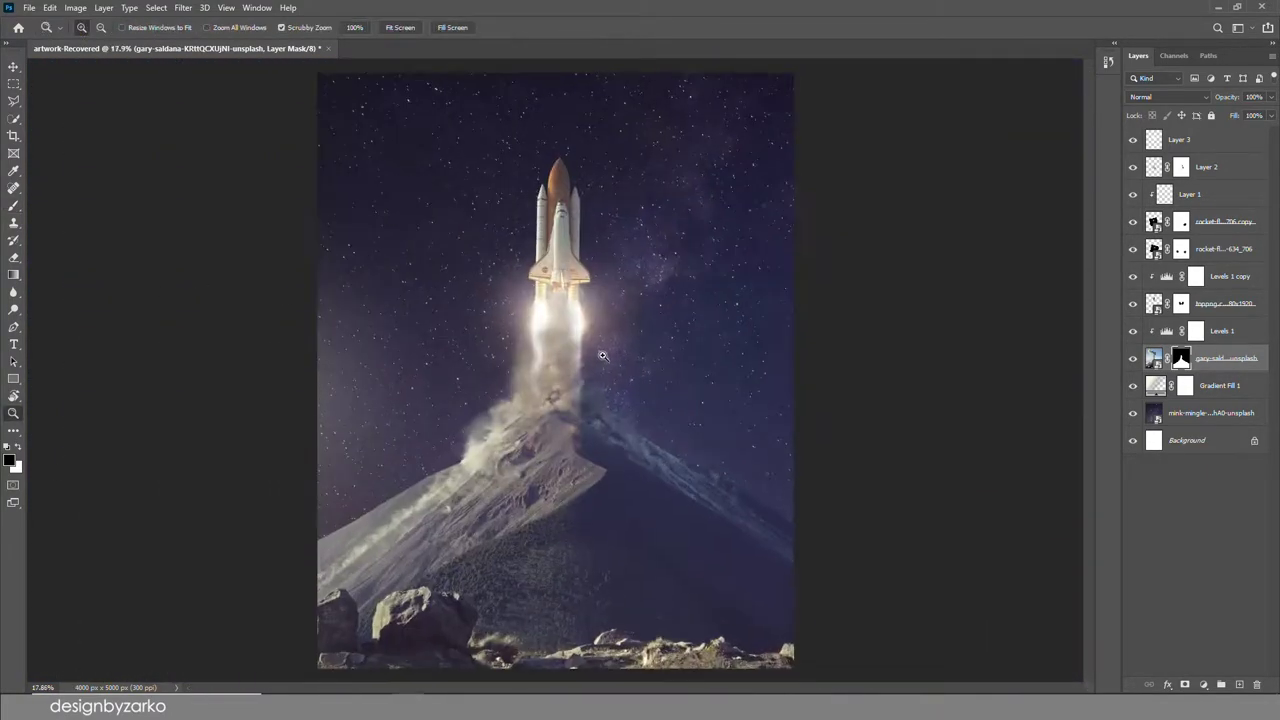
Select the painted smoke layer, sample a color near the right ridge, try a 150 px fog stroke there, and undo it.
{"action": "left_click", "coordinate": [1154, 168]}
{"action": "key", "text": "b"}
{"action": "left_click", "coordinate": [82, 28]}
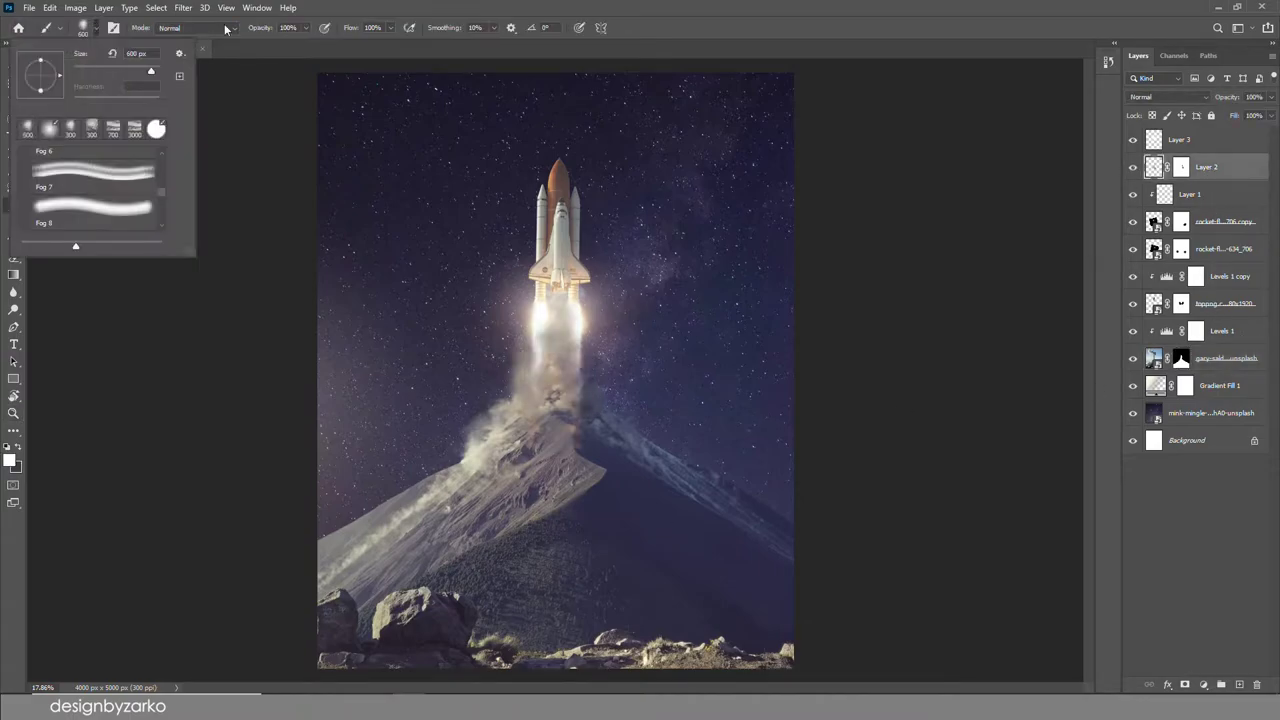
{"action": "key", "text": "z"}
{"action": "mouse_move", "coordinate": [771, 530]}
{"action": "left_mouse_down"}
{"action": "mouse_move", "coordinate": [843, 466]}
{"action": "mouse_move", "coordinate": [830, 466]}
{"action": "left_mouse_up"}
{"action": "key", "text": "i"}
{"action": "left_click", "coordinate": [482, 311]}
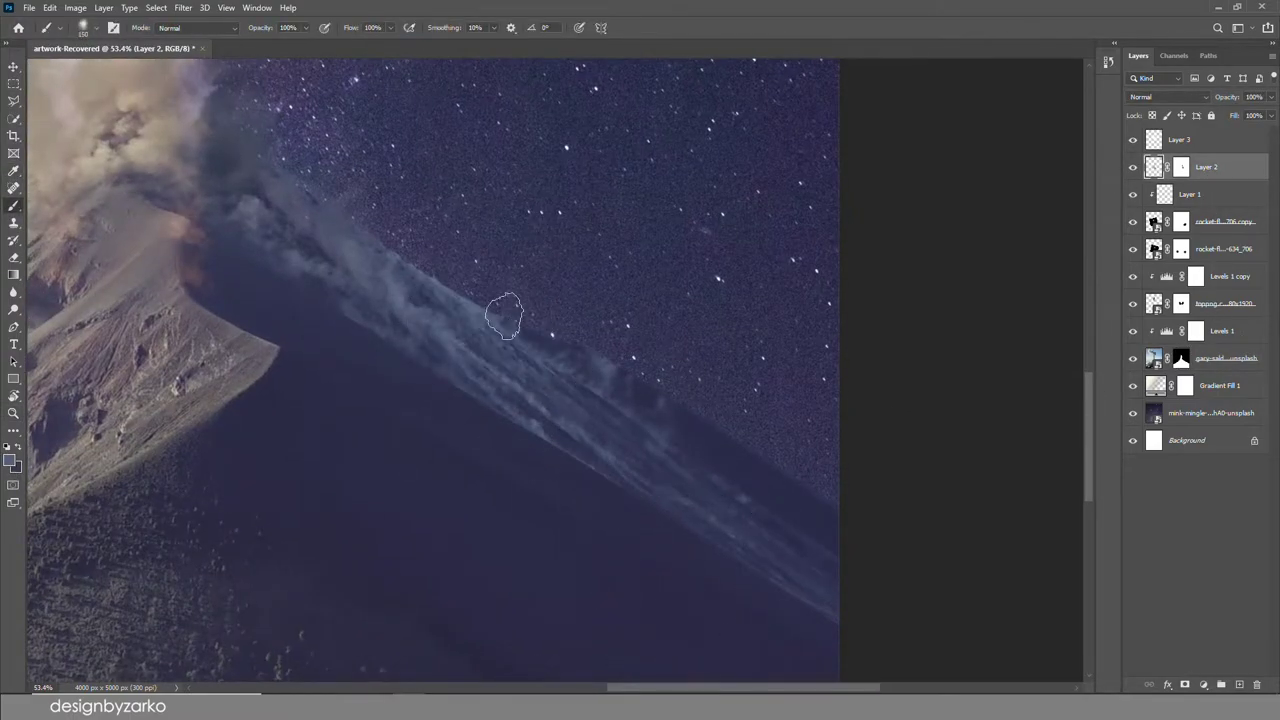
{"action": "left_click_drag", "start_coordinate": [820, 535], "coordinate": [565, 365]}
{"action": "key", "text": "ctrl+z"}
Switch to the Fog 10 brush, try a 3000 px dab over the right slope, and undo it.
{"action": "left_click", "coordinate": [87, 29]}
{"action": "left_click", "coordinate": [115, 172]}
{"action": "left_click", "coordinate": [163, 203]}
{"action": "left_click", "coordinate": [291, 369]}
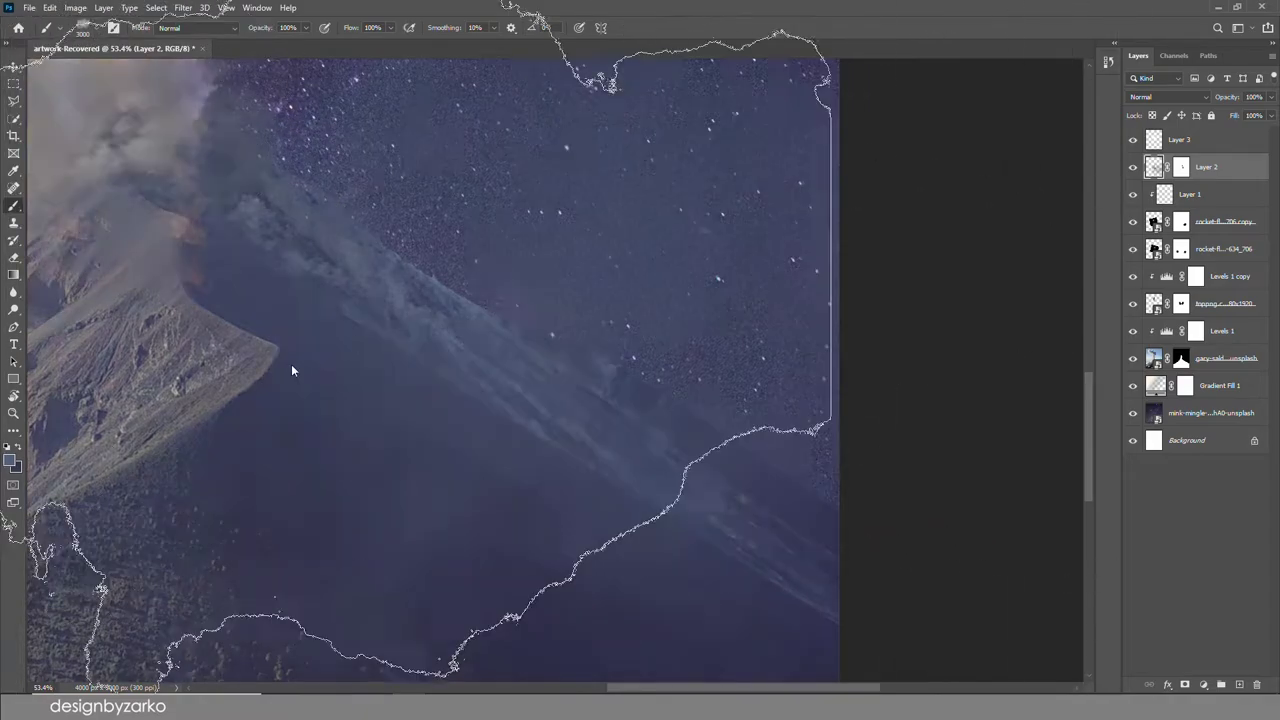
{"action": "key", "text": "ctrl+z"}
Reduce the fog brush to 1300 px and set its tip angle to -38° to follow the right slope.
{"action": "left_click_drag", "start_coordinate": [540, 320], "coordinate": [500, 330]}
{"action": "key", "text": "bracketleft"}
{"action": "key", "text": "bracketleft"}
{"action": "key", "text": "bracketleft"}
{"action": "key", "text": "bracketleft"}
{"action": "key", "text": "bracketleft"}
{"action": "key", "text": "bracketleft"}
{"action": "key", "text": "bracketleft"}
{"action": "key", "text": "bracketleft"}
{"action": "key", "text": "bracketleft"}
{"action": "key", "text": "bracketleft"}
{"action": "key", "text": "bracketleft"}
{"action": "key", "text": "bracketleft"}
{"action": "key", "text": "bracketleft"}
{"action": "key", "text": "bracketleft"}
{"action": "key", "text": "bracketleft"}
{"action": "key", "text": "bracketleft"}
{"action": "key", "text": "bracketleft"}
{"action": "left_click", "coordinate": [113, 28]}
{"action": "left_click_drag", "start_coordinate": [1082, 238], "coordinate": [1080, 246]}
Try fog dabs along the right slope with the angled brush and undo them.
{"action": "left_click", "coordinate": [613, 386]}
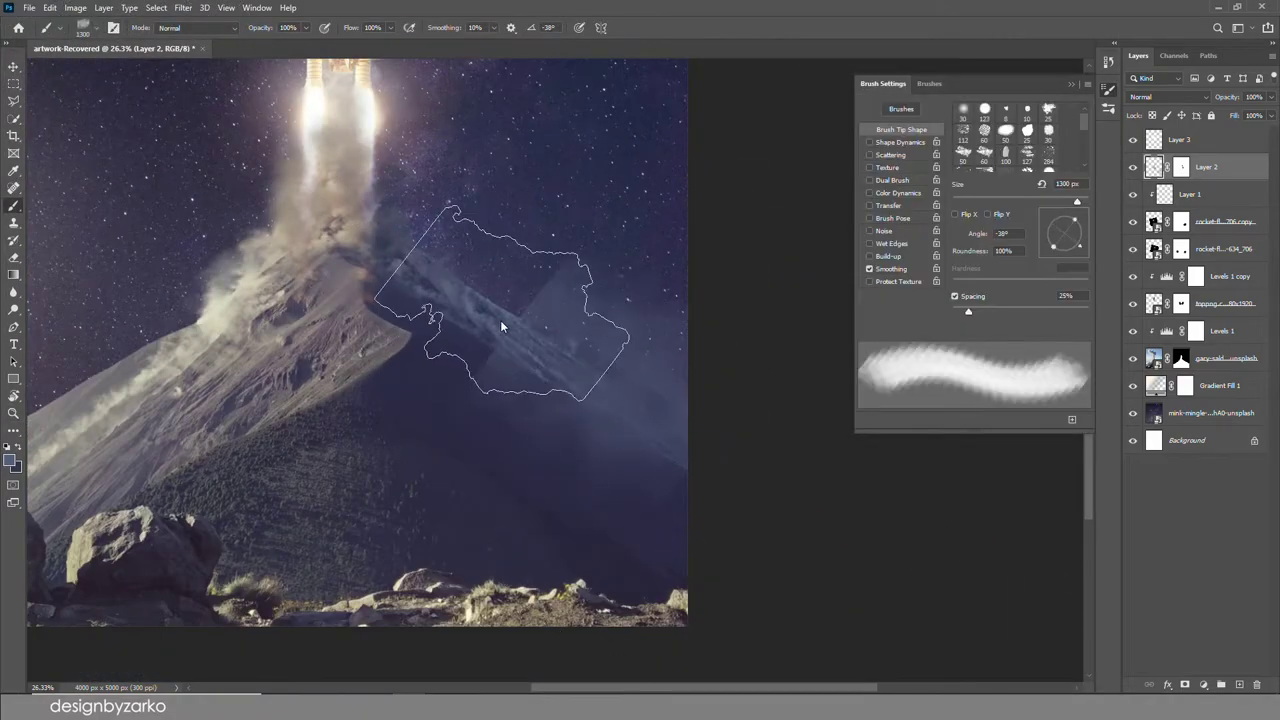
{"action": "left_click", "coordinate": [503, 323]}
{"action": "key", "text": "ctrl+z"}
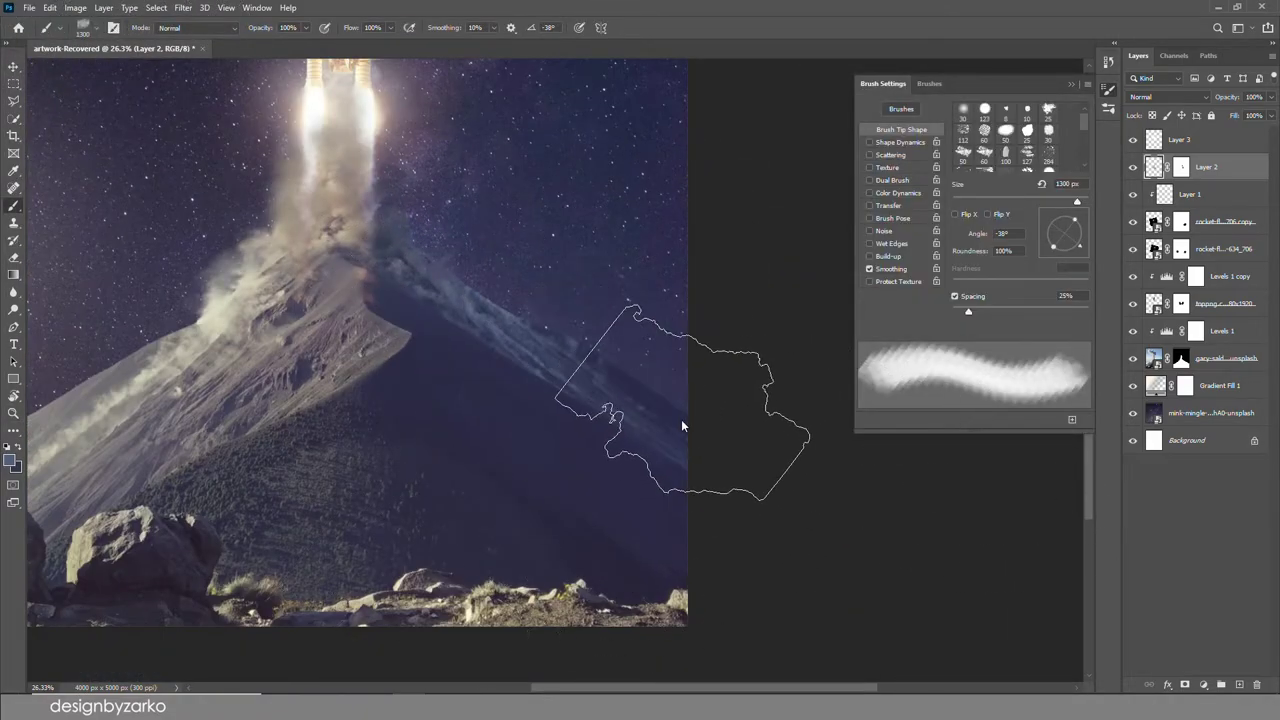
{"action": "left_click", "coordinate": [500, 312]}
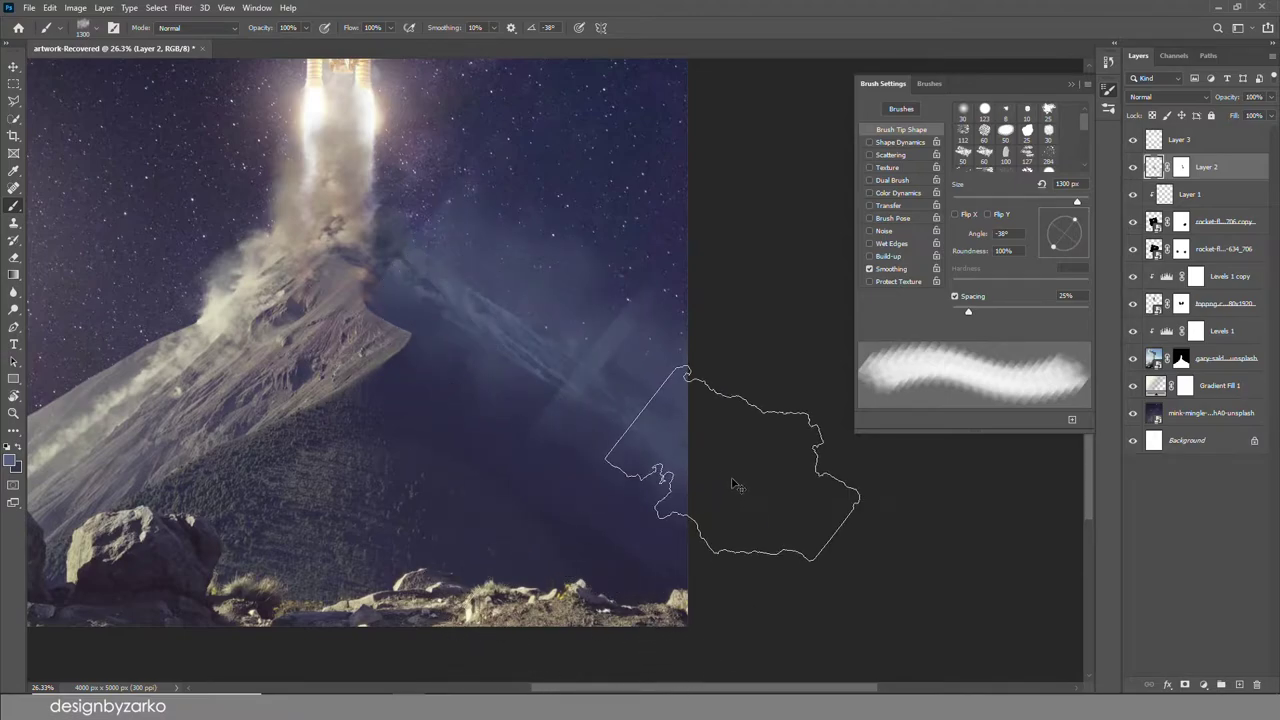
{"action": "key", "text": "ctrl+z"}
Dab fog over the right slope's lower end and middle with the angled 1300 px brush, undoing unsuitable dabs.
{"action": "left_click", "coordinate": [731, 465]}
{"action": "key", "text": "ctrl+z"}
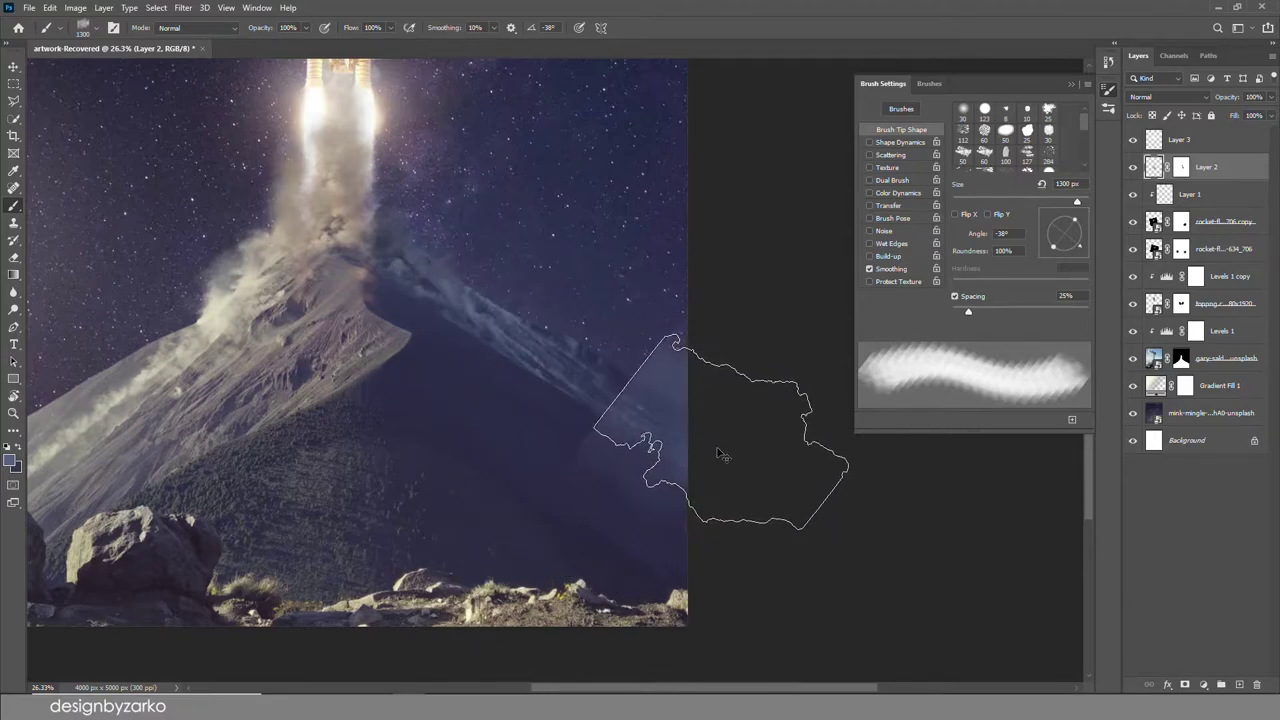
{"action": "left_click", "coordinate": [534, 318]}
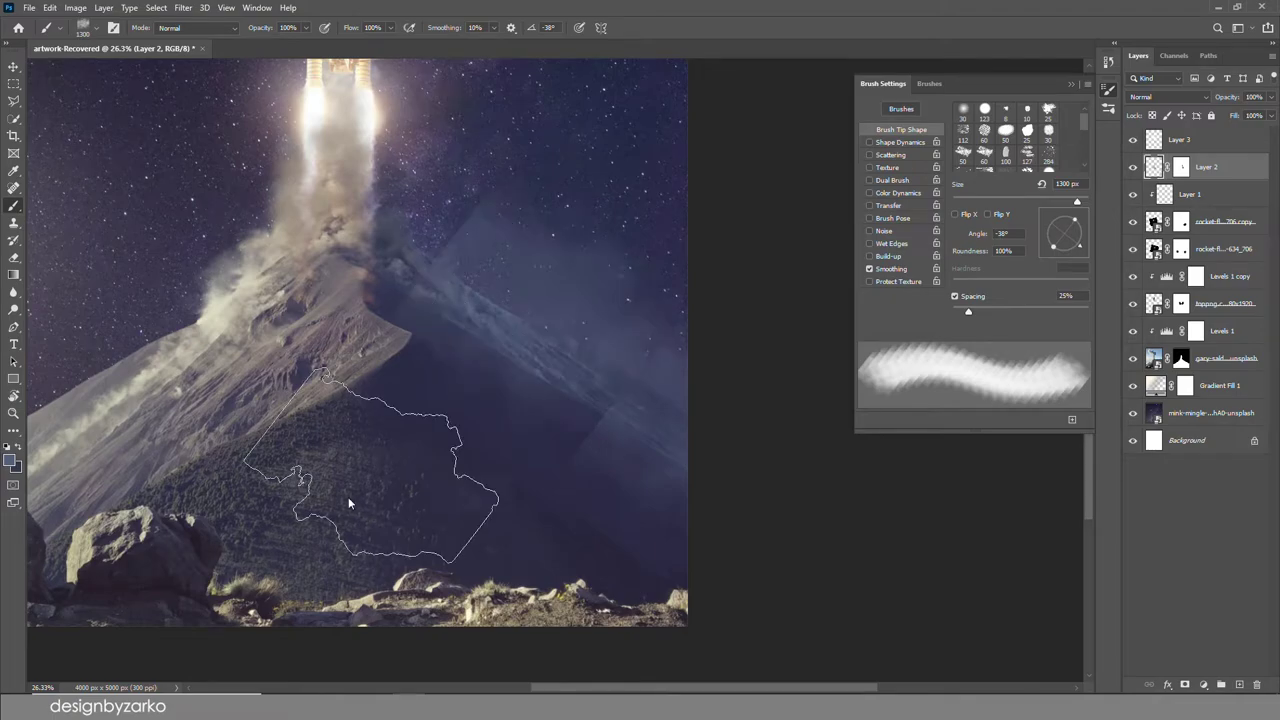
{"action": "key", "text": "ctrl+z"}
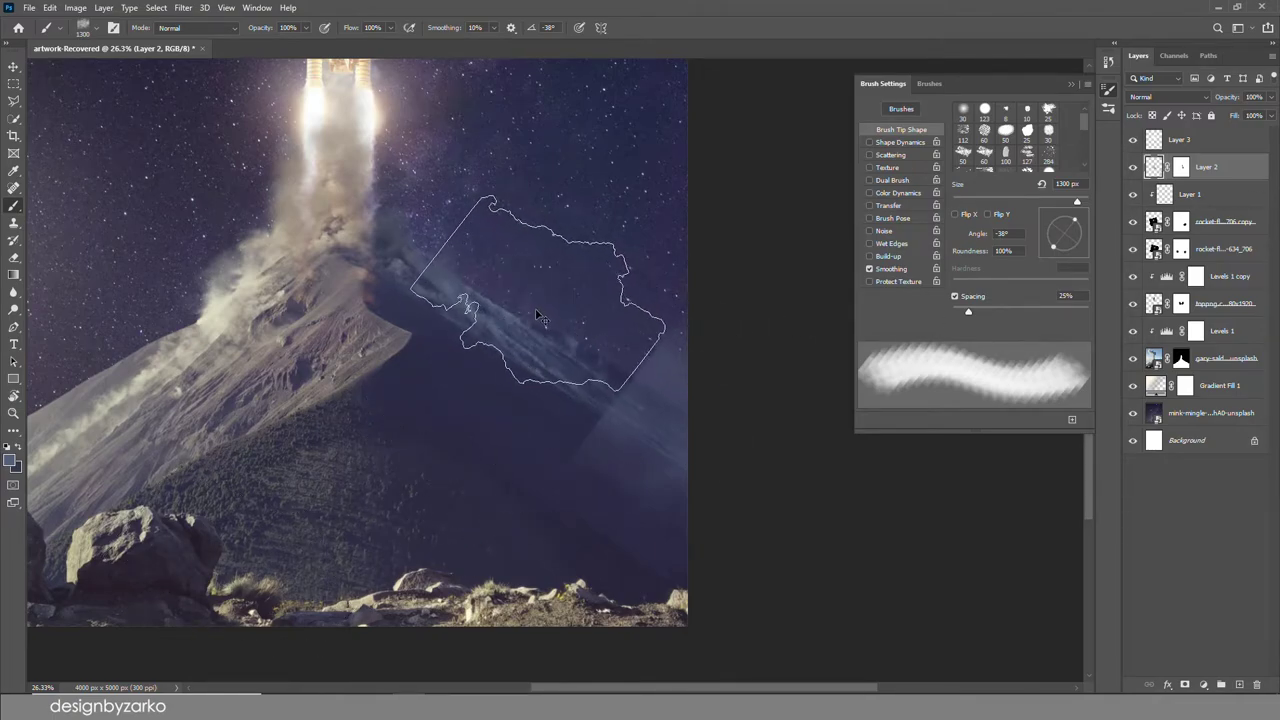
{"action": "left_click", "coordinate": [543, 318]}
{"action": "left_click", "coordinate": [1108, 89]}
Soften the hard fog edges over the right slope by brushing black on the smoke layer's mask with a 600 px fog brush.
{"action": "left_click", "coordinate": [1185, 685]}
{"action": "left_click", "coordinate": [96, 28]}
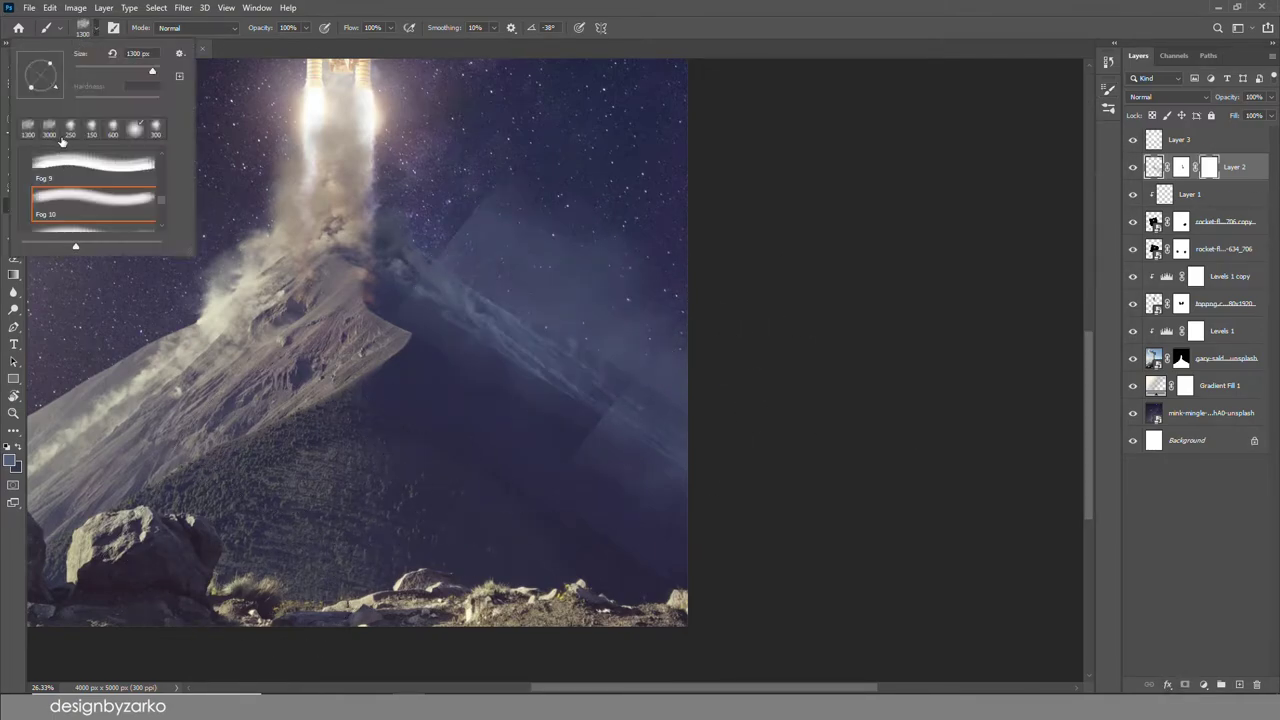
{"action": "double_click", "coordinate": [95, 210]}
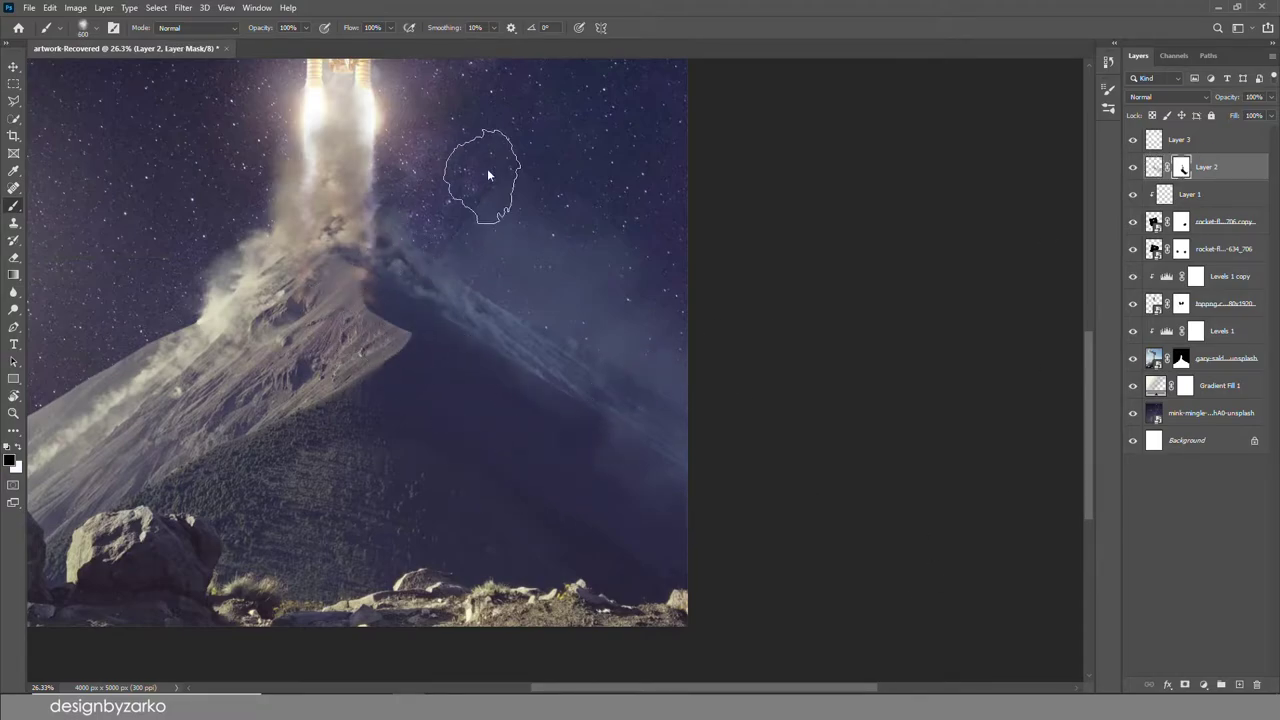
{"action": "mouse_move", "coordinate": [638, 446]}
{"action": "left_mouse_down"}
{"action": "mouse_move", "coordinate": [592, 426]}
{"action": "mouse_move", "coordinate": [638, 450]}
{"action": "left_mouse_up"}
{"action": "key", "text": "z"}
{"action": "left_click_drag", "start_coordinate": [590, 388], "coordinate": [514, 385]}
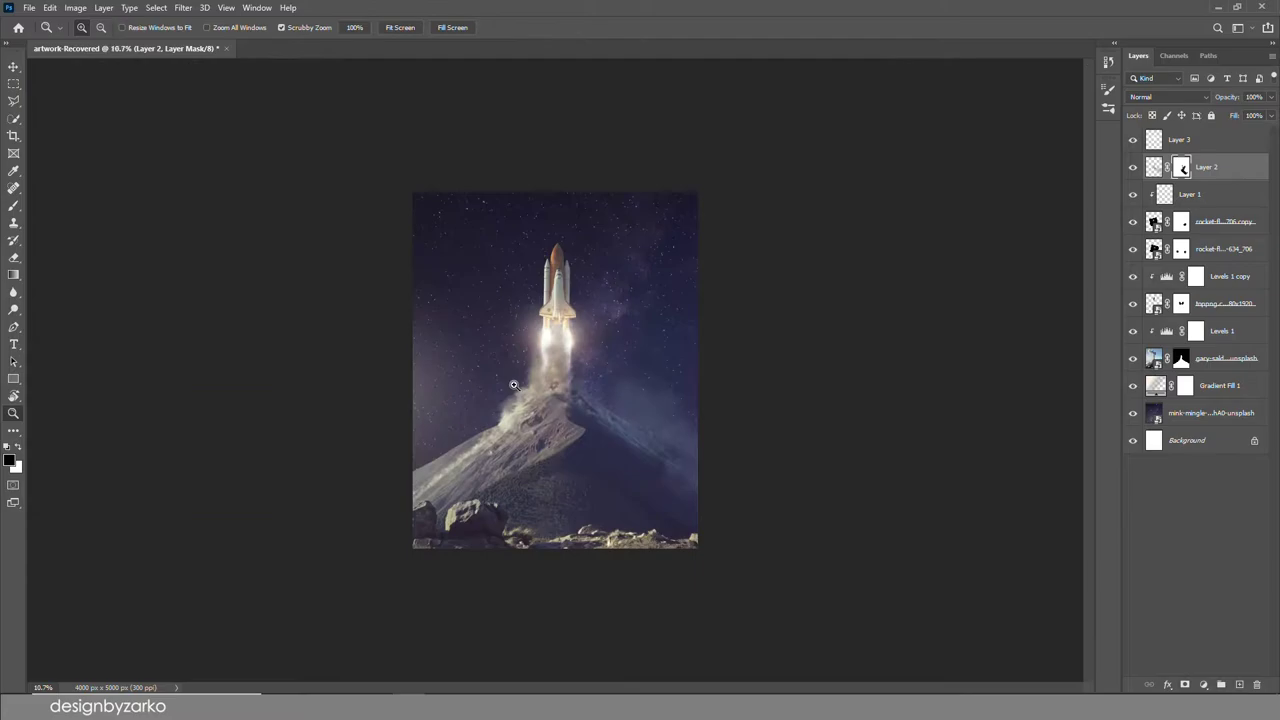
Try to flip a duplicate of the right-slope fog layer onto the left slope, and delete the duplicate.
{"action": "key", "text": "b"}
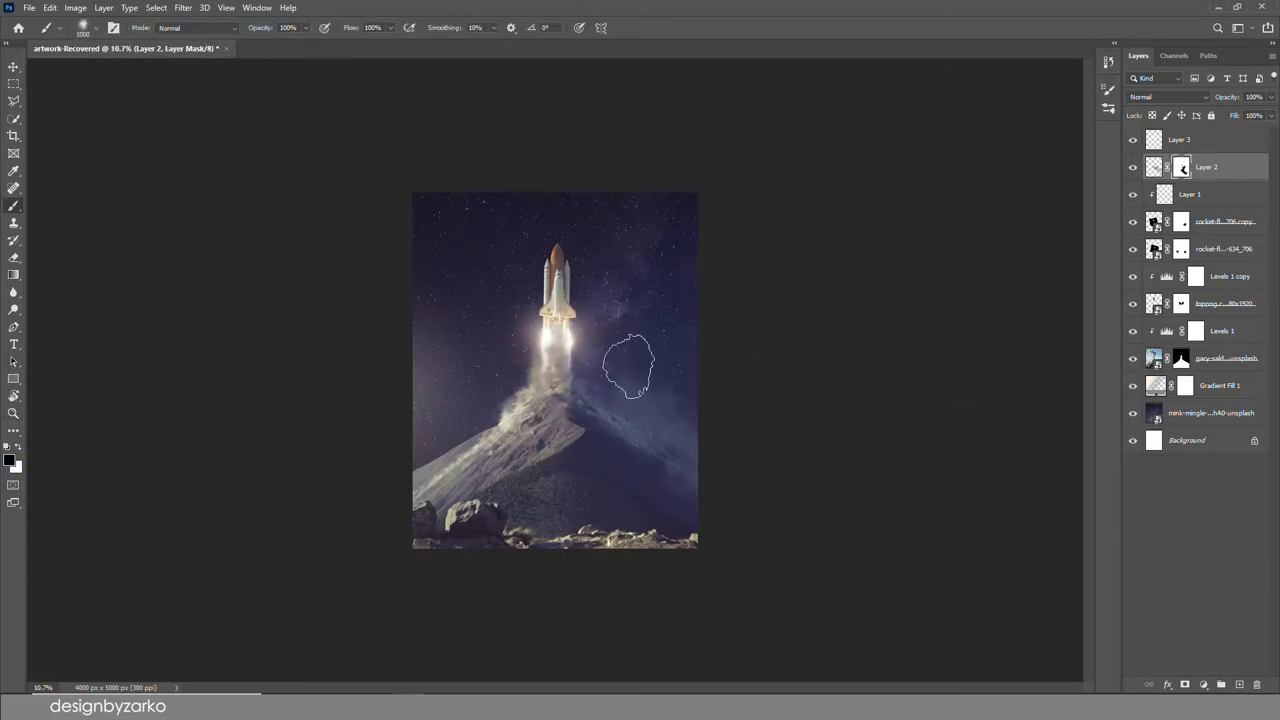
{"action": "key", "text": "z"}
{"action": "key", "text": "ctrl+j"}
{"action": "left_click_drag", "start_coordinate": [614, 421], "coordinate": [522, 403]}
{"action": "key", "text": "ctrl+t"}
{"action": "right_click", "coordinate": [643, 427]}
{"action": "left_click", "coordinate": [690, 646]}
{"action": "key", "text": "Return"}
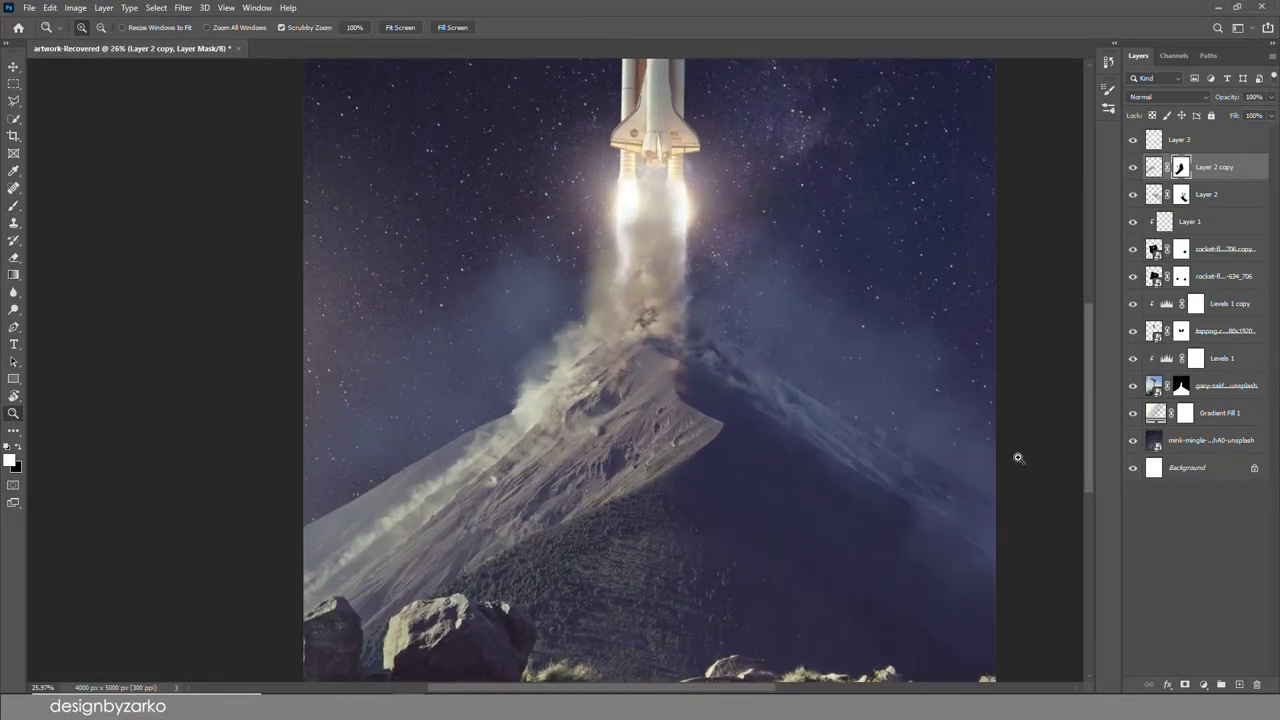
{"action": "key", "text": "Delete"}
{"action": "left_click", "coordinate": [1221, 685]}
{"action": "key", "text": "b"}
{"action": "key", "text": "Delete"}
Sample the left slope's pale colour and dab fog above that slope on a new layer with the 1000 px fog brush.
{"action": "left_click", "coordinate": [1239, 685]}
{"action": "left_click", "coordinate": [310, 520], "text": "alt"}
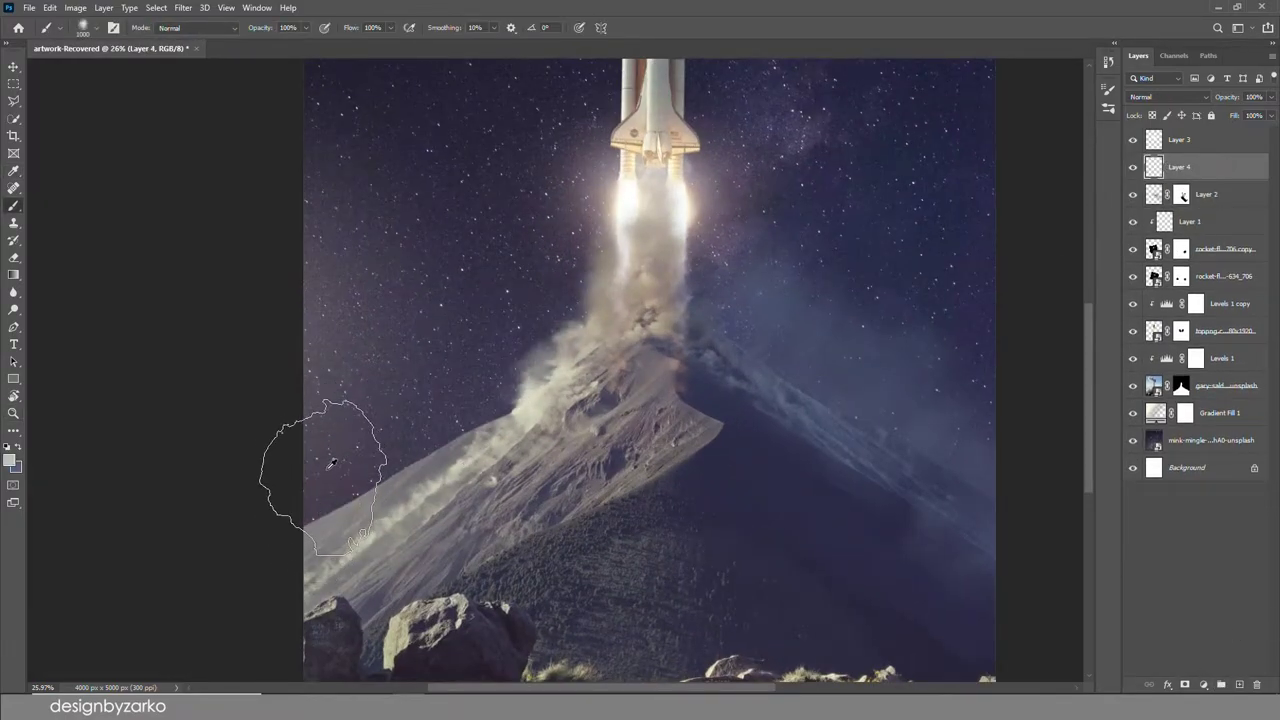
{"action": "left_click", "coordinate": [420, 425]}
{"action": "left_click", "coordinate": [487, 377]}
{"action": "left_click", "coordinate": [542, 309]}
Mask the left fog layer and soften its outer edges in black with the 1000 px fog brush, using tip angle 173° and 50% opacity.
{"action": "left_click", "coordinate": [1184, 684]}
{"action": "key", "text": "x"}
{"action": "left_click", "coordinate": [435, 290]}
{"action": "left_click", "coordinate": [377, 340]}
{"action": "key", "text": "ctrl+z"}
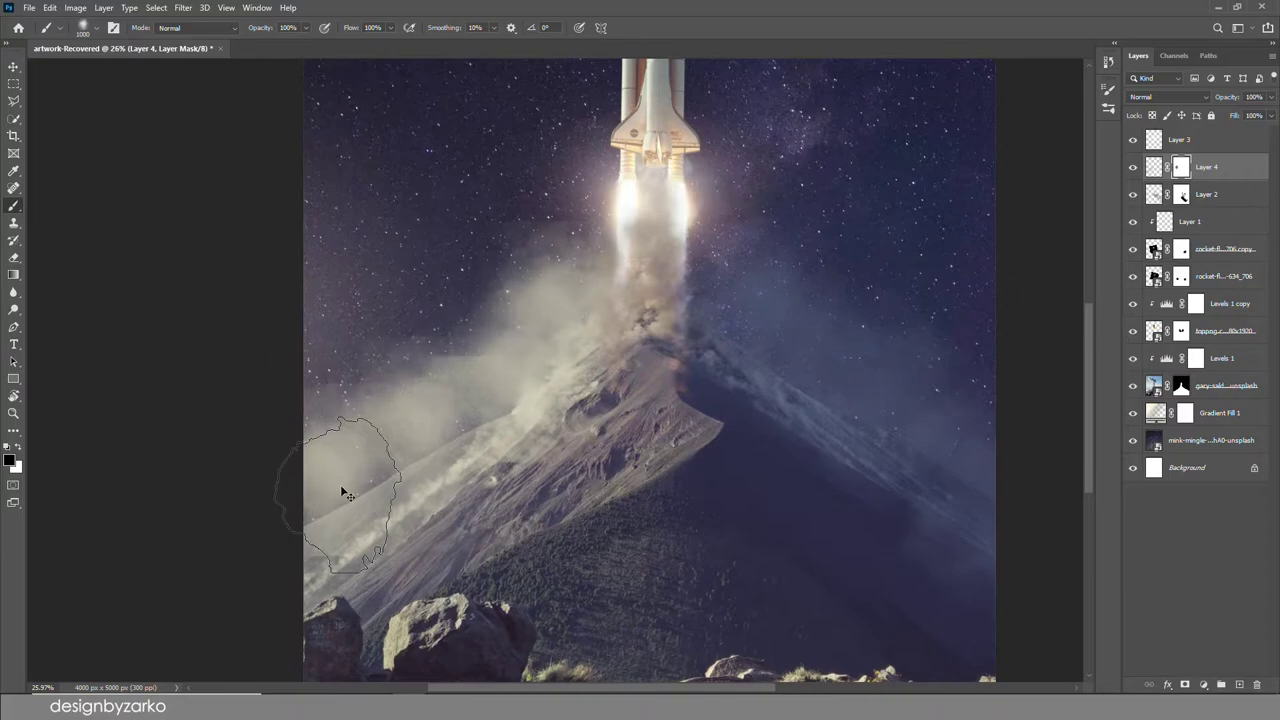
{"action": "key", "text": "F5"}
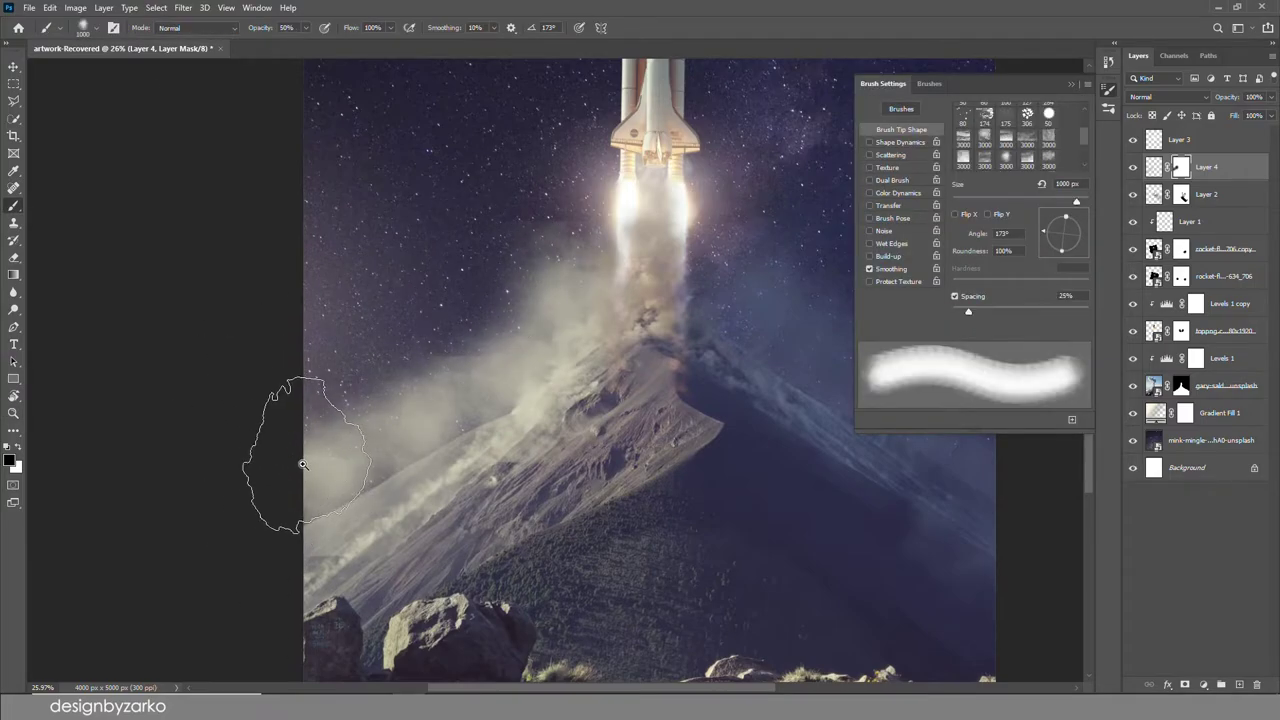
{"action": "key", "text": "z"}
{"action": "mouse_move", "coordinate": [497, 305]}
{"action": "left_mouse_down"}
{"action": "mouse_move", "coordinate": [389, 406]}
{"action": "mouse_move", "coordinate": [405, 400]}
{"action": "left_mouse_up"}
{"action": "key", "text": "F5"}
{"action": "left_click_drag", "start_coordinate": [545, 322], "coordinate": [683, 243]}
Place the star-trail photo at 23.91% scale over the canvas and move its layer directly below Gradient Fill 1.
{"action": "key", "text": "ctrl+0"}
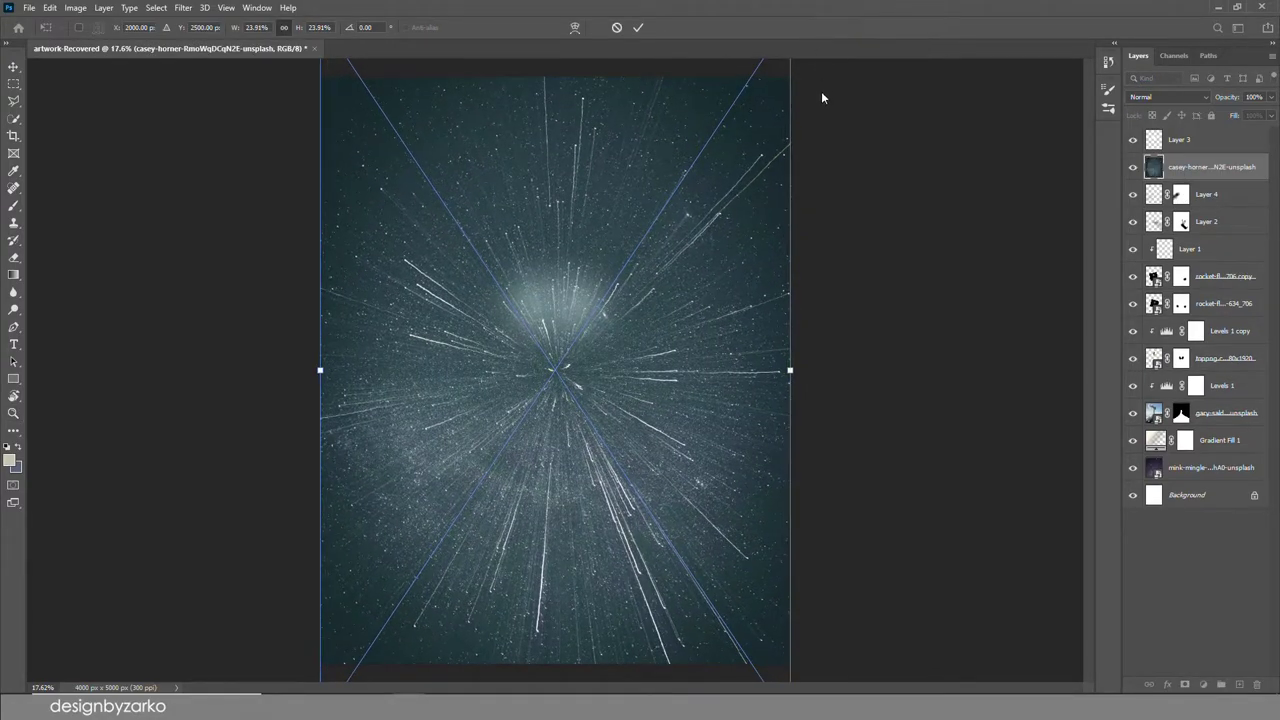
{"action": "key", "text": "Return"}
{"action": "left_click_drag", "start_coordinate": [604, 344], "coordinate": [658, 308]}
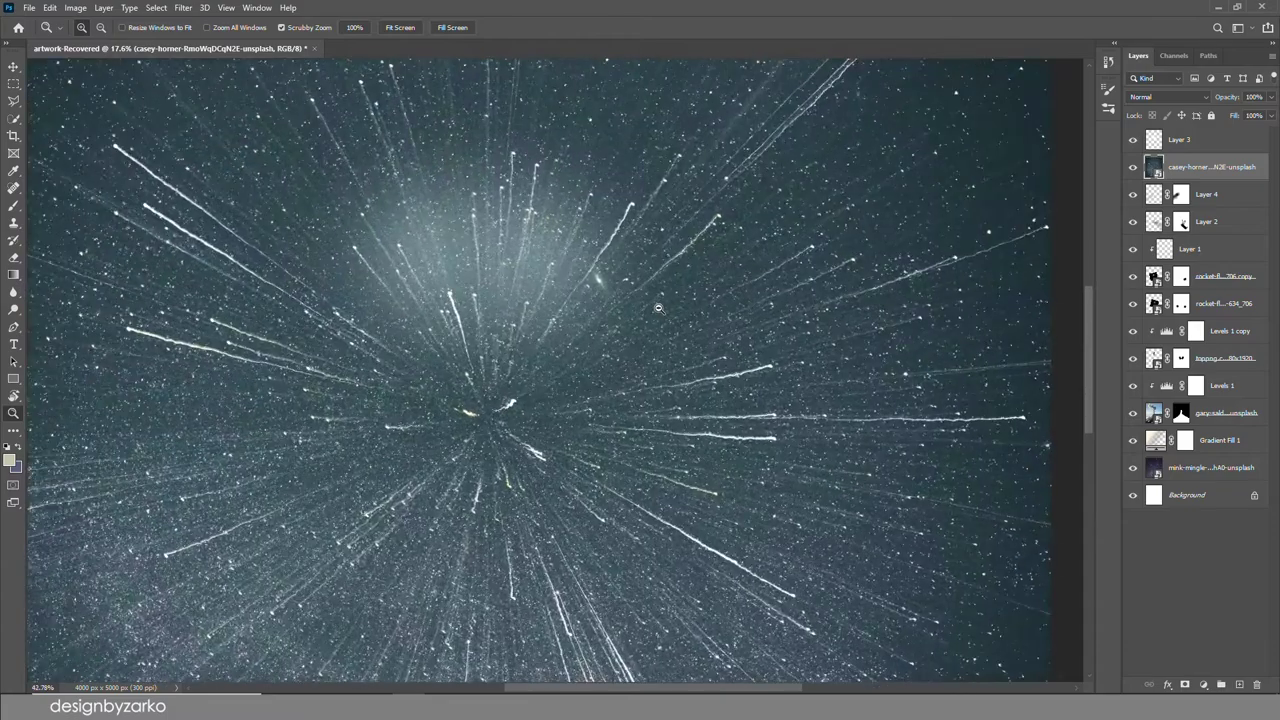
{"action": "left_click_drag", "start_coordinate": [1219, 174], "coordinate": [1210, 455]}
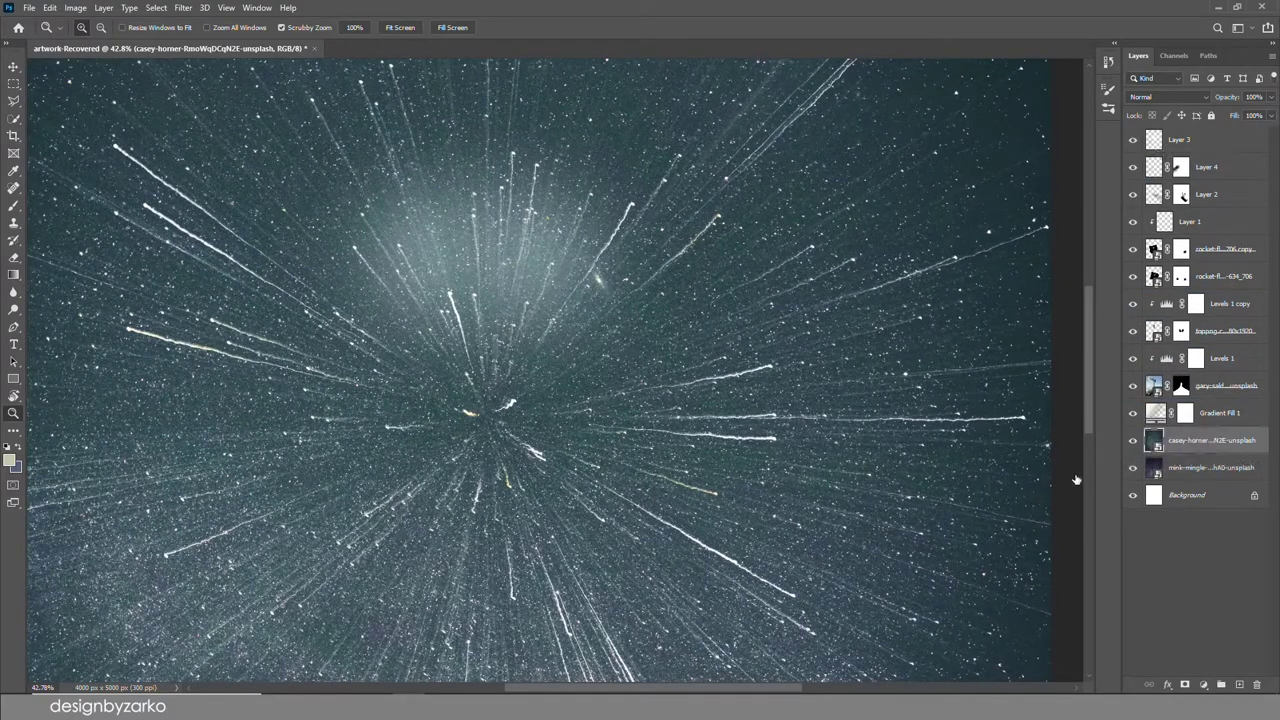
{"action": "left_click_drag", "start_coordinate": [720, 372], "coordinate": [671, 364]}
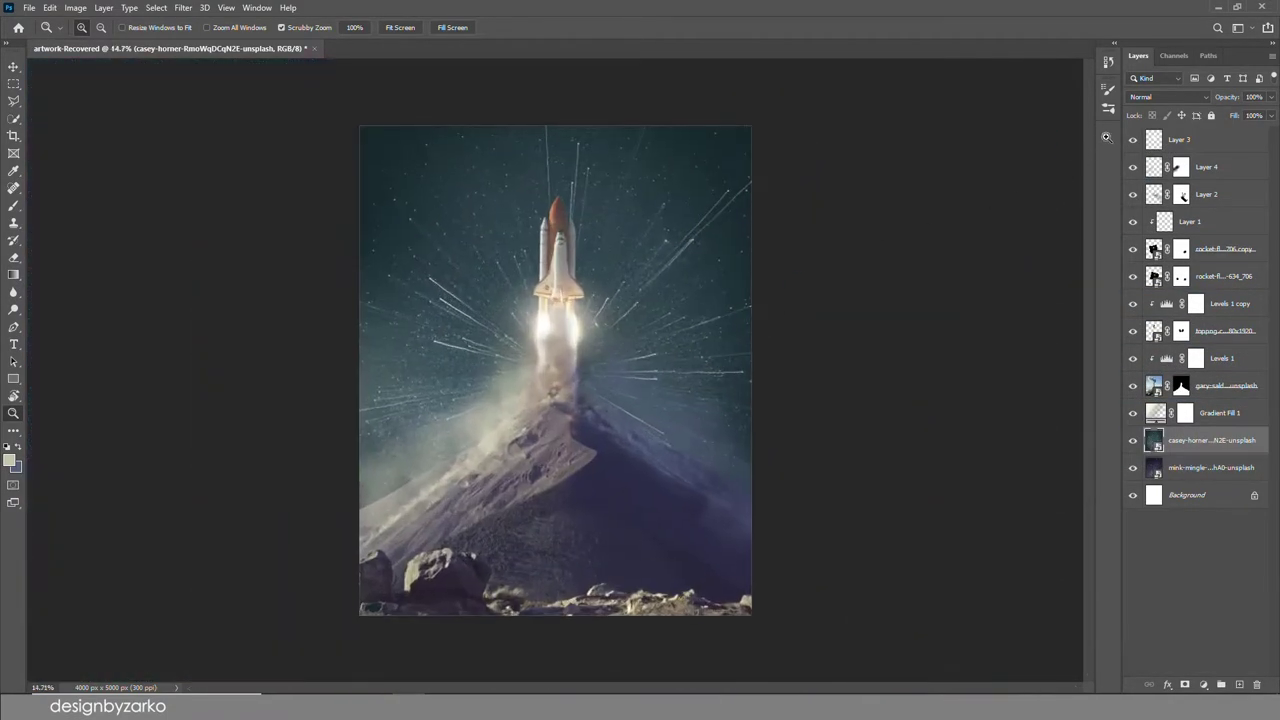
Compare Lighten and Soft Light as the star-trail layer's blend mode, and keep Soft Light.
{"action": "left_click", "coordinate": [1140, 98]}
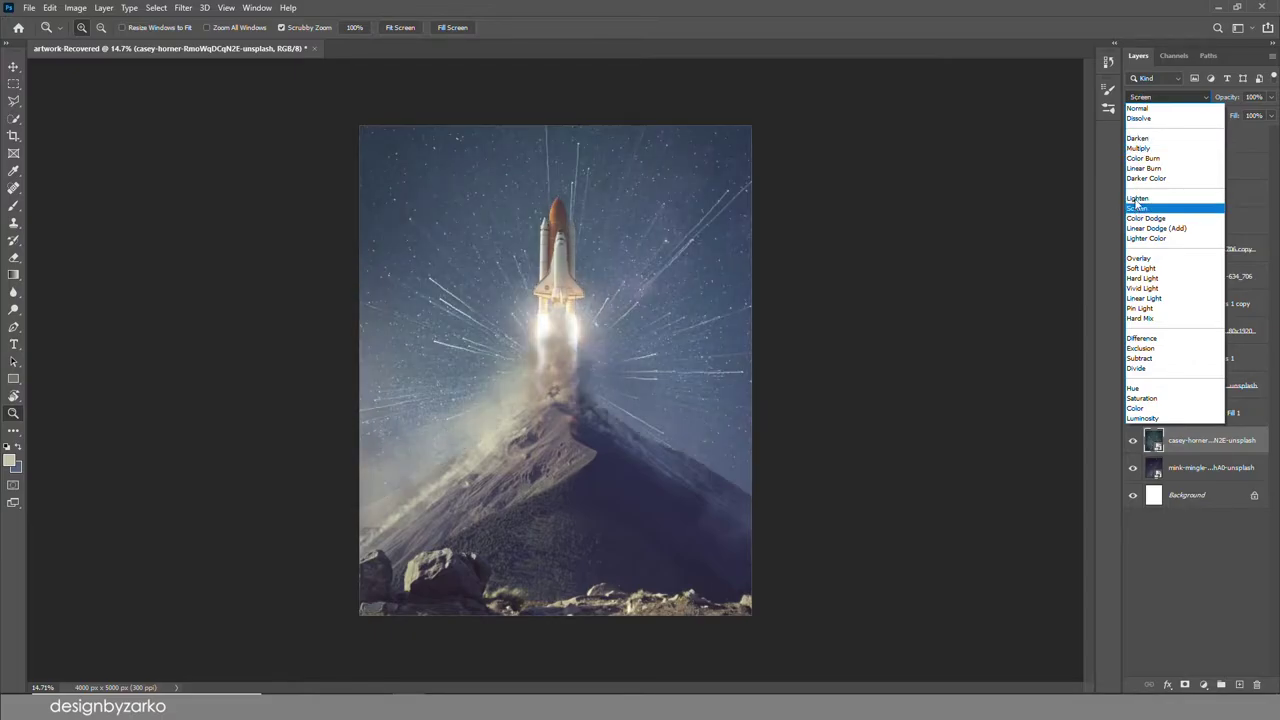
{"action": "left_click", "coordinate": [1137, 198]}
{"action": "left_click_drag", "start_coordinate": [636, 267], "coordinate": [679, 260]}
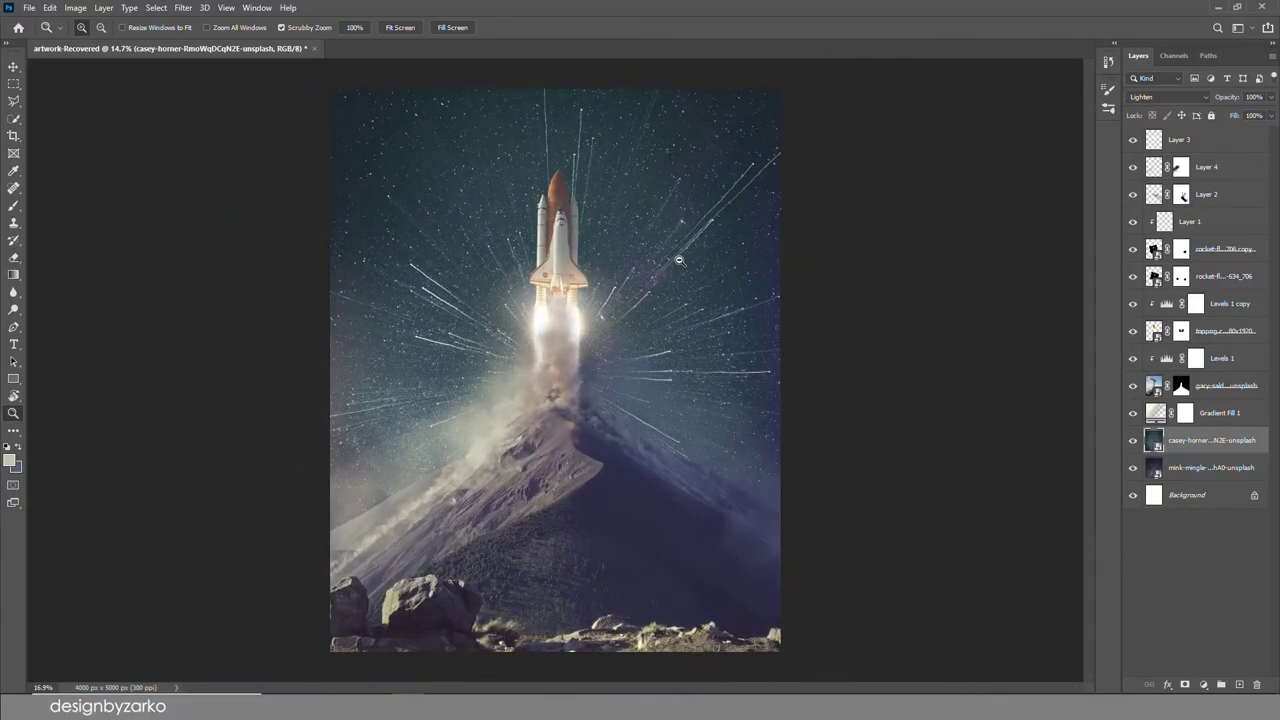
{"action": "left_click", "coordinate": [1152, 97]}
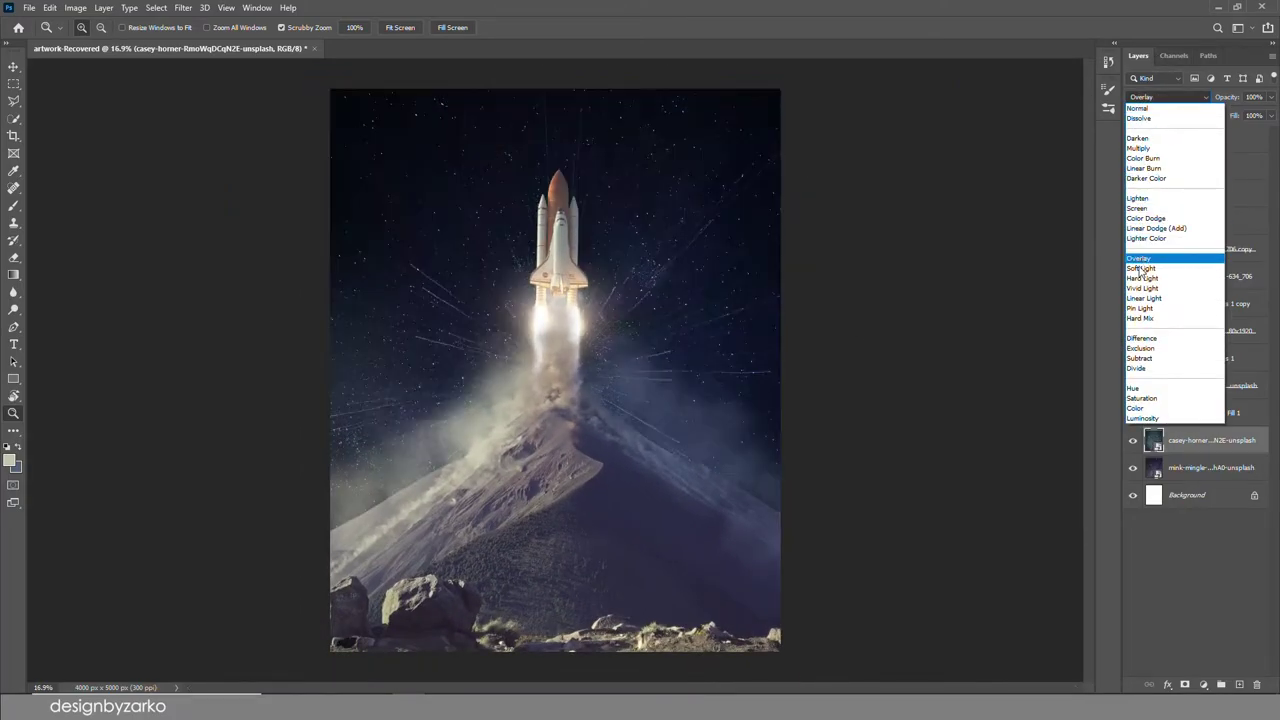
{"action": "left_click", "coordinate": [1139, 270]}
{"action": "mouse_move", "coordinate": [619, 189]}
{"action": "left_mouse_down"}
{"action": "mouse_move", "coordinate": [651, 186]}
{"action": "mouse_move", "coordinate": [623, 192]}
{"action": "left_mouse_up"}
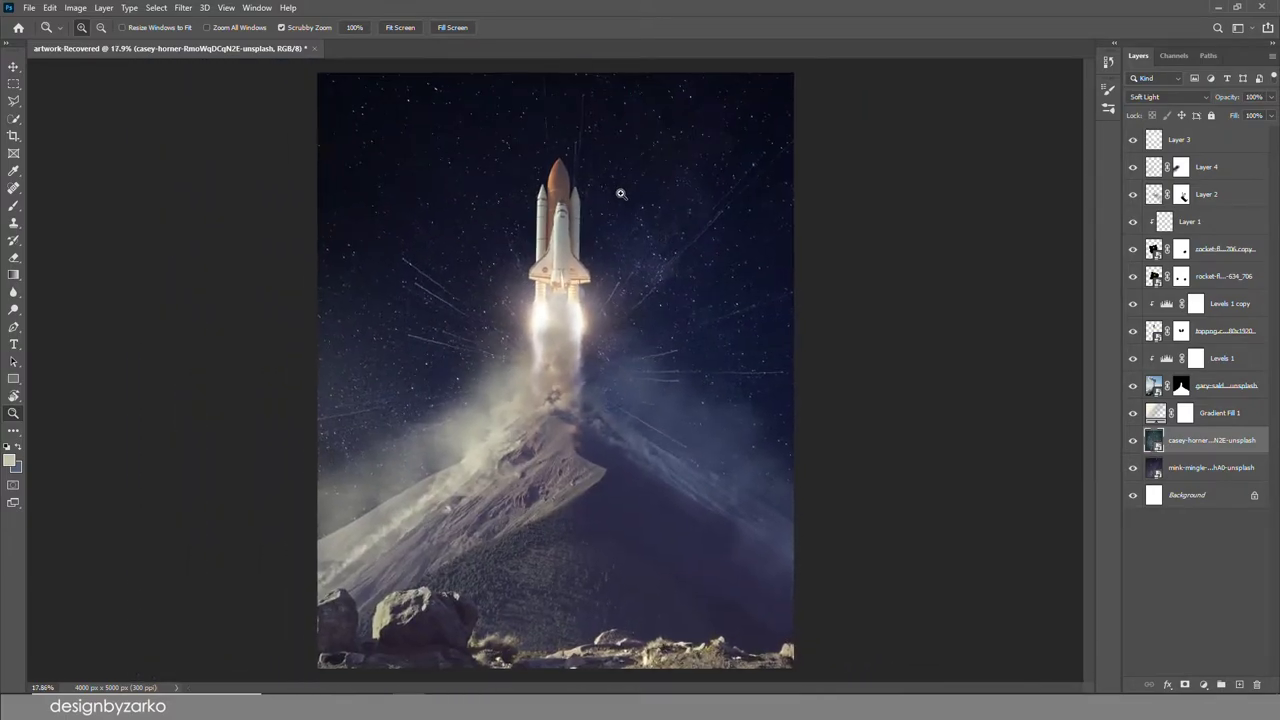
{"action": "left_click_drag", "start_coordinate": [382, 279], "coordinate": [427, 288]}
Add a Levels adjustment above the star-trail layer and brighten the sky's midtones to 1.30.
{"action": "left_click", "coordinate": [1203, 685]}
{"action": "left_click", "coordinate": [1150, 494]}
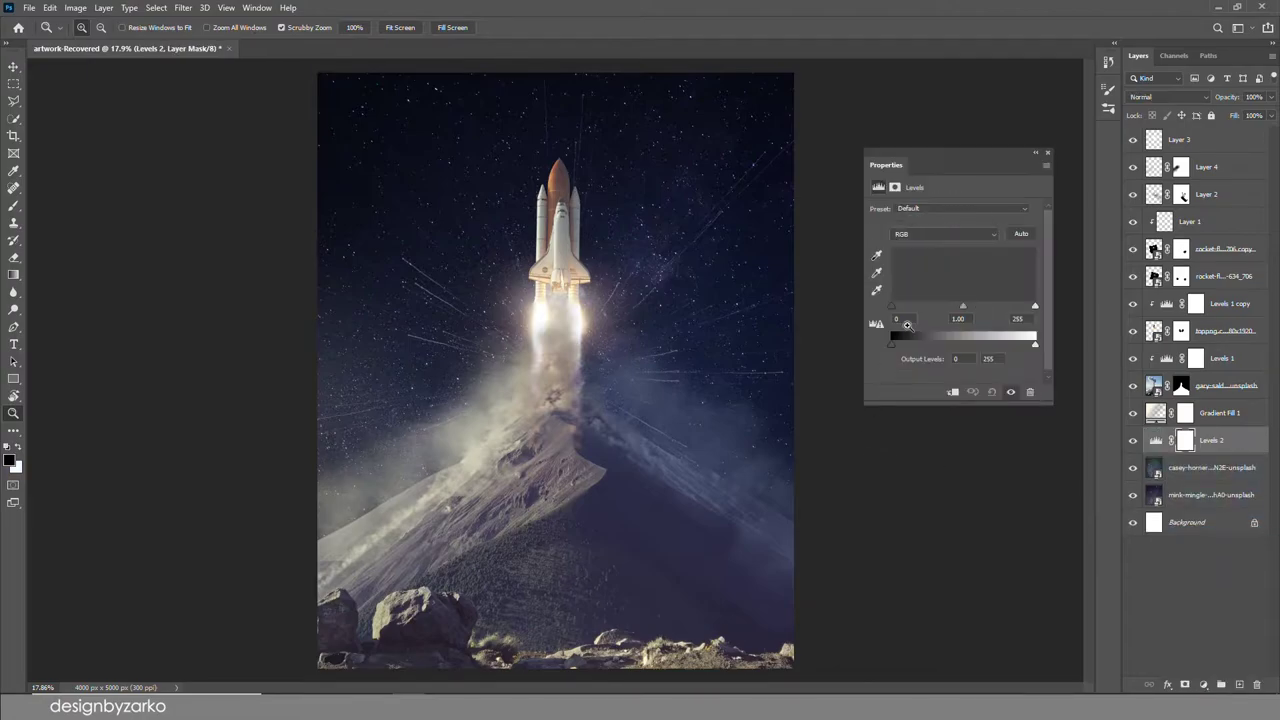
{"action": "left_click_drag", "start_coordinate": [955, 309], "coordinate": [950, 305]}
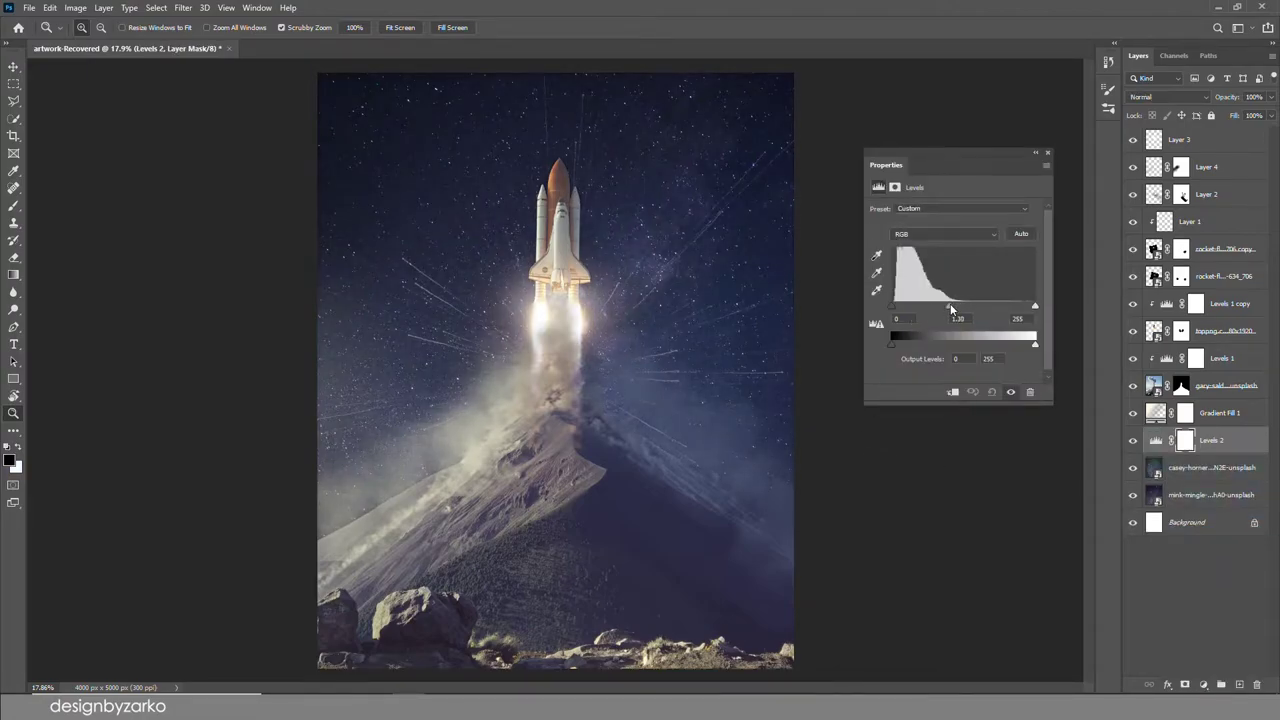
{"action": "left_click", "coordinate": [1048, 153]}
{"action": "scroll", "coordinate": [586, 223], "scroll_direction": "up", "scroll_amount": 5}
{"action": "scroll", "coordinate": [611, 231], "scroll_direction": "down", "scroll_amount": 5}
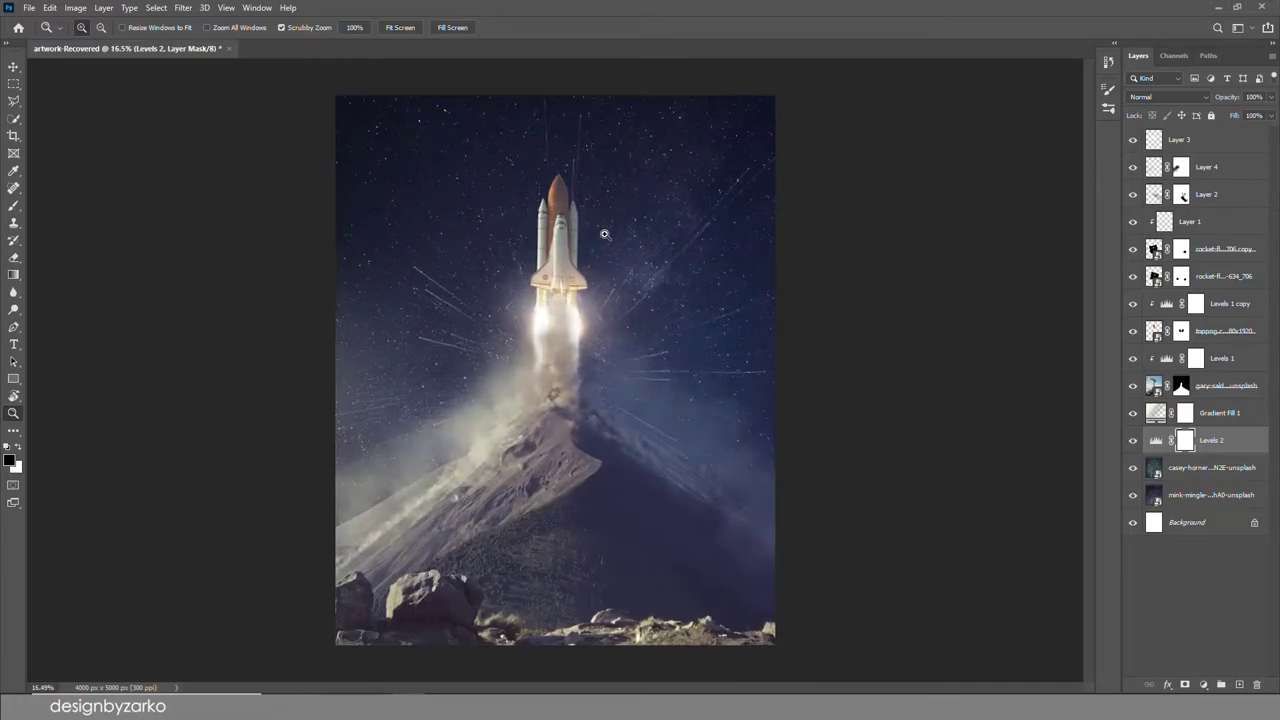
Apply a Radial Blur to the star-trail layer with the Zoom method, amount 30 and Good quality.
{"action": "left_click", "coordinate": [1204, 466]}
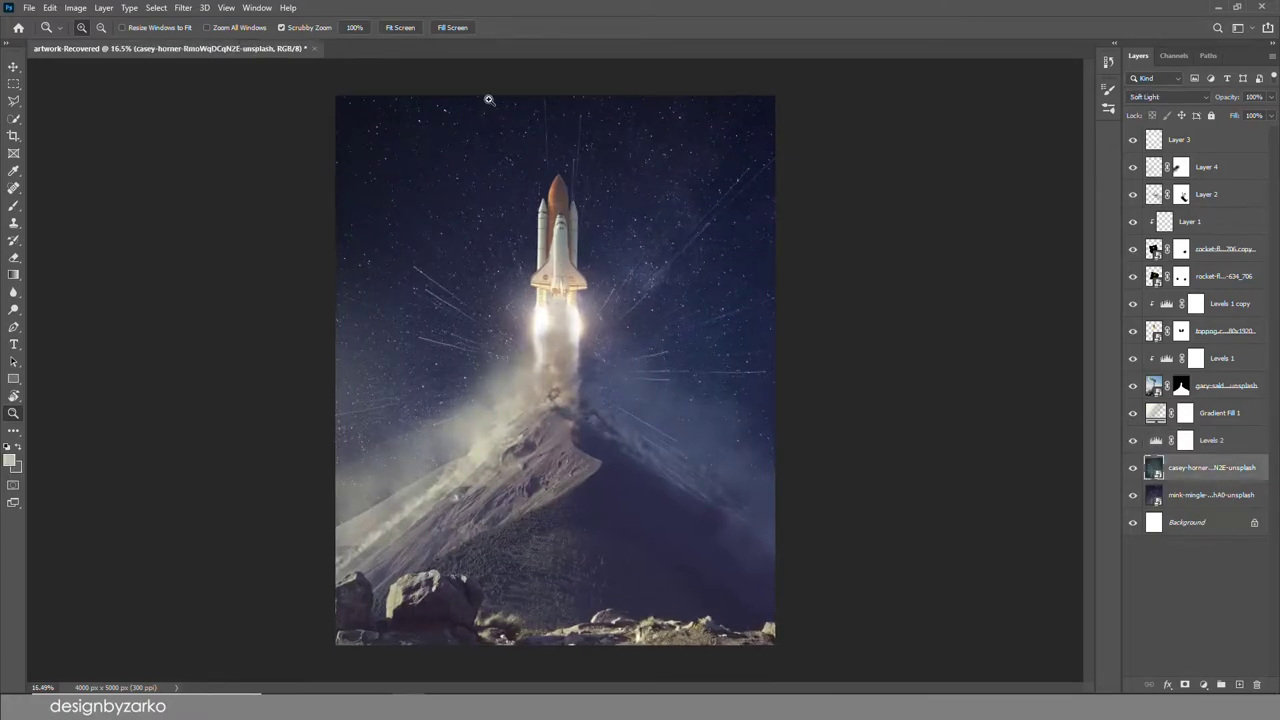
{"action": "left_click", "coordinate": [192, 8]}
{"action": "mouse_move", "coordinate": [300, 158]}
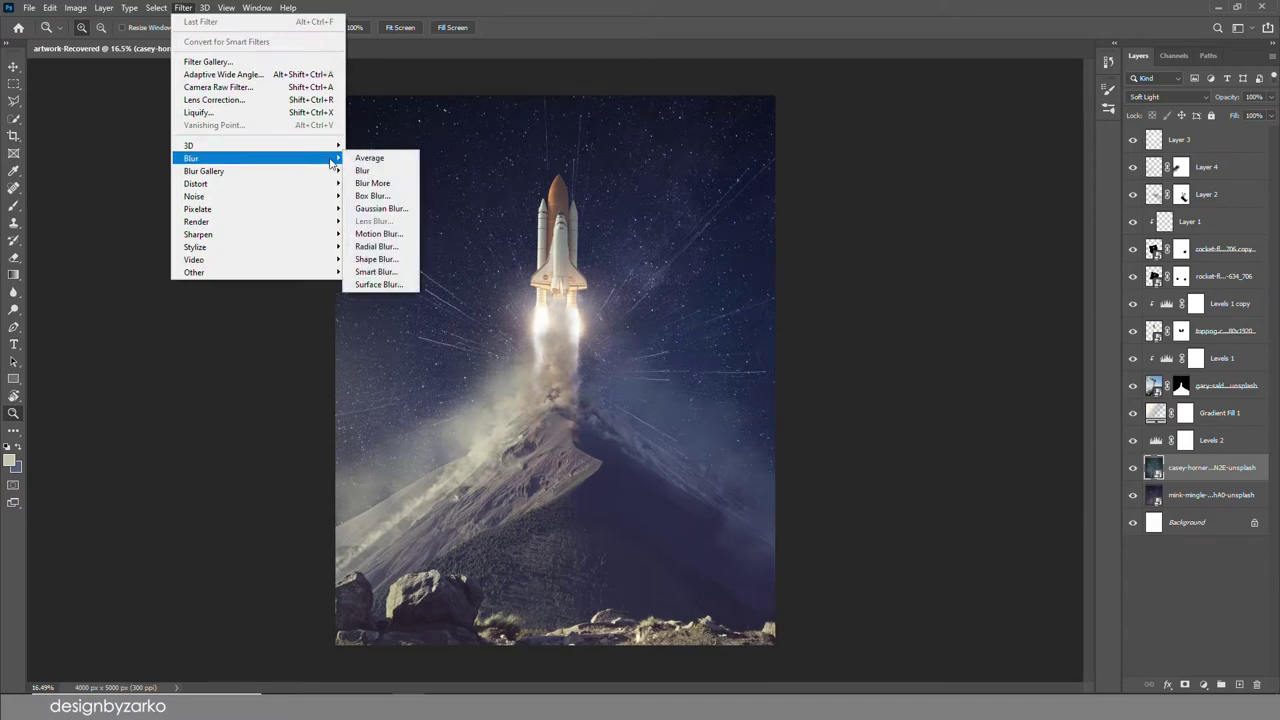
{"action": "left_click", "coordinate": [398, 247]}
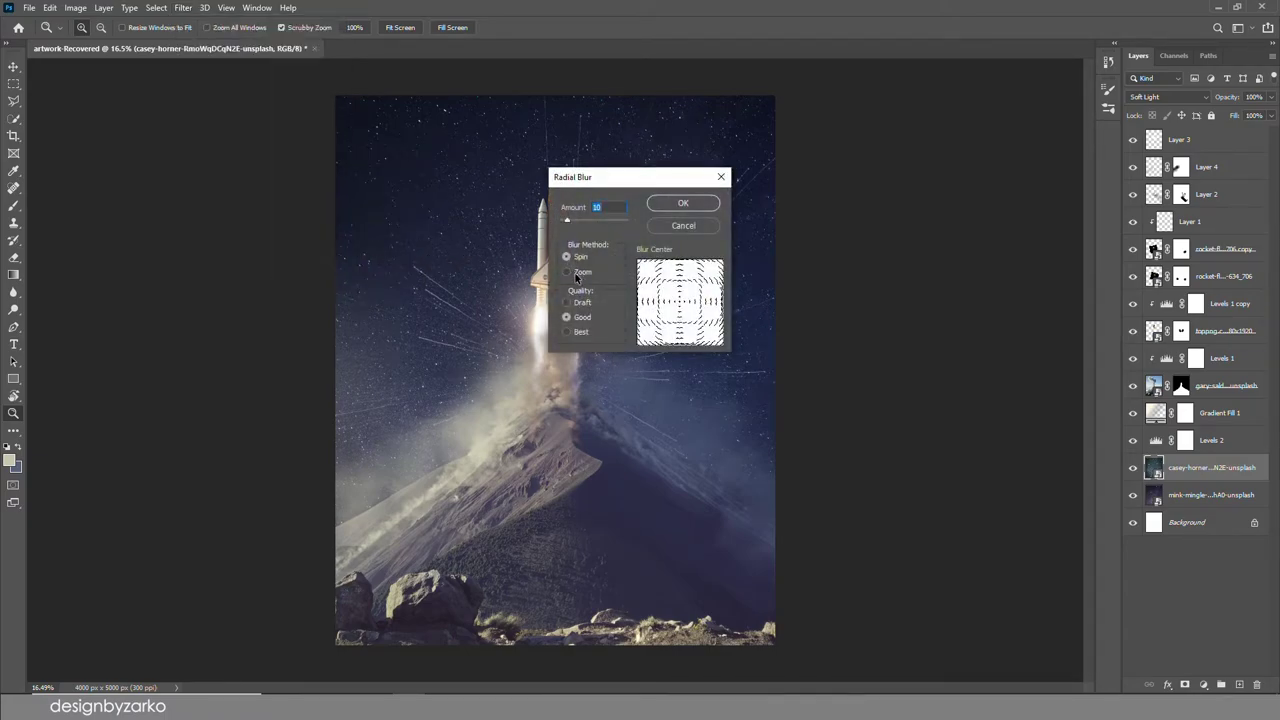
{"action": "left_click", "coordinate": [567, 272]}
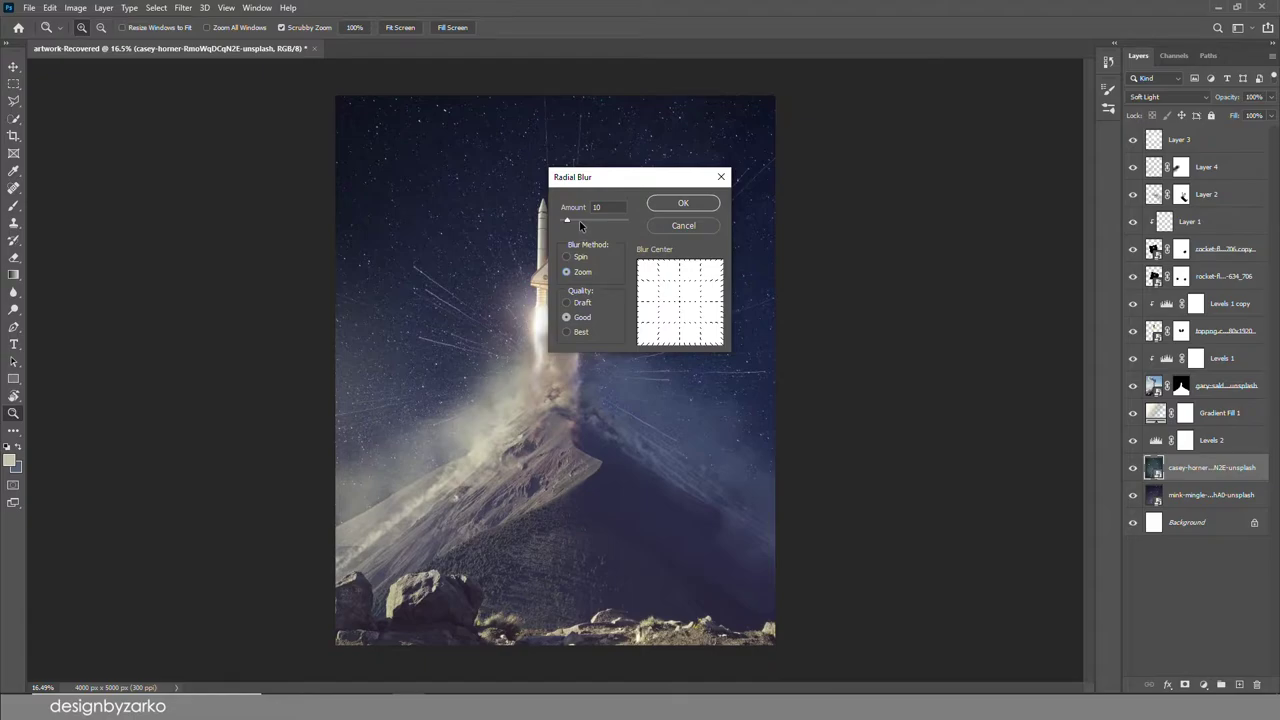
{"action": "left_click_drag", "start_coordinate": [580, 224], "coordinate": [580, 225]}
{"action": "left_click", "coordinate": [650, 203]}
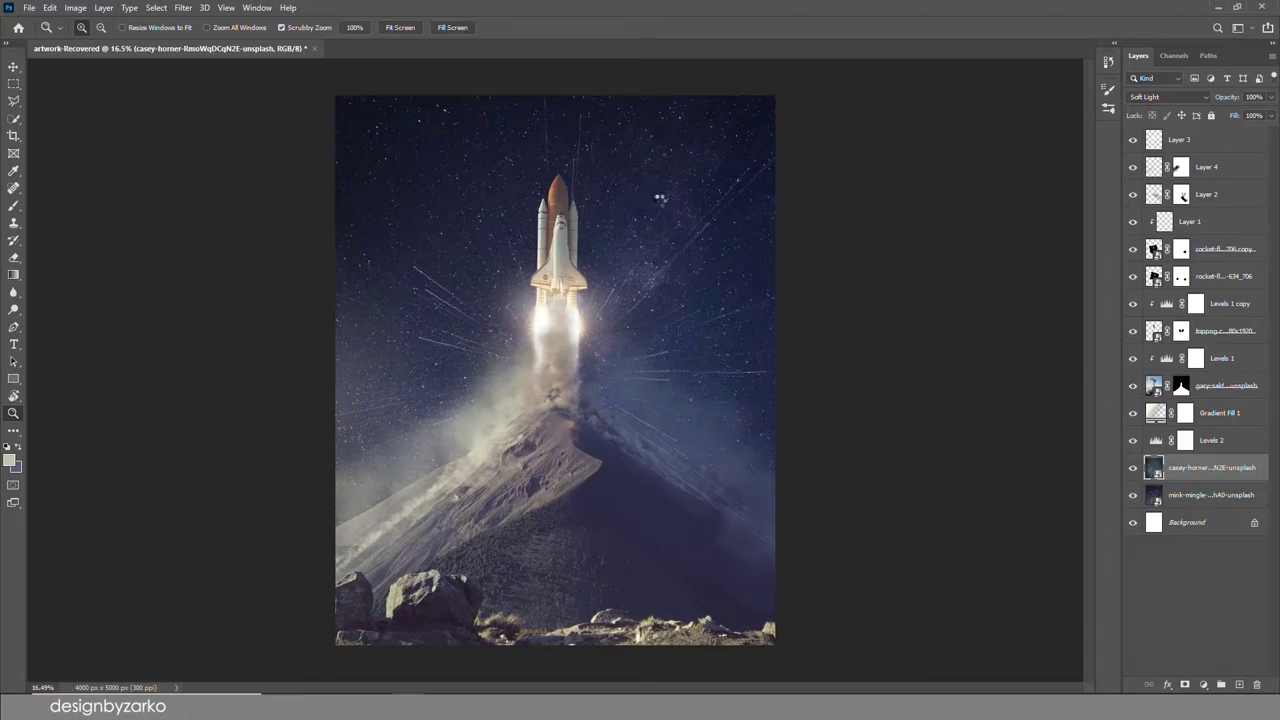
{"action": "left_click_drag", "start_coordinate": [604, 291], "coordinate": [965, 394]}
Try the Zoom Radial Blur with amount 30 on the starry-sky layer below the star trails, and undo it.
{"action": "left_click", "coordinate": [1210, 533]}
{"action": "key", "text": "ctrl+0"}
{"action": "left_click", "coordinate": [182, 8]}
{"action": "left_click", "coordinate": [412, 270]}
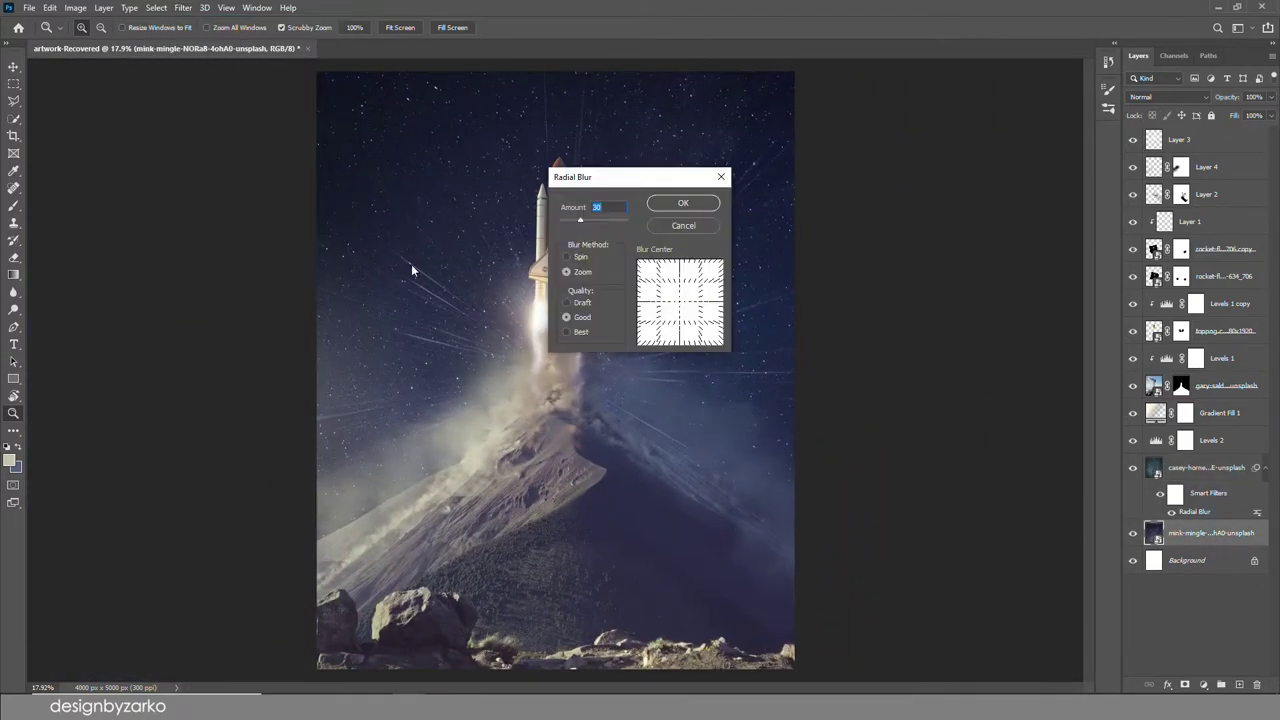
{"action": "left_click", "coordinate": [648, 207]}
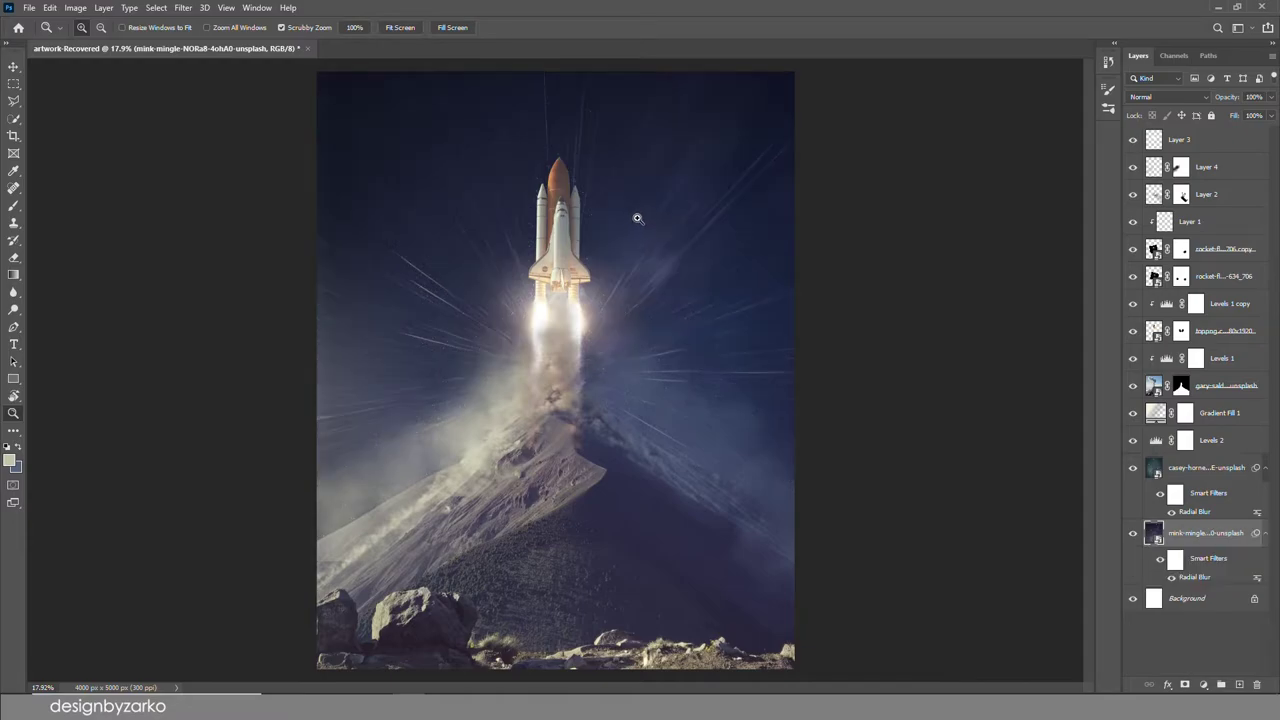
{"action": "scroll", "coordinate": [543, 351], "scroll_direction": "down", "scroll_amount": 3}
{"action": "scroll", "coordinate": [566, 313], "scroll_direction": "up", "scroll_amount": 5}
{"action": "scroll", "coordinate": [567, 312], "scroll_direction": "down", "scroll_amount": 4}
{"action": "scroll", "coordinate": [564, 315], "scroll_direction": "up", "scroll_amount": 2}
{"action": "key", "text": "ctrl+z"}
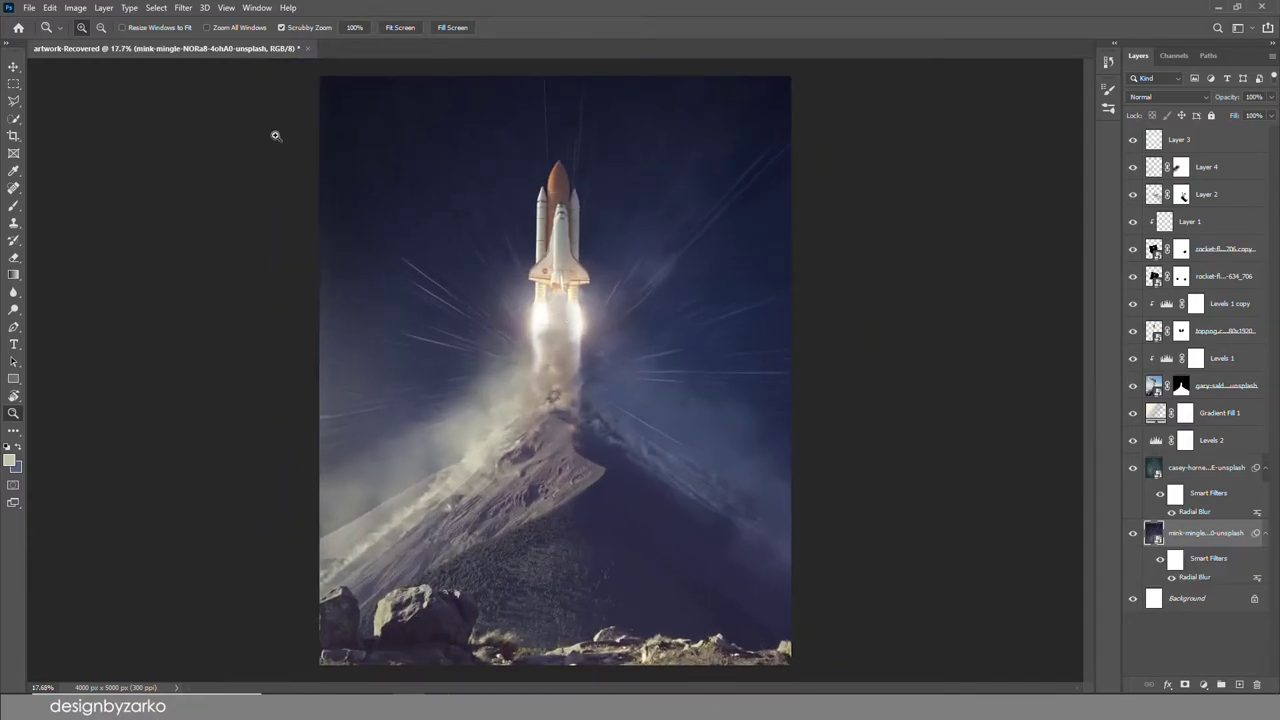
Apply Radial Blur to the starry-sky layer again.
{"action": "left_click", "coordinate": [183, 7]}
{"action": "left_click", "coordinate": [380, 251]}
{"action": "left_click", "coordinate": [675, 205]}
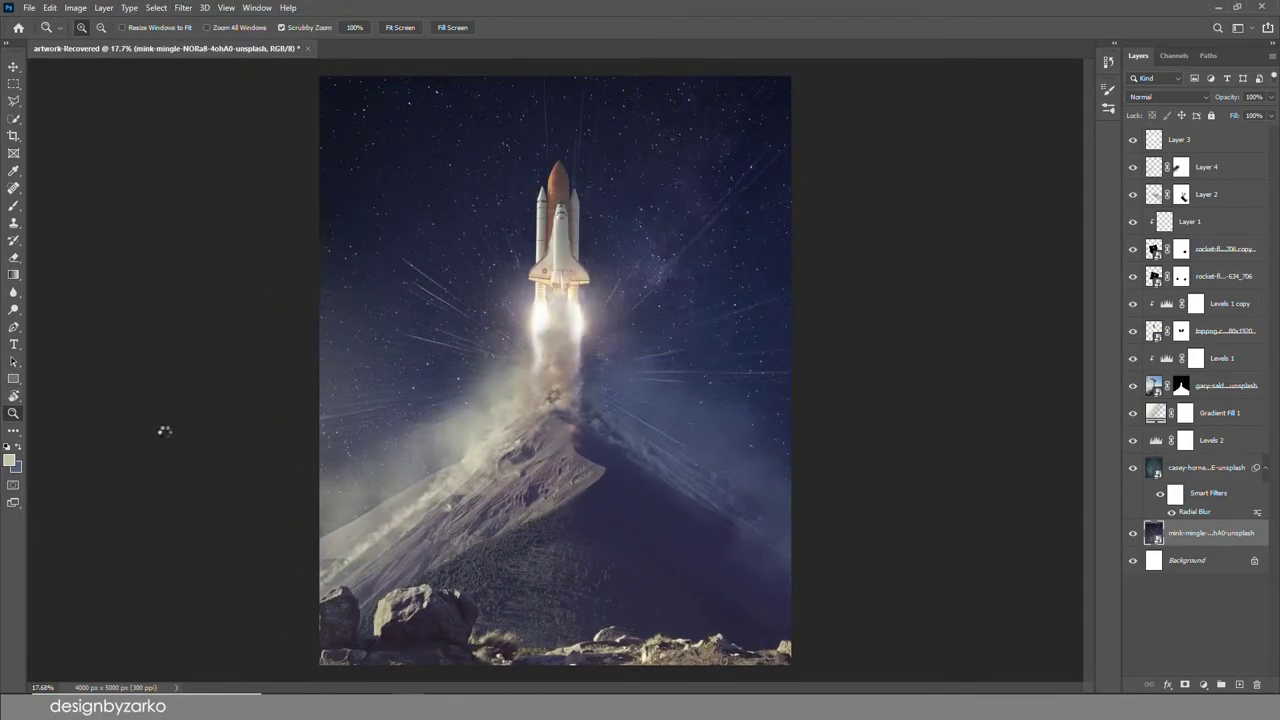
{"action": "left_click_drag", "start_coordinate": [651, 334], "coordinate": [563, 302]}
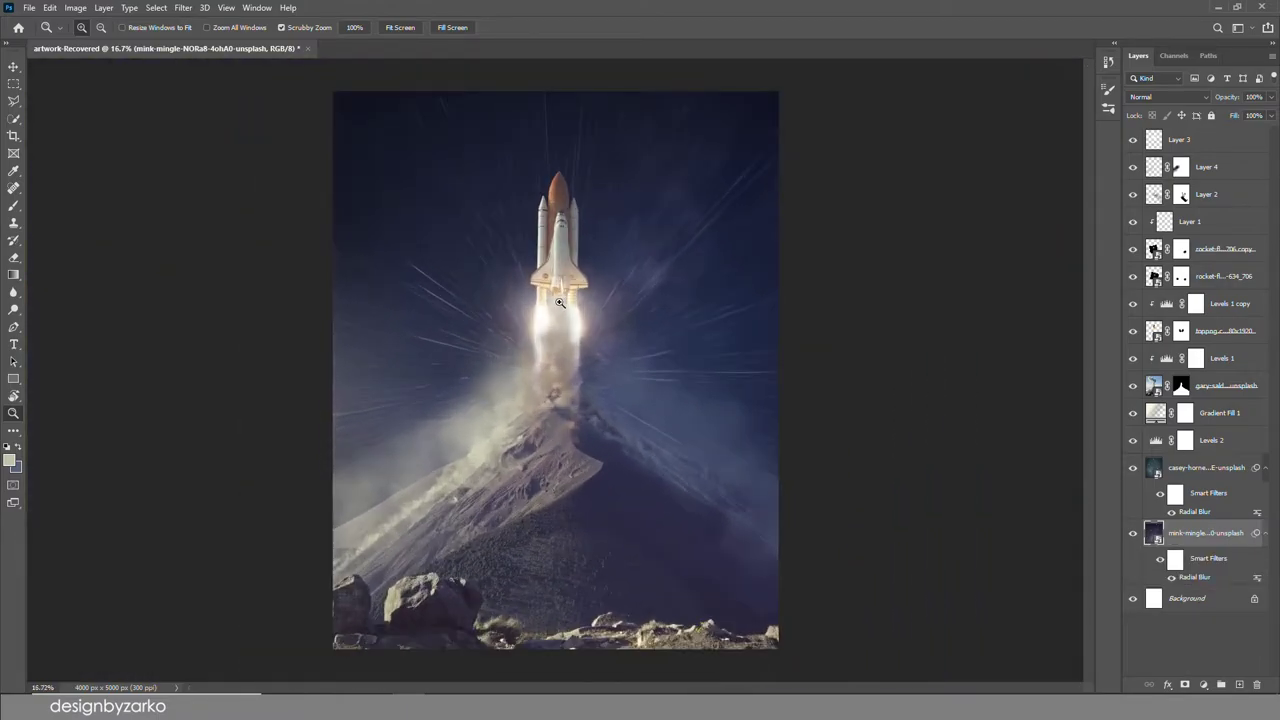
Apply the Radial Blur filter to the volcano photo layer.
{"action": "left_click", "coordinate": [1156, 386]}
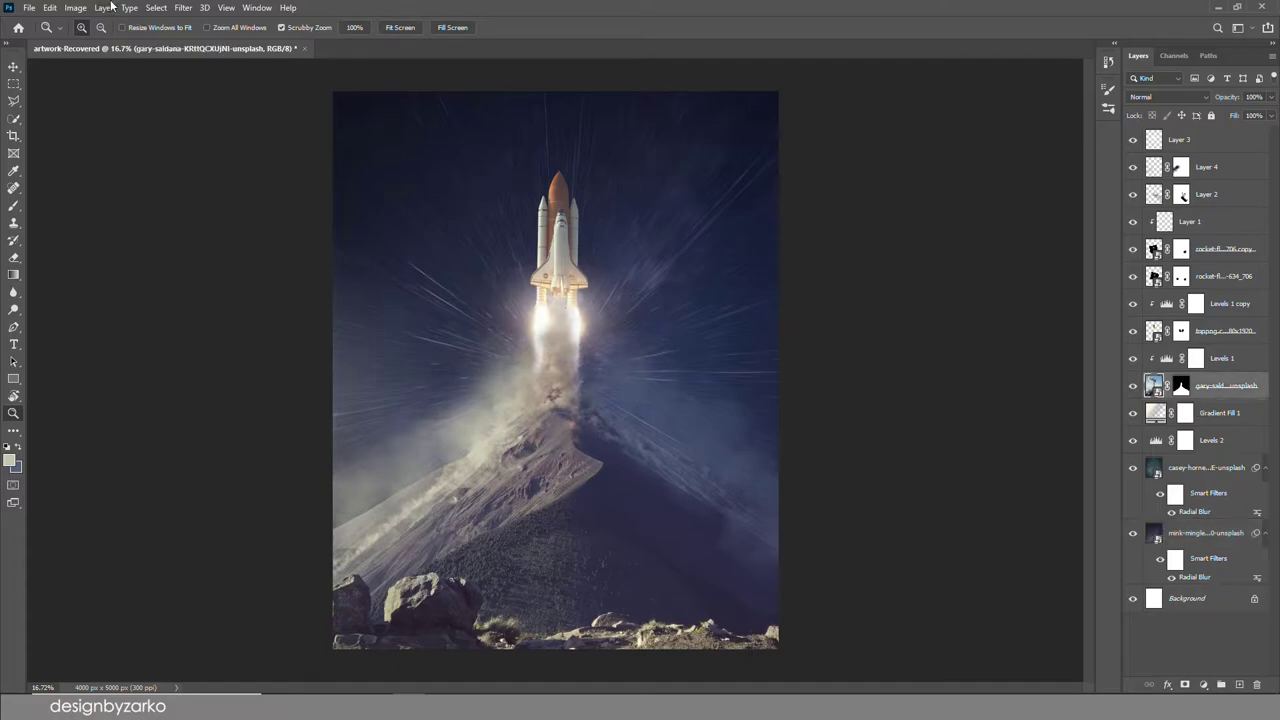
{"action": "left_click", "coordinate": [199, 6]}
{"action": "left_click", "coordinate": [199, 22]}
{"action": "left_click", "coordinate": [680, 205]}
Paint black with a soft round brush at 100% opacity on the volcano's smart filter mask to remove the blur from the mountain and foreground rocks.
{"action": "left_click", "coordinate": [1181, 385]}
{"action": "key", "text": "d"}
{"action": "key", "text": "b"}
{"action": "left_click", "coordinate": [84, 27]}
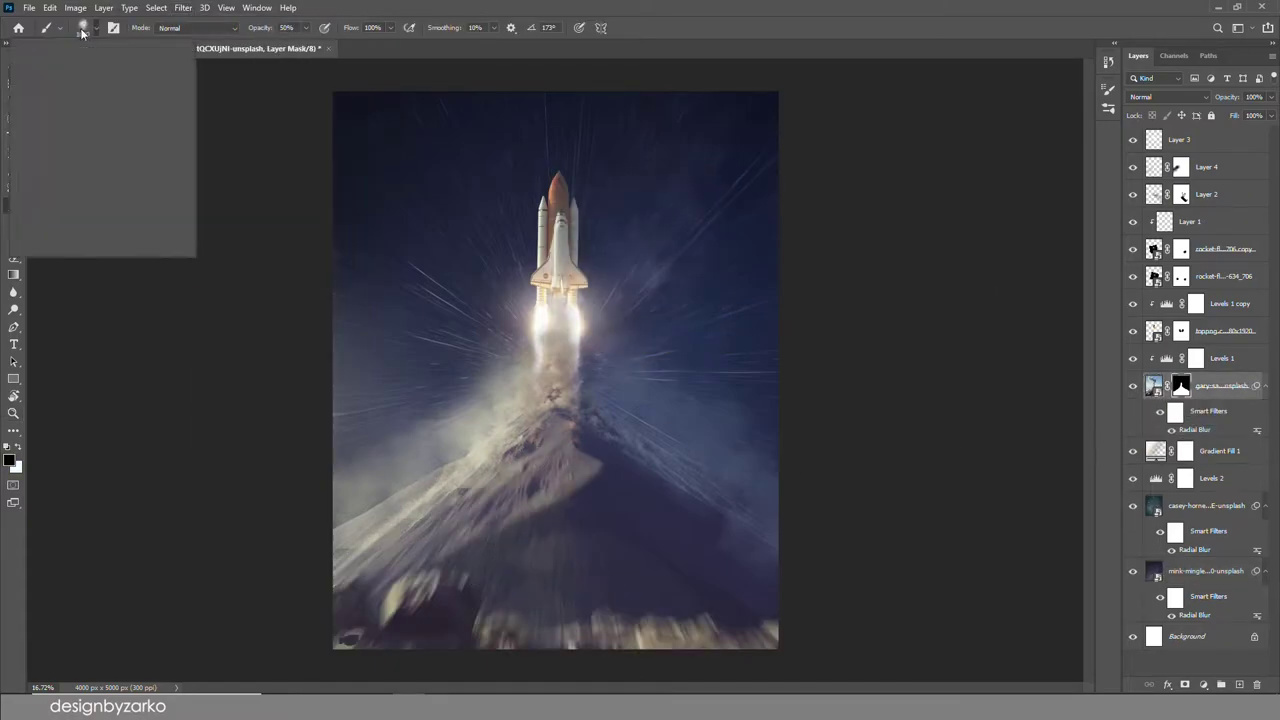
{"action": "left_click_drag", "start_coordinate": [162, 198], "coordinate": [162, 160]}
{"action": "left_click", "coordinate": [28, 157]}
{"action": "double_click", "coordinate": [94, 174]}
{"action": "mouse_move", "coordinate": [543, 466]}
{"action": "left_mouse_down"}
{"action": "mouse_move", "coordinate": [562, 493]}
{"action": "mouse_move", "coordinate": [570, 443]}
{"action": "mouse_move", "coordinate": [663, 518]}
{"action": "left_mouse_up"}
{"action": "key", "text": "ctrl+z"}
{"action": "left_click", "coordinate": [1175, 413]}
{"action": "mouse_move", "coordinate": [583, 446]}
{"action": "left_mouse_down"}
{"action": "mouse_move", "coordinate": [552, 643]}
{"action": "mouse_move", "coordinate": [647, 561]}
{"action": "mouse_move", "coordinate": [579, 454]}
{"action": "mouse_move", "coordinate": [675, 449]}
{"action": "left_mouse_up"}
{"action": "key", "text": "0"}
{"action": "mouse_move", "coordinate": [440, 510]}
{"action": "left_mouse_down"}
{"action": "mouse_move", "coordinate": [428, 640]}
{"action": "mouse_move", "coordinate": [640, 457]}
{"action": "mouse_move", "coordinate": [787, 495]}
{"action": "left_mouse_up"}
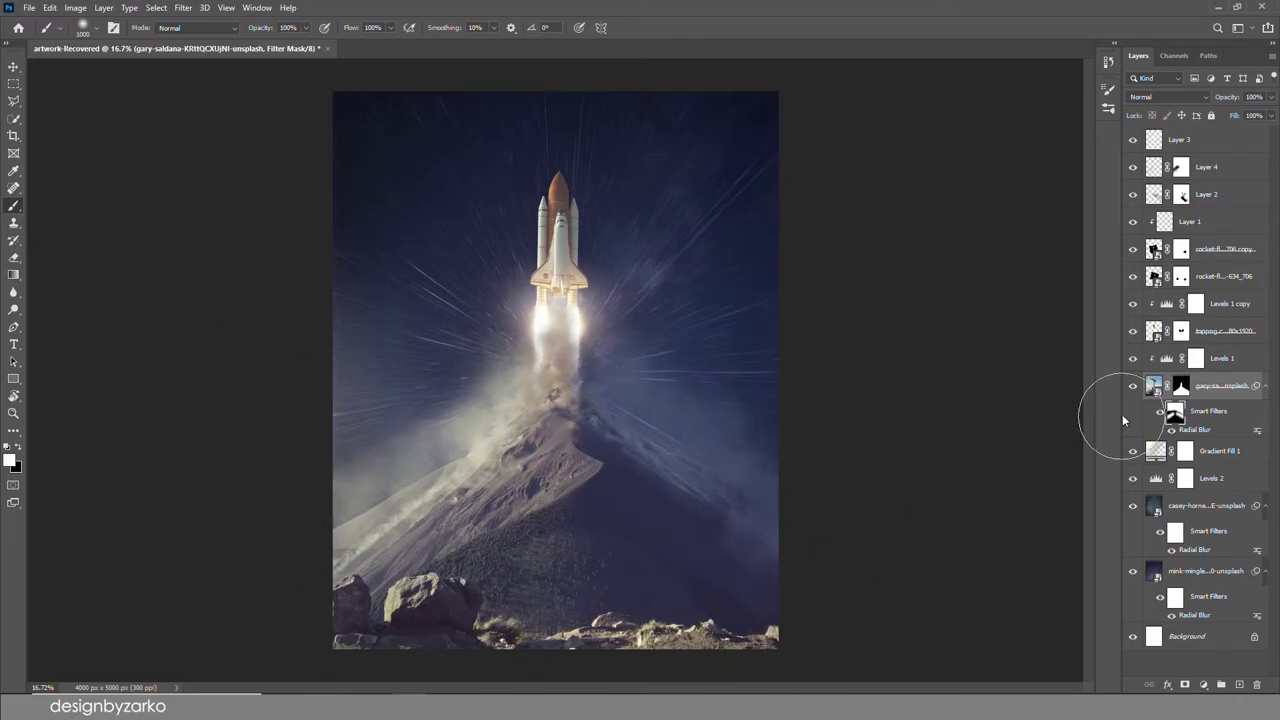
Hide the hard edge along the volcano's left slope by painting black on its layer mask with a smaller soft brush.
{"action": "left_click", "coordinate": [1181, 386]}
{"action": "key", "text": "z"}
{"action": "left_click_drag", "start_coordinate": [334, 522], "coordinate": [375, 500]}
{"action": "key", "text": "bracketleft"}
{"action": "key", "text": "bracketleft"}
{"action": "key", "text": "bracketleft"}
{"action": "key", "text": "bracketleft"}
{"action": "key", "text": "bracketleft"}
{"action": "key", "text": "bracketleft"}
{"action": "key", "text": "bracketleft"}
{"action": "key", "text": "bracketleft"}
{"action": "key", "text": "x"}
{"action": "key", "text": "bracketright"}
{"action": "left_click_drag", "start_coordinate": [660, 349], "coordinate": [385, 520]}
{"action": "key", "text": "z"}
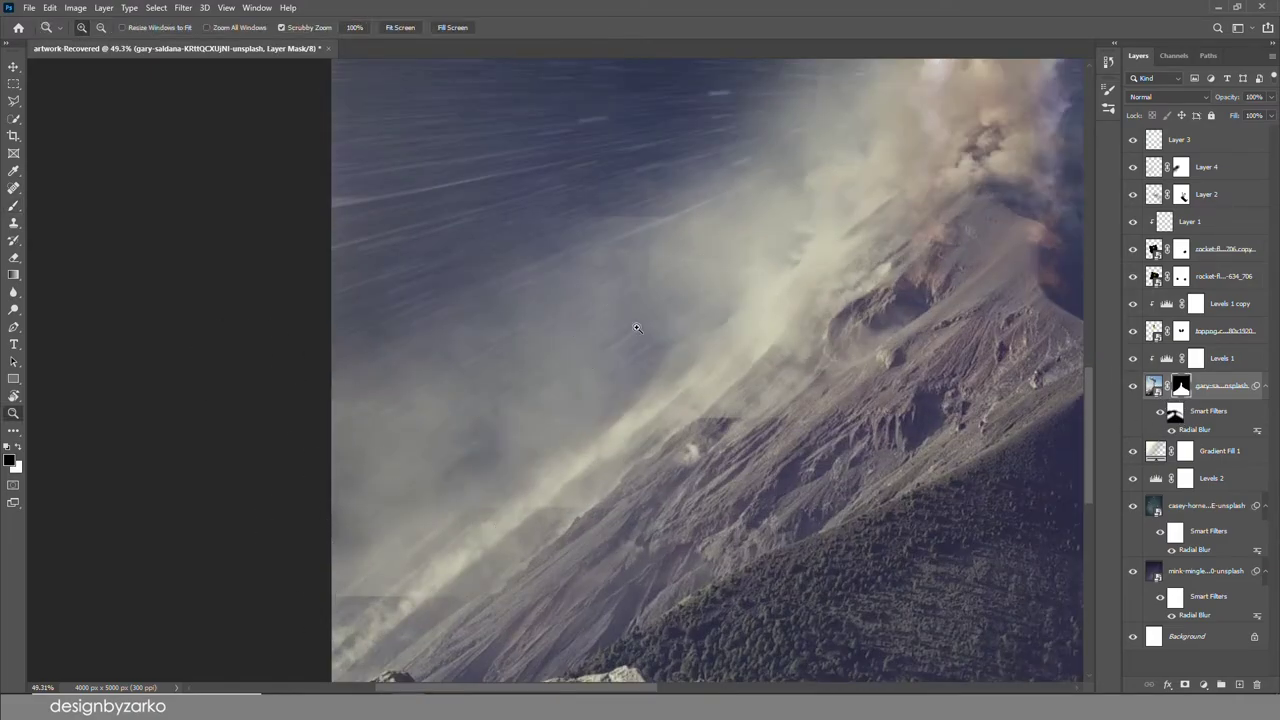
{"action": "key", "text": "b"}
{"action": "left_click", "coordinate": [743, 296]}
{"action": "key", "text": "z"}
{"action": "left_click_drag", "start_coordinate": [597, 280], "coordinate": [552, 262]}
{"action": "left_click_drag", "start_coordinate": [656, 185], "coordinate": [578, 225]}
Check the effect of Layer 3 and Gradient Fill 1, and set Gradient Fill 1's blend mode to Overlay.
{"action": "left_click", "coordinate": [1179, 141]}
{"action": "left_click", "coordinate": [1133, 141]}
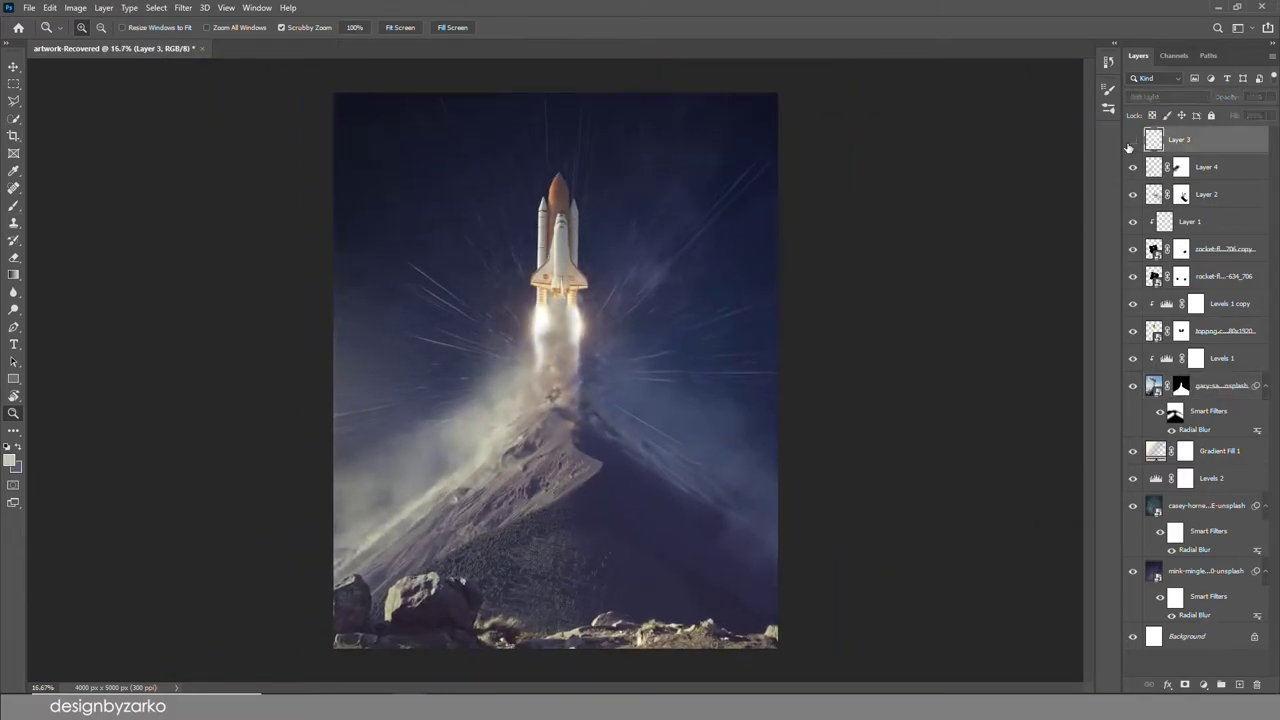
{"action": "left_click", "coordinate": [1133, 141]}
{"action": "left_click", "coordinate": [1133, 451]}
{"action": "left_click", "coordinate": [1133, 451]}
{"action": "left_click", "coordinate": [1205, 451]}
{"action": "left_click", "coordinate": [1165, 97]}
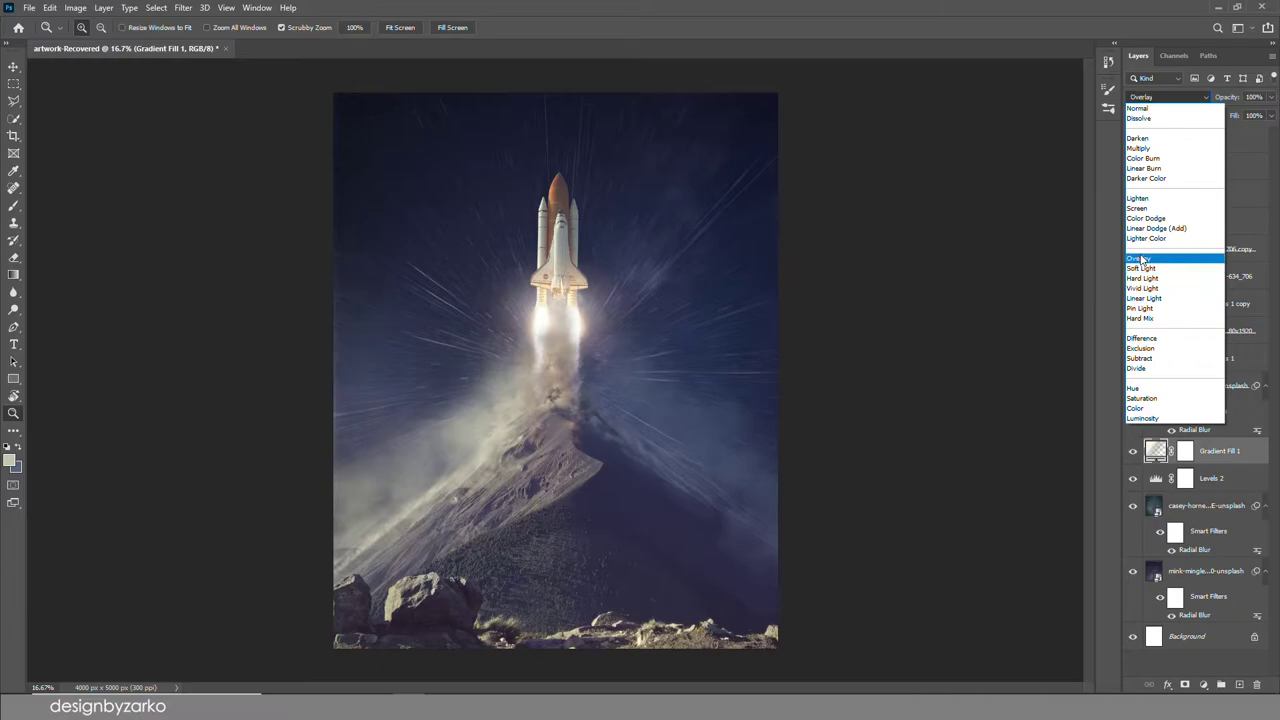
{"action": "left_click", "coordinate": [1165, 257]}
Set the radial gradient fill's scale to 200% and reposition it over the sky left of the shuttle.
{"action": "double_click", "coordinate": [1155, 451]}
{"action": "type", "text": "200"}
{"action": "left_click", "coordinate": [434, 363]}
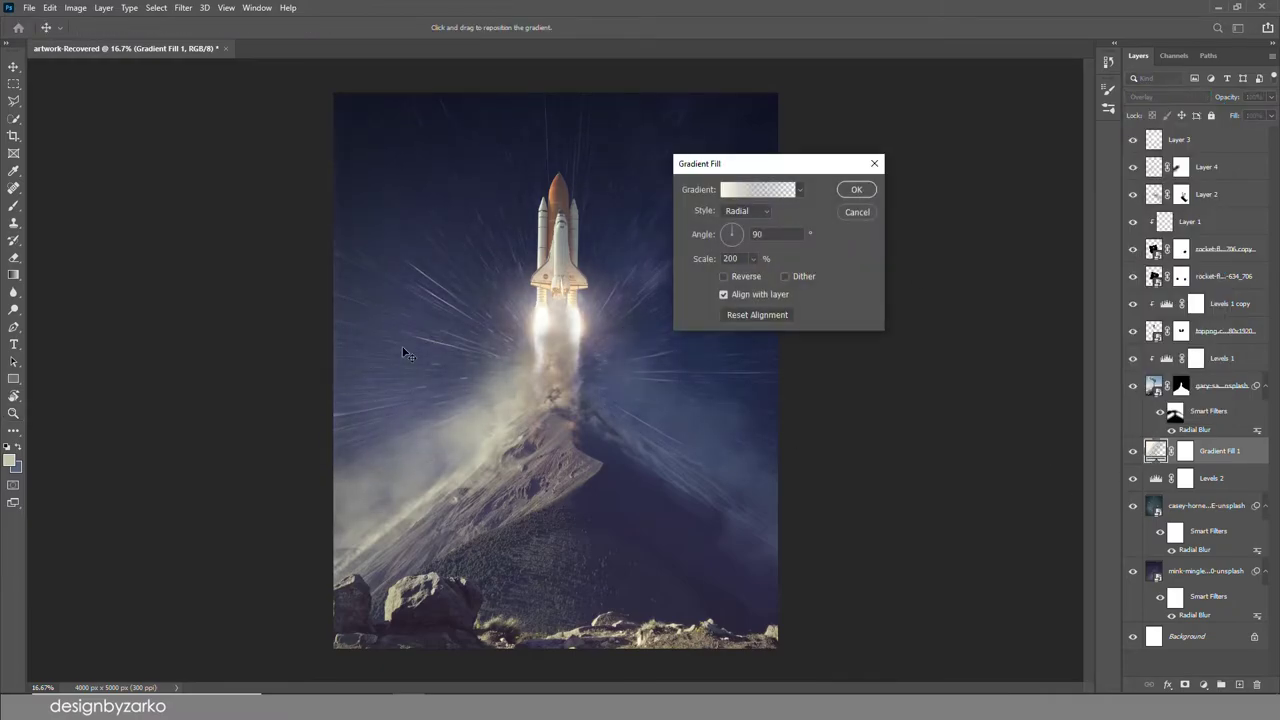
{"action": "left_click", "coordinate": [856, 189]}
Accept the gradient fill, add a new empty layer above Gradient Fill 1, and ready the Brush tool with black as foreground colour.
{"action": "left_click", "coordinate": [1239, 685]}
{"action": "key", "text": "b"}
{"action": "key", "text": "d"}
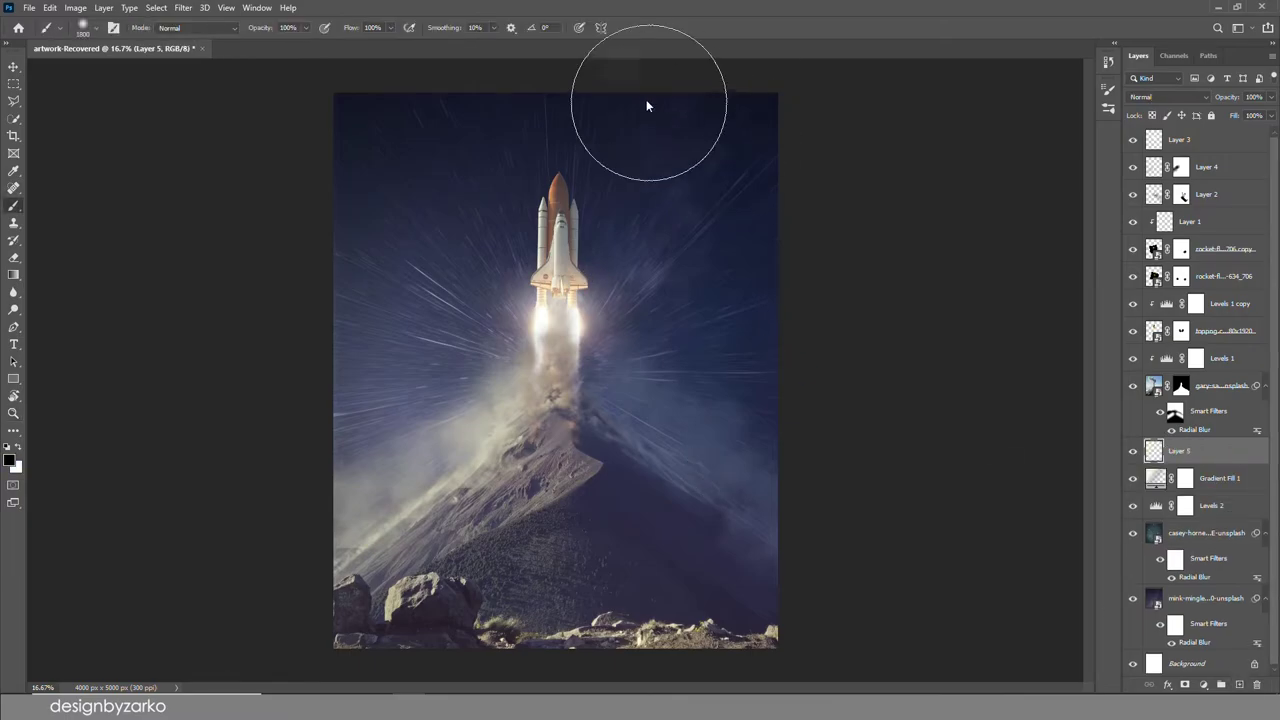
{"action": "left_click", "coordinate": [643, 84]}
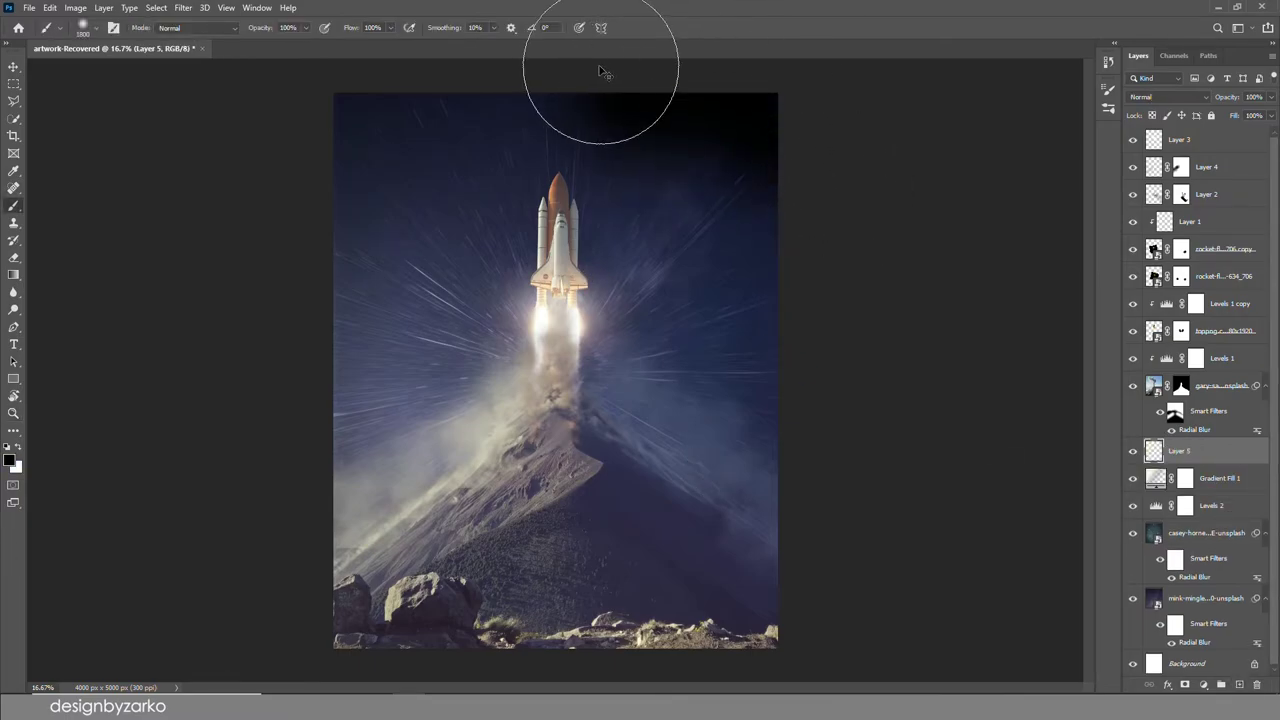
{"action": "left_click_drag", "start_coordinate": [598, 57], "coordinate": [615, 62]}
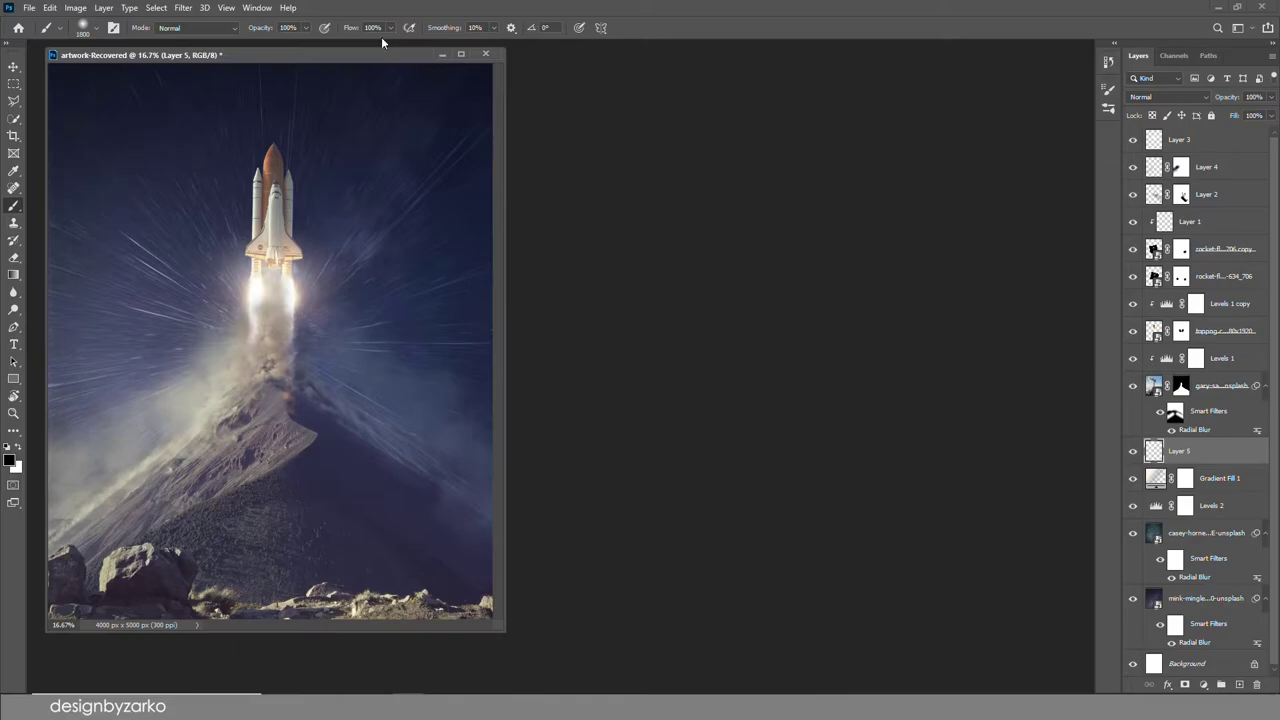
{"action": "left_click_drag", "start_coordinate": [374, 53], "coordinate": [346, 46]}
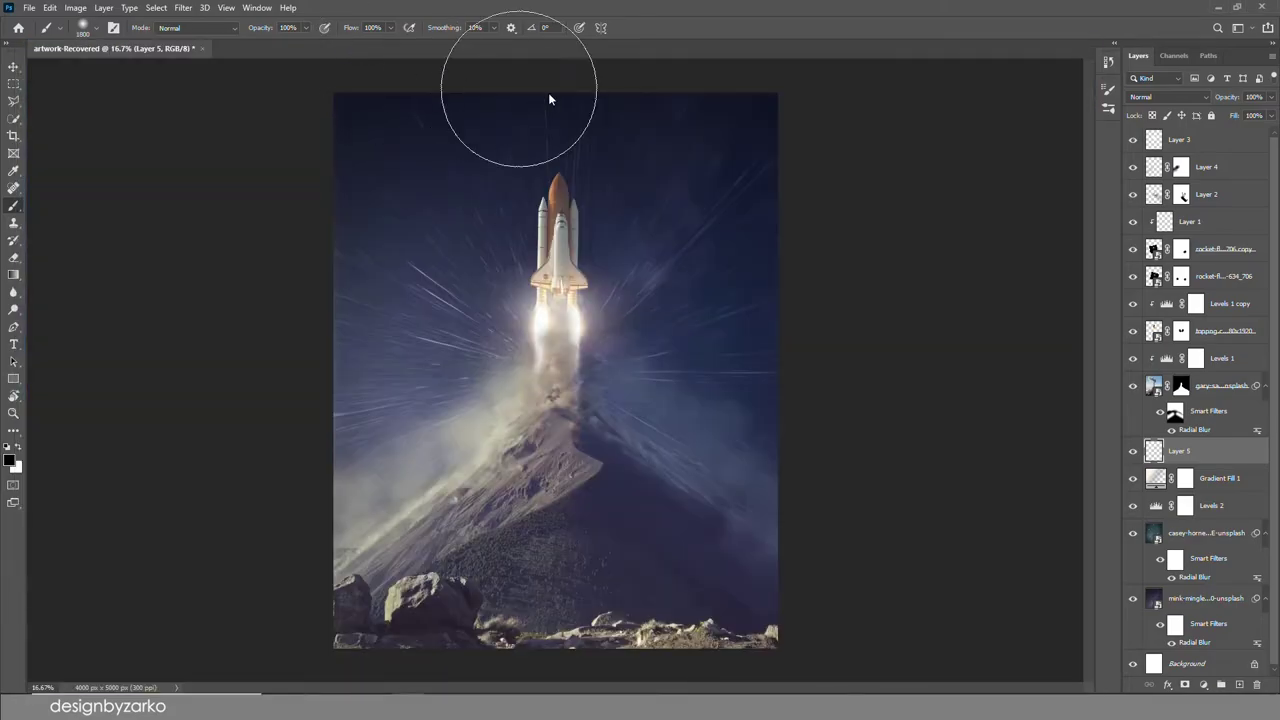
Paint soft black strokes down the image's right side and lower foreground on Layer 5, and move the layer to the top of the stack.
{"action": "mouse_move", "coordinate": [653, 82]}
{"action": "left_mouse_down"}
{"action": "mouse_move", "coordinate": [783, 117]}
{"action": "mouse_move", "coordinate": [815, 180]}
{"action": "mouse_move", "coordinate": [831, 336]}
{"action": "mouse_move", "coordinate": [831, 603]}
{"action": "mouse_move", "coordinate": [675, 698]}
{"action": "left_mouse_up"}
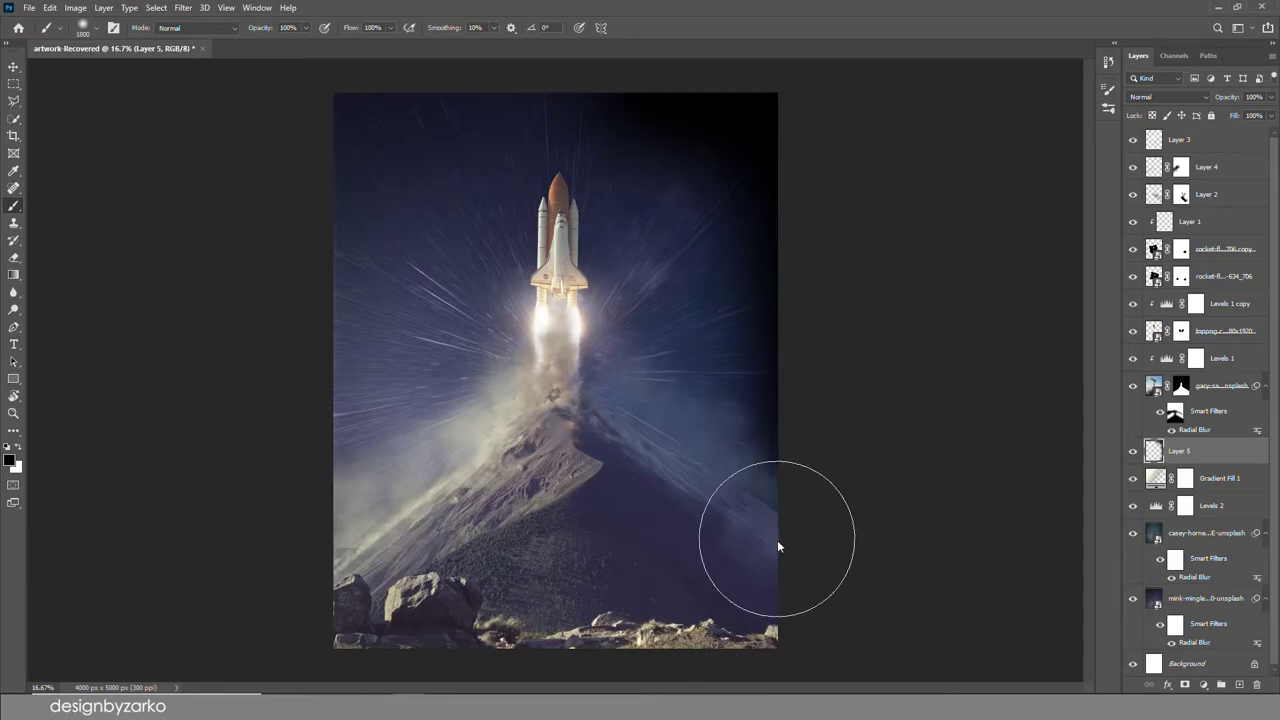
{"action": "left_click_drag", "start_coordinate": [1220, 303], "coordinate": [1193, 224]}
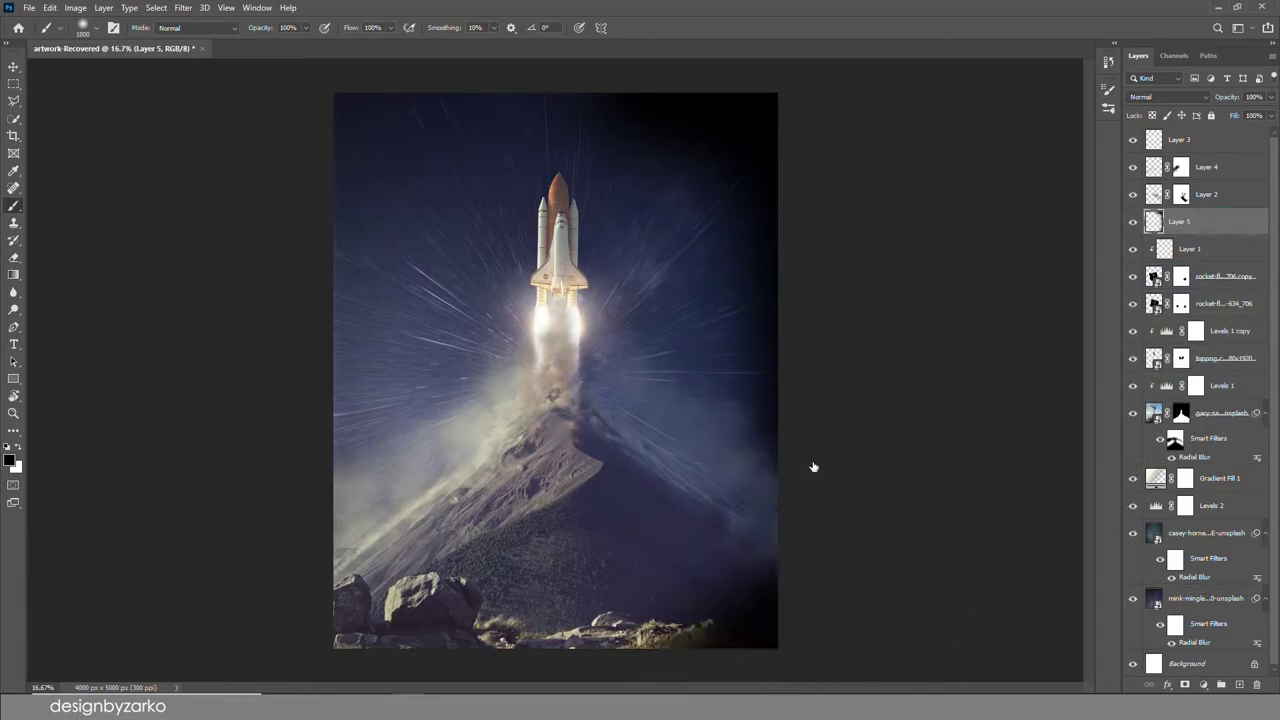
{"action": "mouse_move", "coordinate": [717, 287]}
{"action": "left_mouse_down"}
{"action": "mouse_move", "coordinate": [796, 281]}
{"action": "mouse_move", "coordinate": [657, 614]}
{"action": "mouse_move", "coordinate": [640, 700]}
{"action": "mouse_move", "coordinate": [530, 690]}
{"action": "left_mouse_up"}
{"action": "left_click_drag", "start_coordinate": [1195, 167], "coordinate": [1185, 133]}
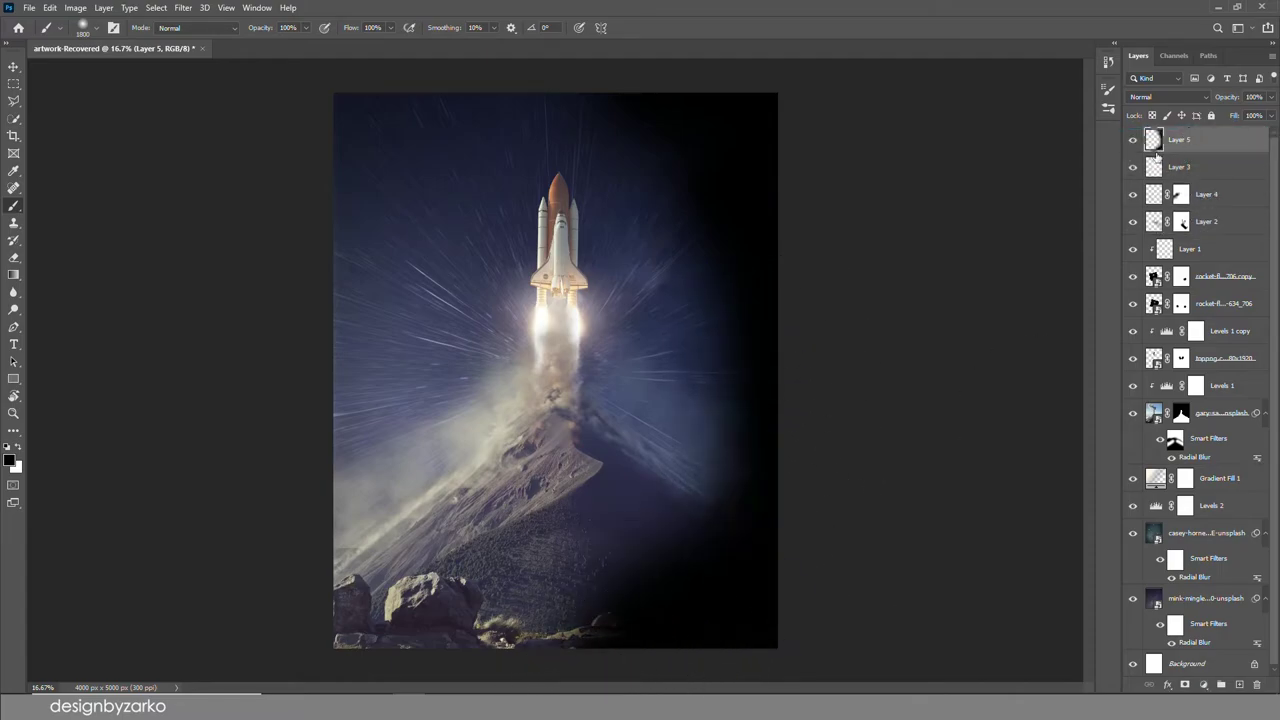
{"action": "left_click_drag", "start_coordinate": [600, 645], "coordinate": [450, 640]}
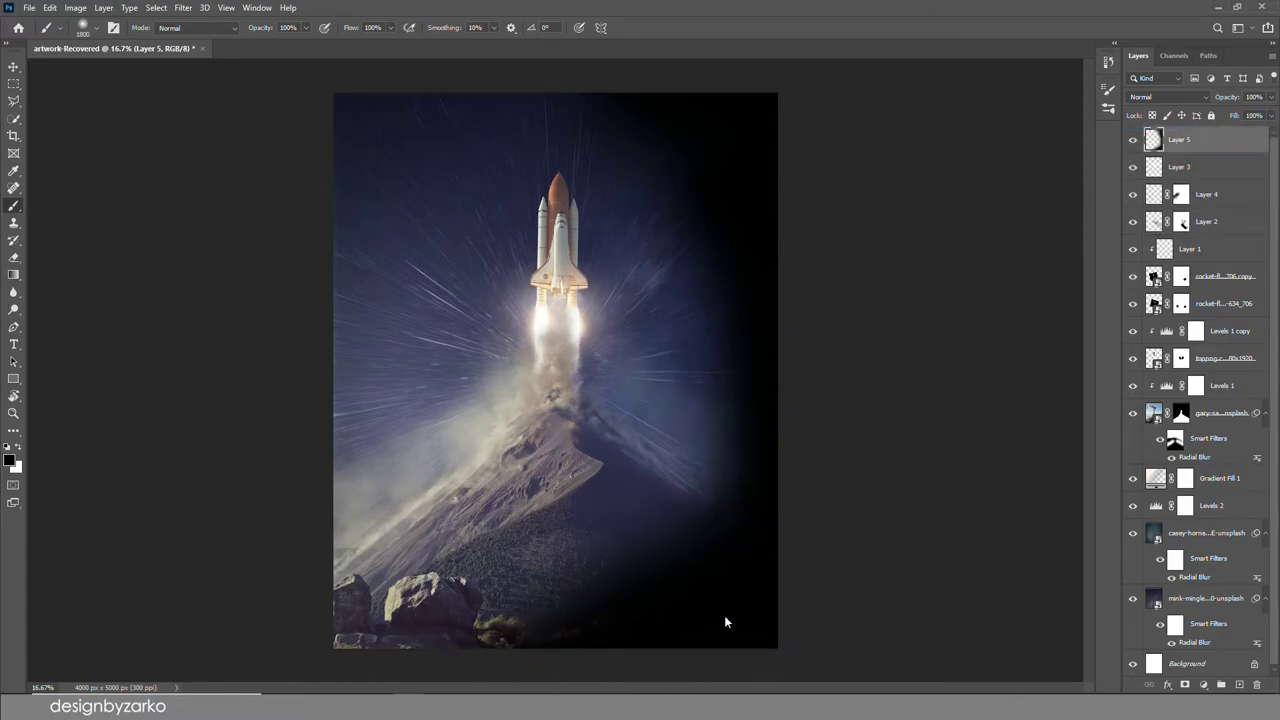
{"action": "left_click_drag", "start_coordinate": [800, 330], "coordinate": [740, 460]}
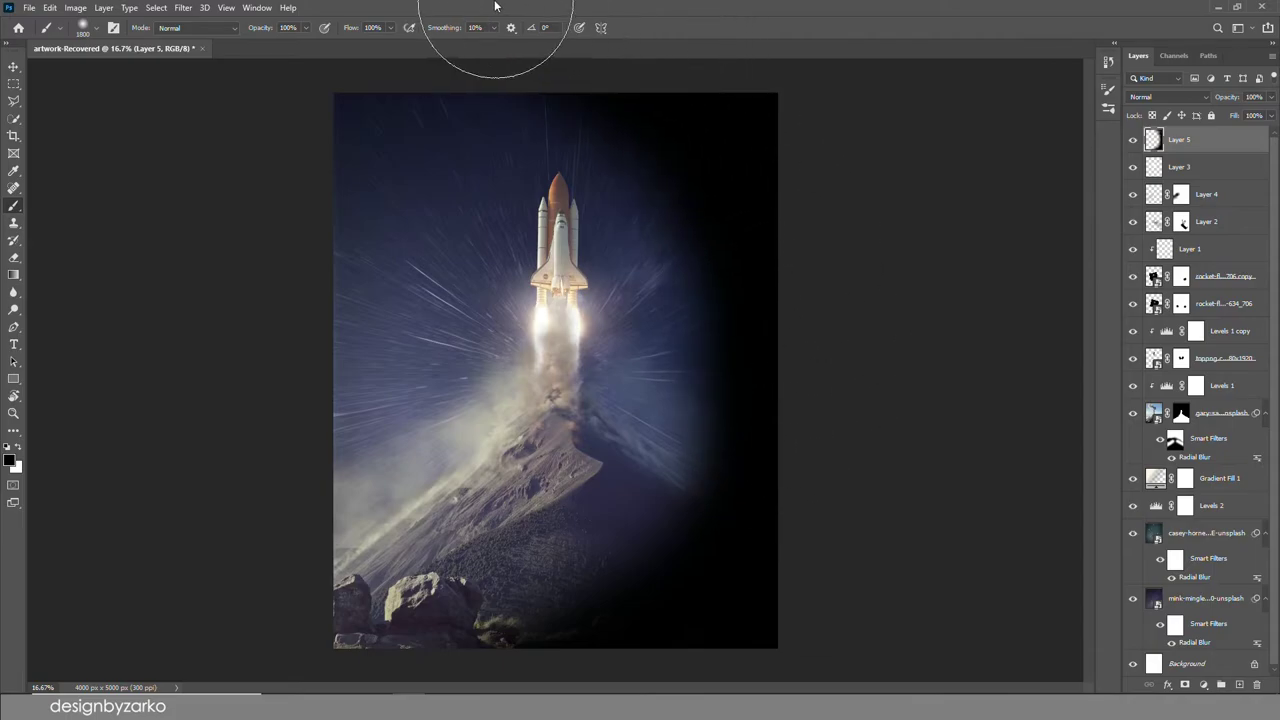
Reduce the opacity of Layer 5, the black shading layer, to 20%.
{"action": "type", "text": "20"}
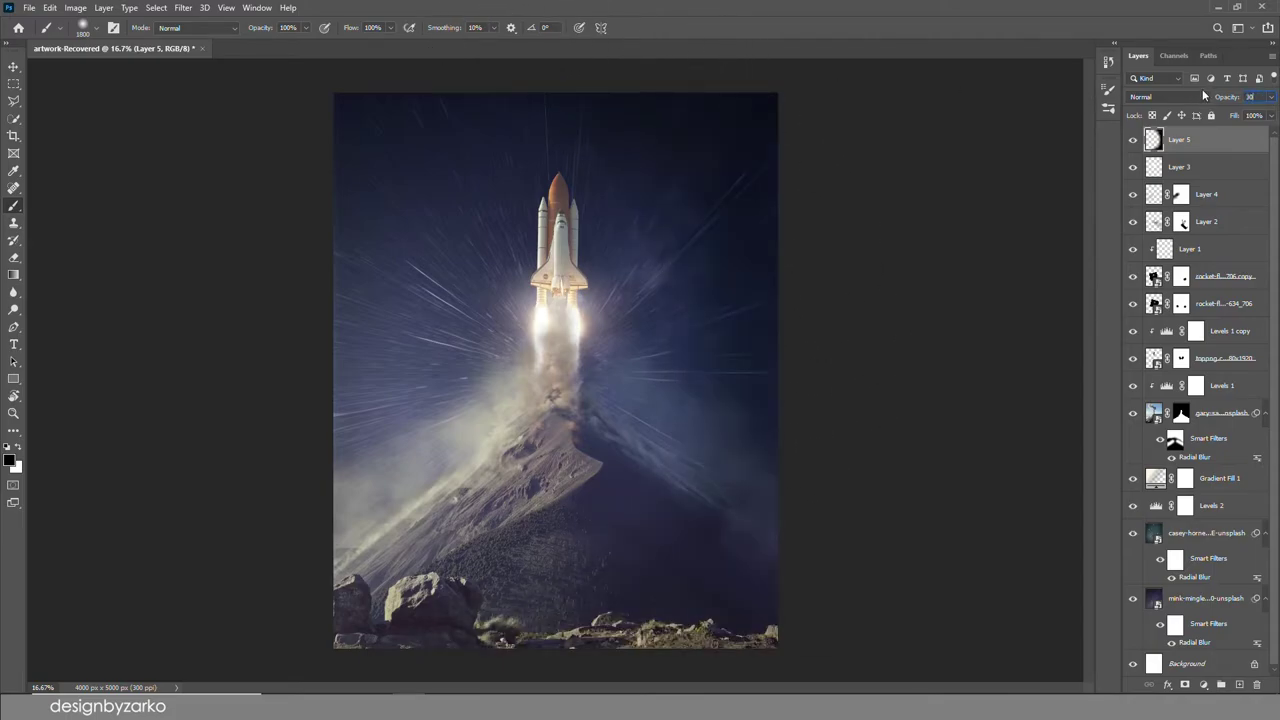
{"action": "key", "text": "Return"}
{"action": "key", "text": "z"}
{"action": "mouse_move", "coordinate": [641, 217]}
{"action": "left_mouse_down"}
{"action": "mouse_move", "coordinate": [652, 213]}
{"action": "mouse_move", "coordinate": [640, 216]}
{"action": "left_mouse_up"}
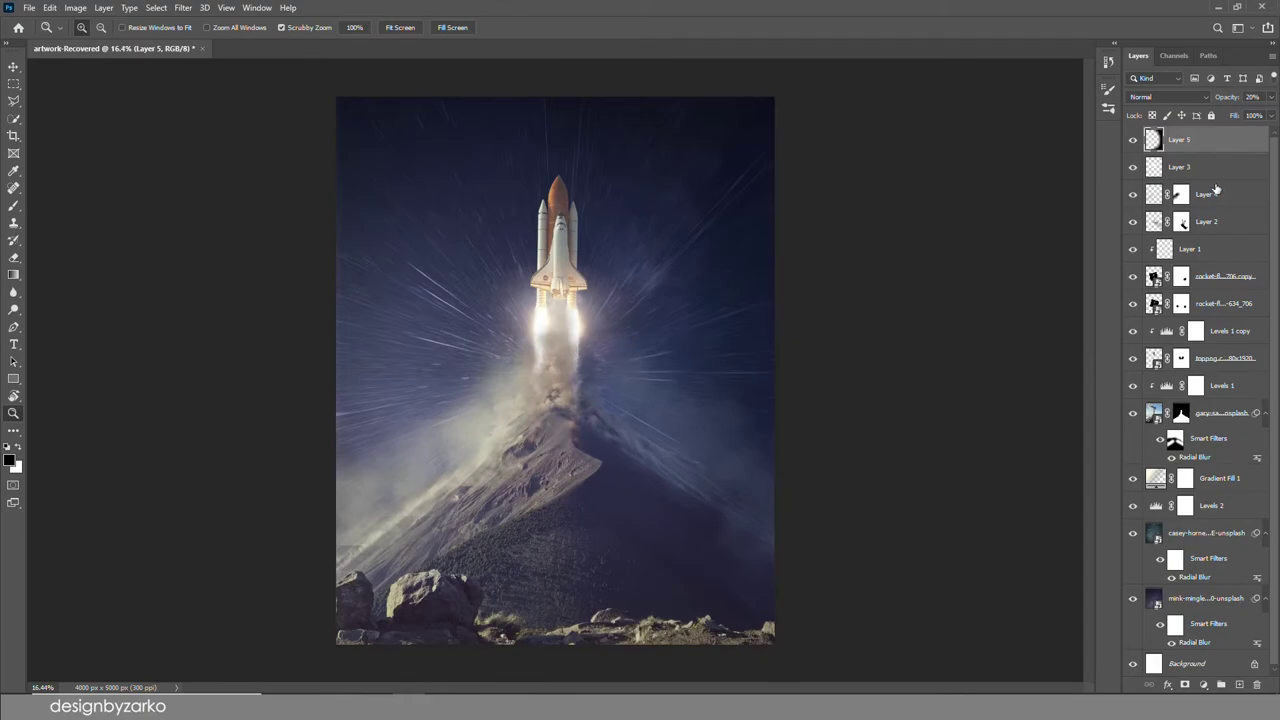
Stamp all visible layers into a new layer at the top of the stack and convert it to a smart object.
{"action": "key", "text": "ctrl+shift+alt+n"}
{"action": "right_click", "coordinate": [1204, 140]}
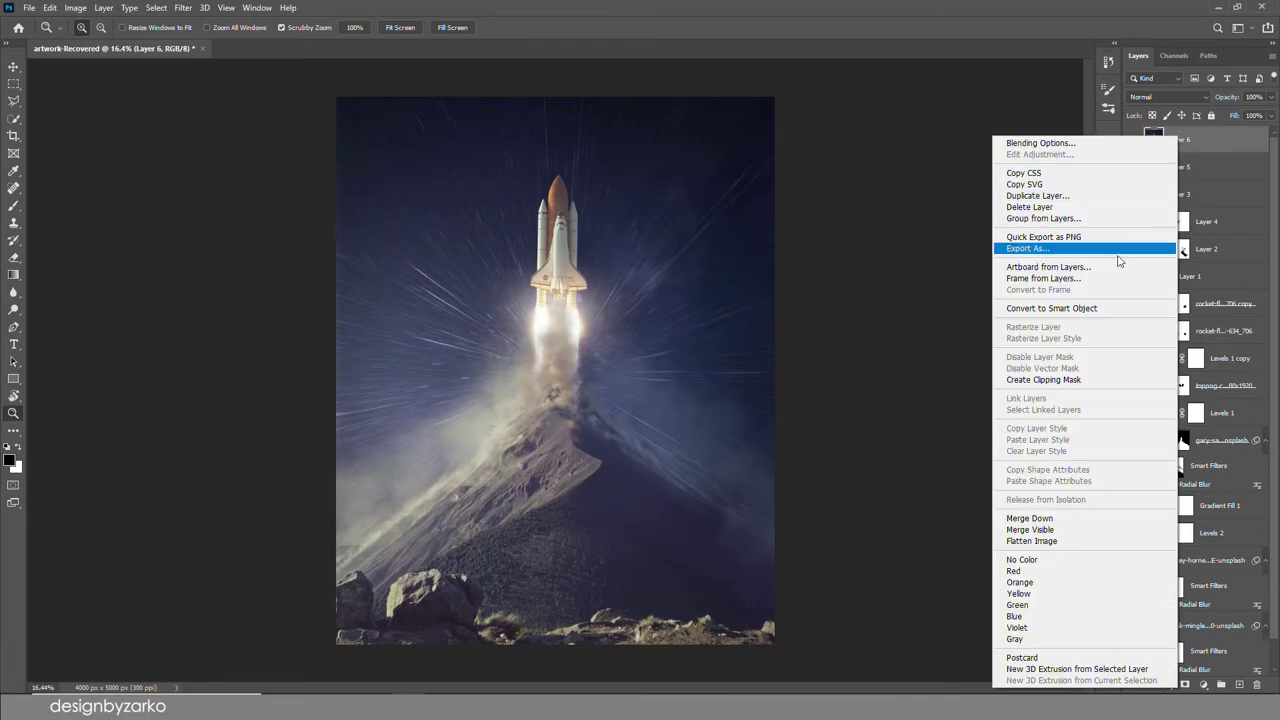
{"action": "left_click", "coordinate": [1070, 309]}
Open the Camera Raw Filter on the stamped layer and set Temperature +5, Tint -8, Exposure +0.10 and Contrast +38.
{"action": "left_click", "coordinate": [183, 8]}
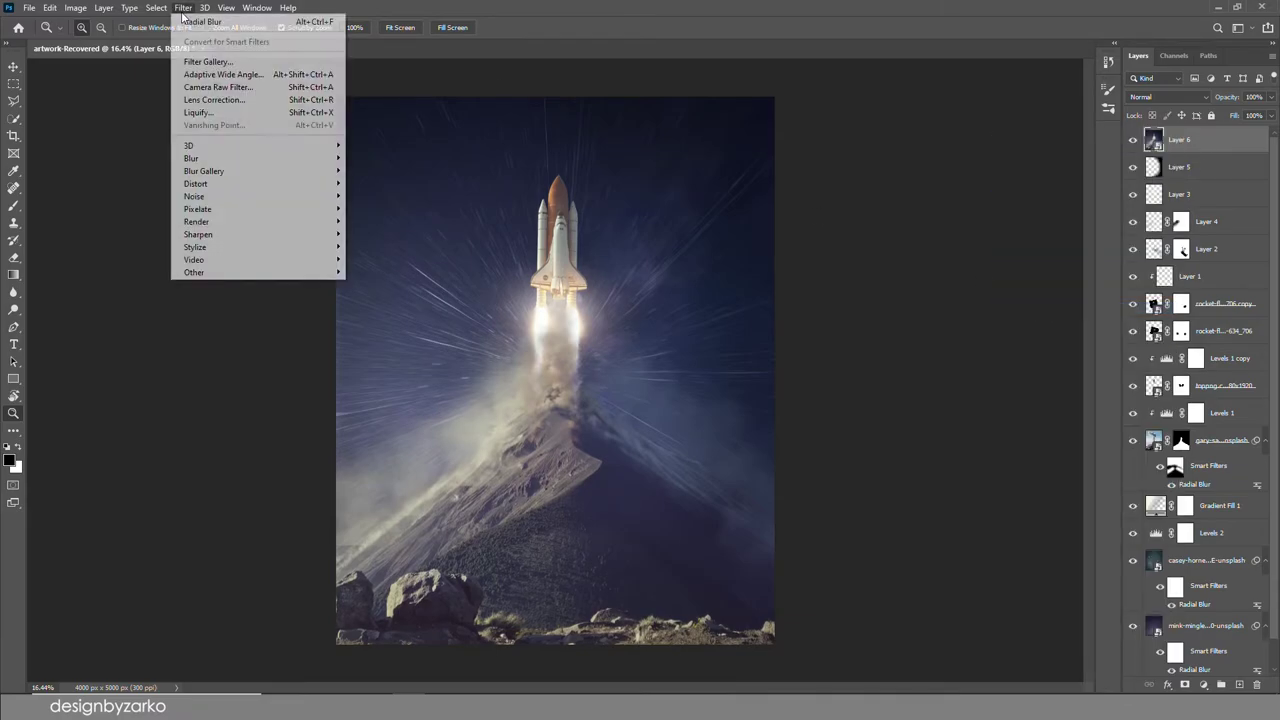
{"action": "left_click", "coordinate": [210, 88]}
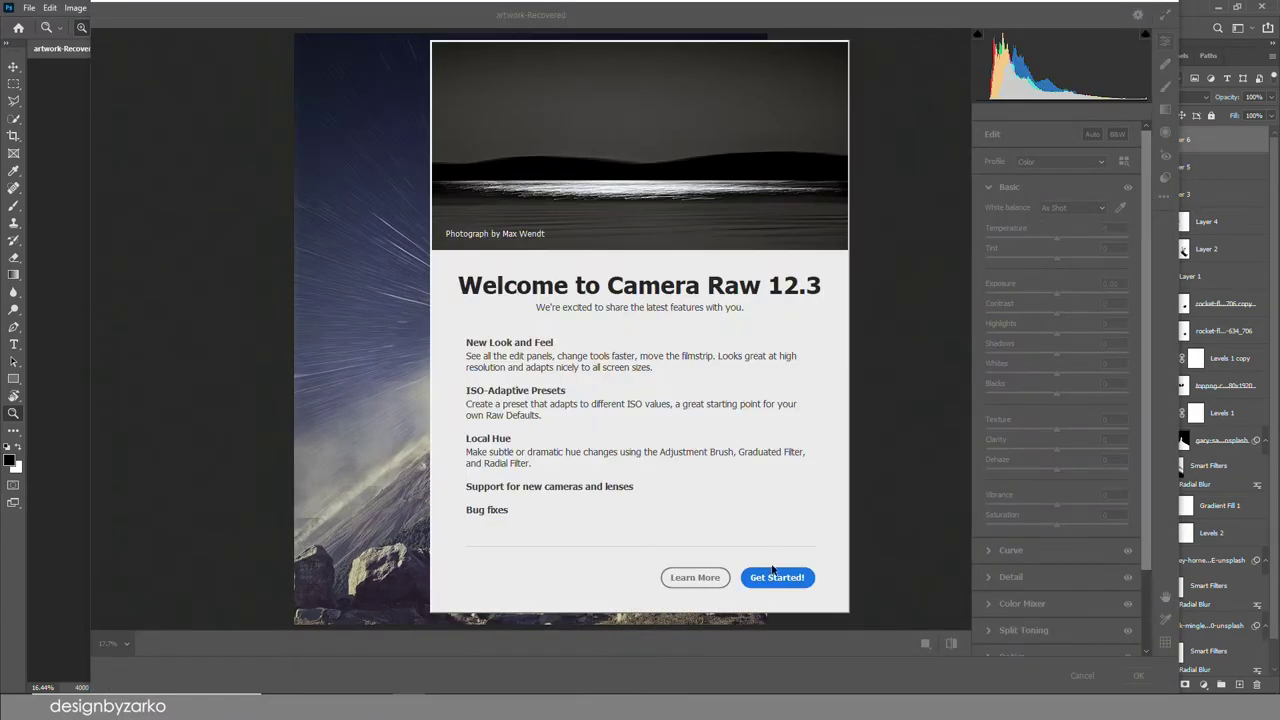
{"action": "left_click", "coordinate": [756, 580]}
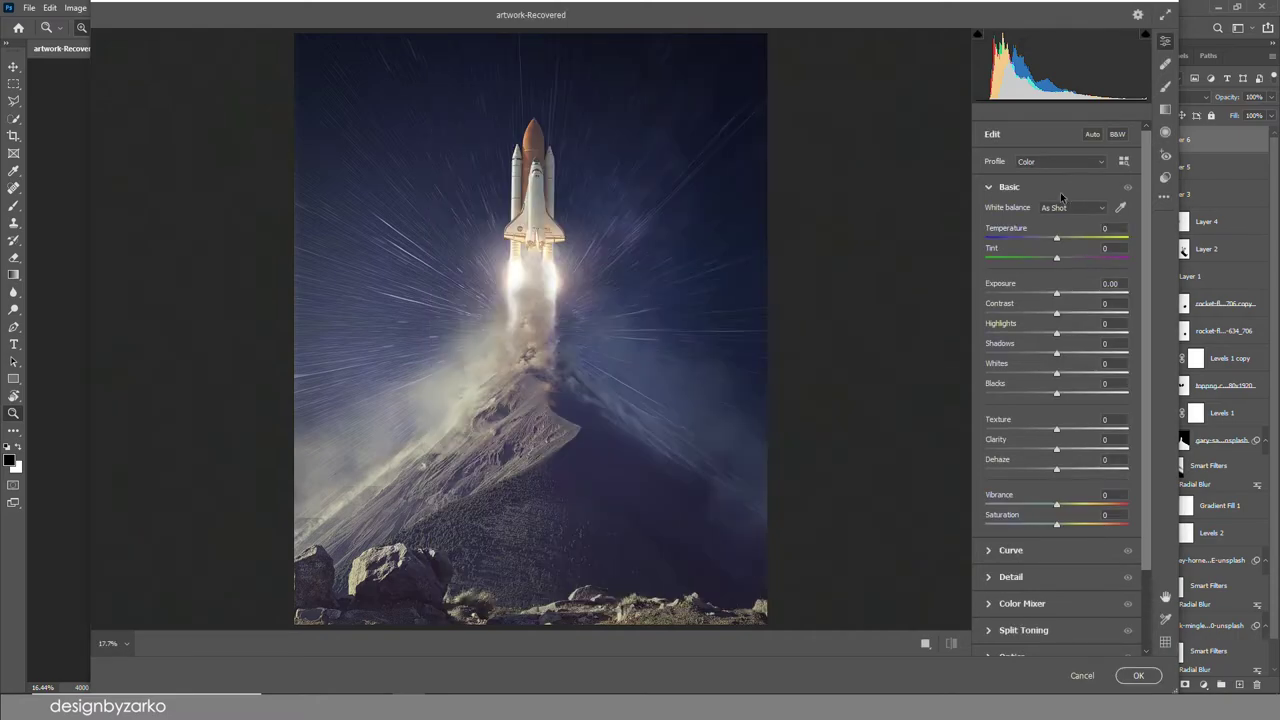
{"action": "left_click", "coordinate": [1059, 237]}
{"action": "left_click_drag", "start_coordinate": [1056, 242], "coordinate": [1057, 247]}
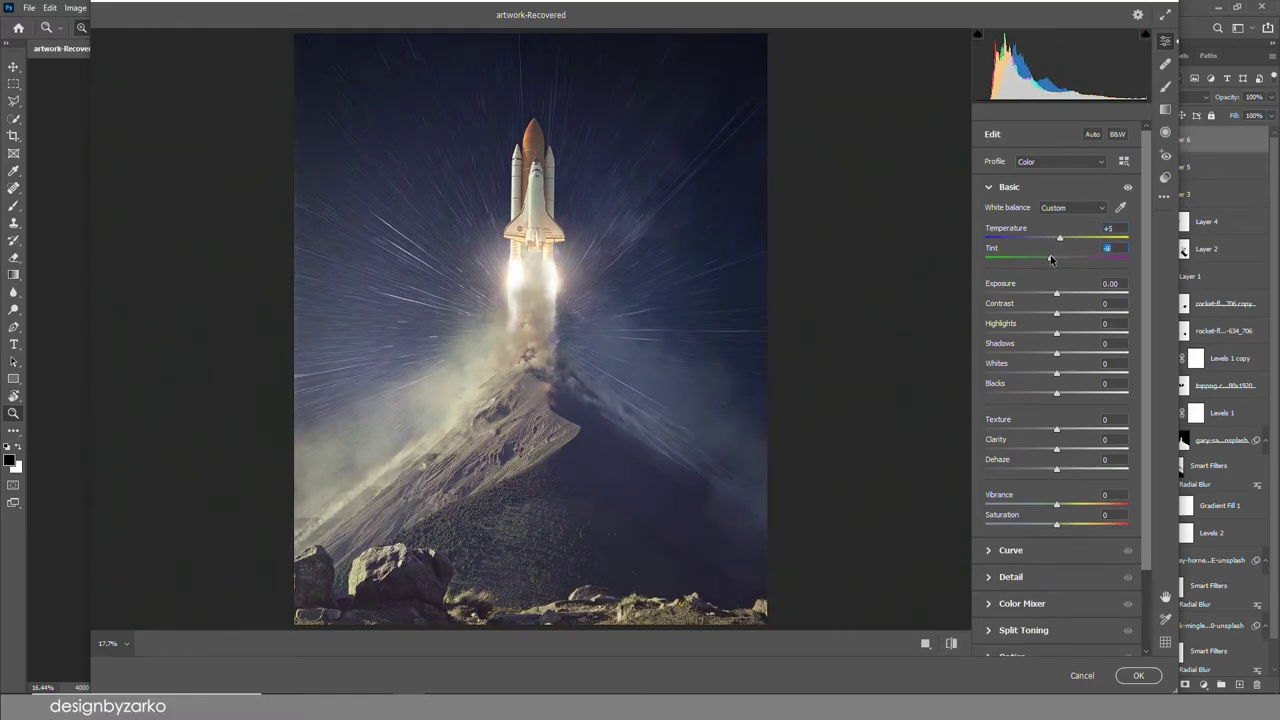
{"action": "left_click_drag", "start_coordinate": [1056, 294], "coordinate": [1087, 312]}
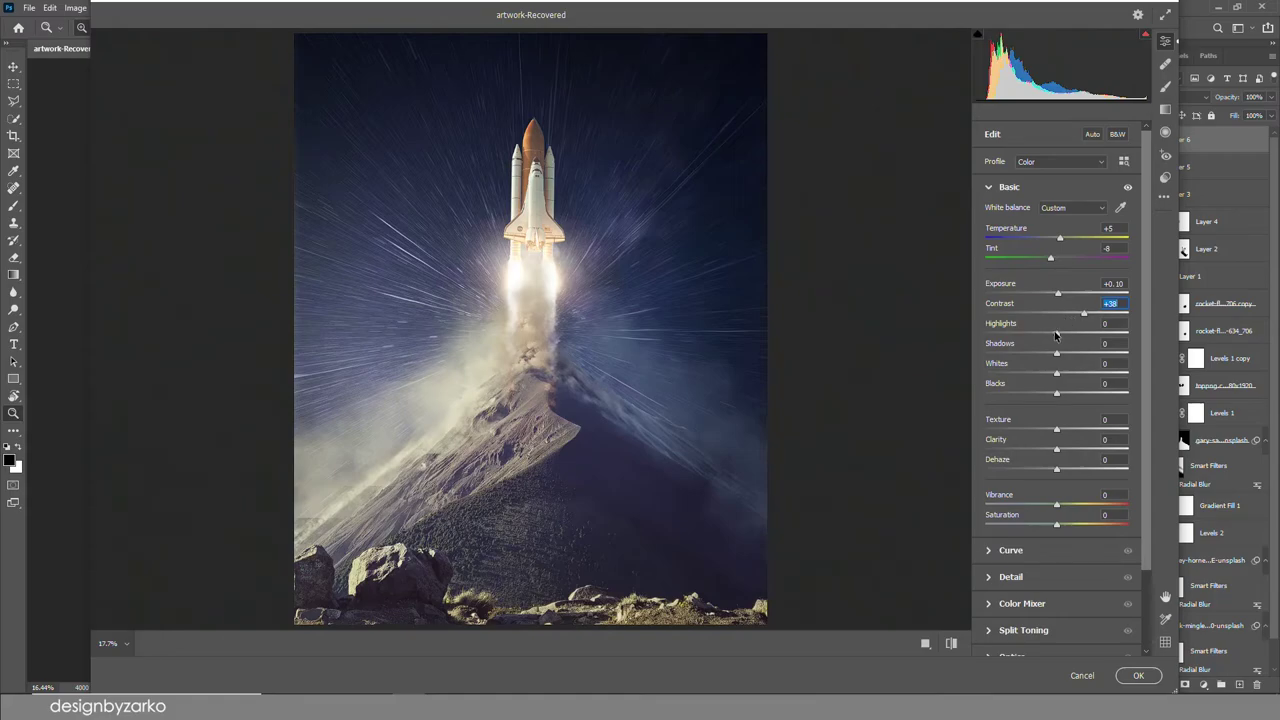
Set Highlights -6, Shadows +15, Whites -18, Blacks -11, Texture -2, Clarity +14 and Vibrance +15 in the basic adjustments.
{"action": "left_click_drag", "start_coordinate": [1052, 336], "coordinate": [1044, 375]}
{"action": "left_click_drag", "start_coordinate": [1057, 394], "coordinate": [1048, 395]}
{"action": "left_click_drag", "start_coordinate": [1057, 430], "coordinate": [1113, 437]}
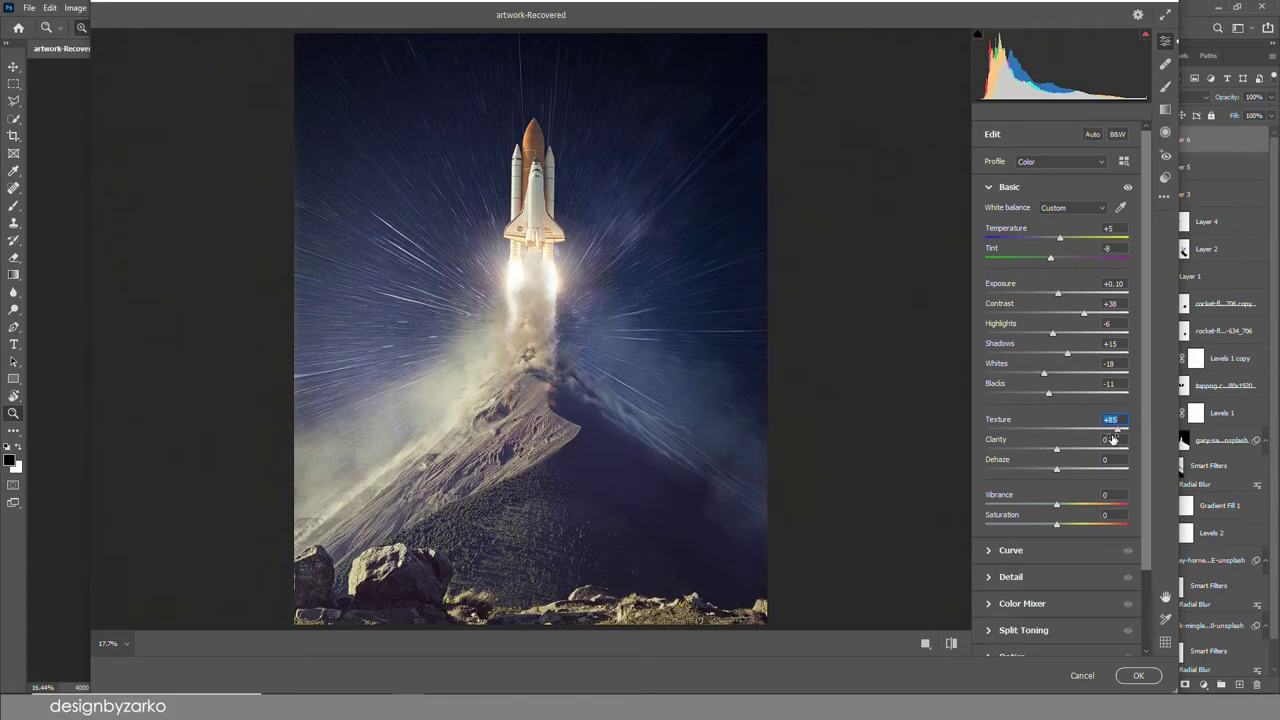
{"action": "left_click", "coordinate": [1065, 447]}
{"action": "left_click", "coordinate": [1068, 505]}
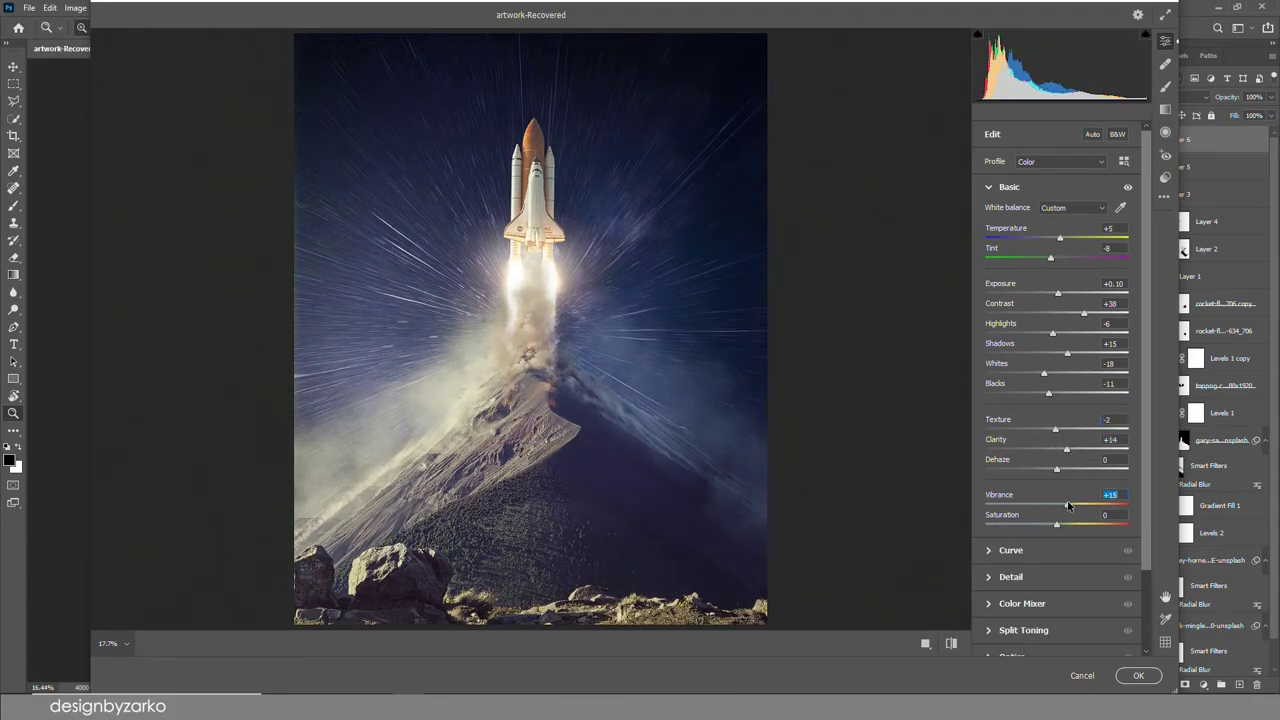
{"action": "left_click", "coordinate": [990, 187]}
Anchor the point curve with three points along the diagonal and raise its black point to an output of 12.
{"action": "left_click", "coordinate": [1010, 213]}
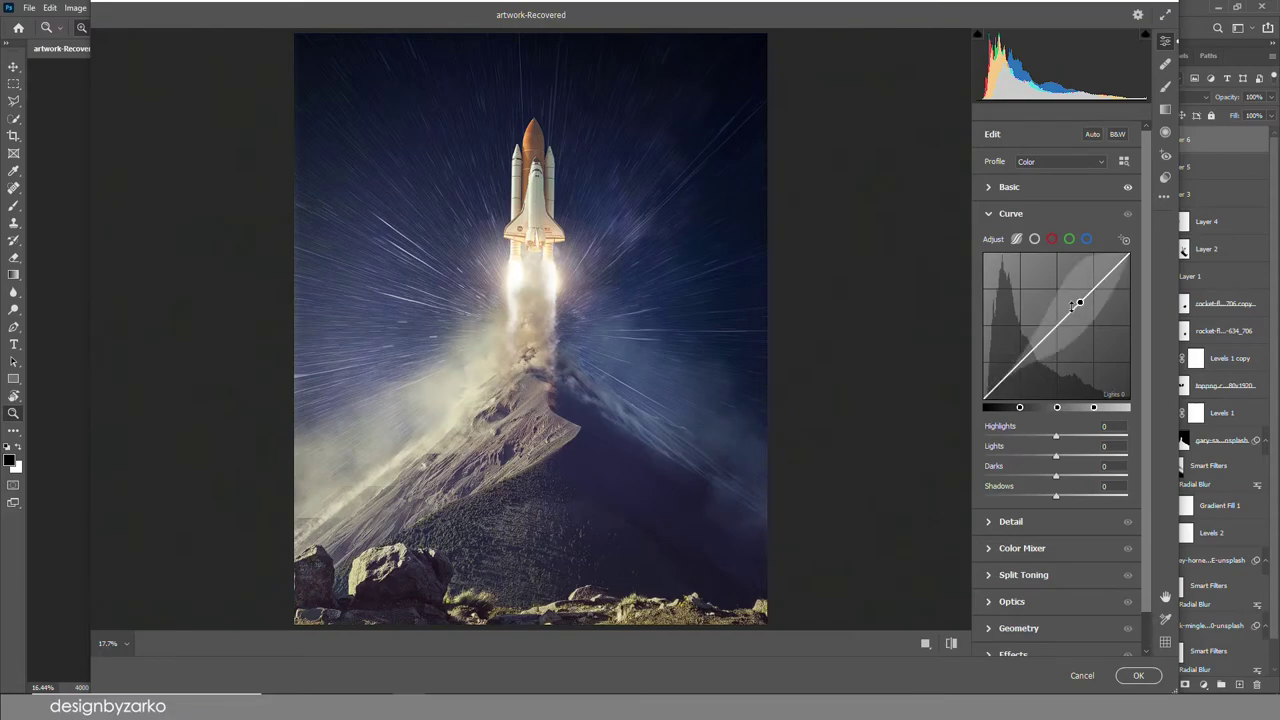
{"action": "left_click", "coordinate": [1034, 239]}
{"action": "left_click", "coordinate": [1020, 362]}
{"action": "left_click", "coordinate": [1057, 325]}
{"action": "left_click", "coordinate": [1094, 288]}
{"action": "left_click_drag", "start_coordinate": [984, 399], "coordinate": [983, 392]}
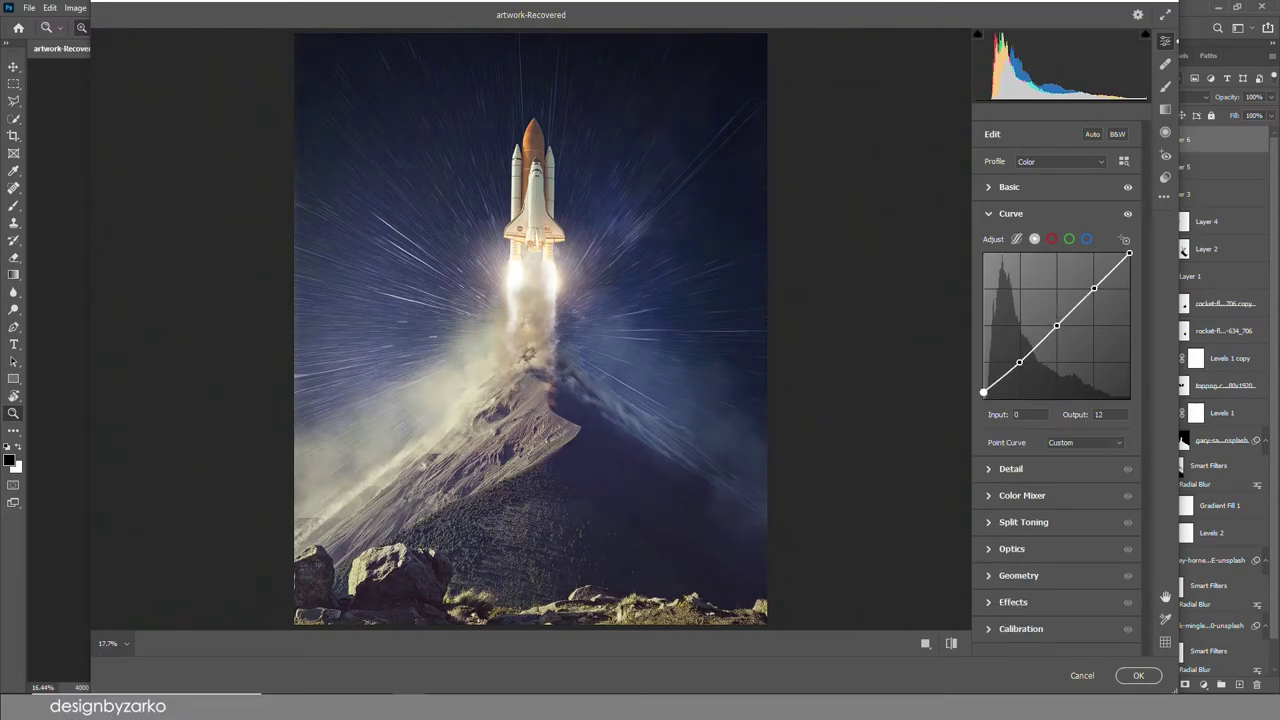
{"action": "left_click", "coordinate": [1010, 213]}
Set the sharpening amount to 150 and check the detail on the shuttle, volcano peak and star trails.
{"action": "left_click", "coordinate": [1010, 240]}
{"action": "left_click", "coordinate": [546, 250]}
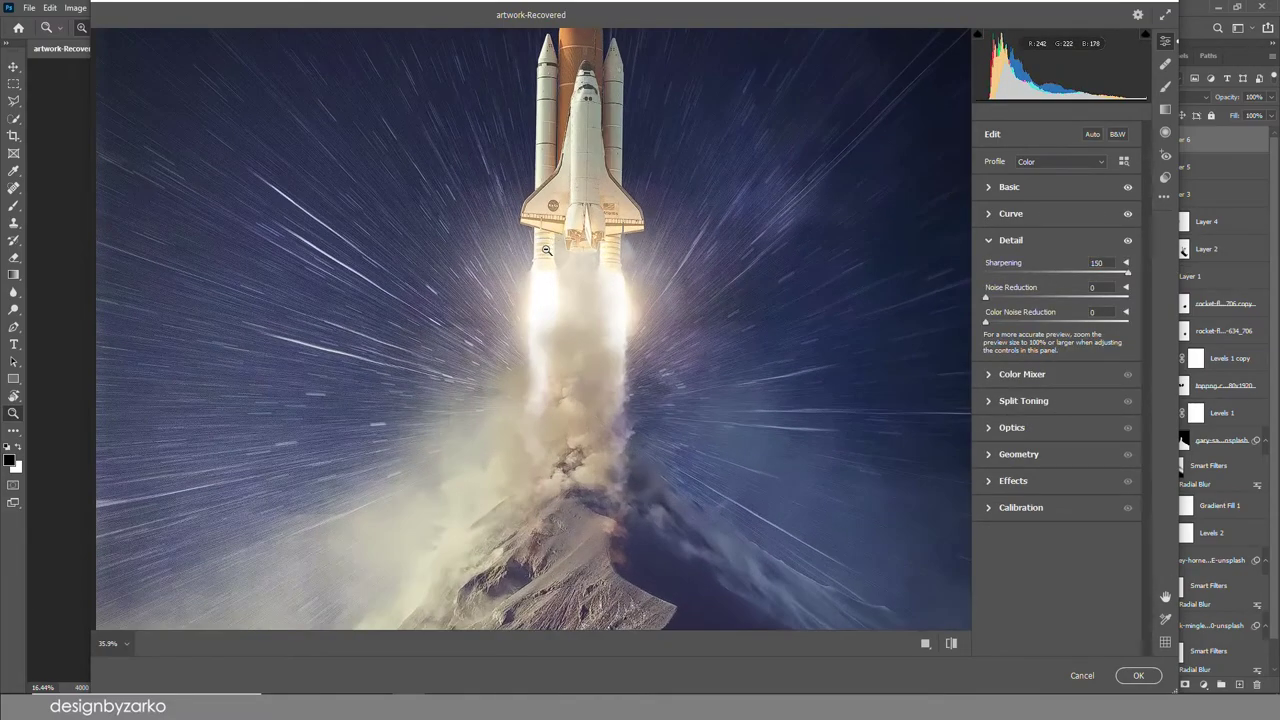
{"action": "left_click", "coordinate": [546, 250]}
{"action": "left_click", "coordinate": [483, 201]}
{"action": "left_click", "coordinate": [450, 202]}
{"action": "left_click", "coordinate": [724, 276]}
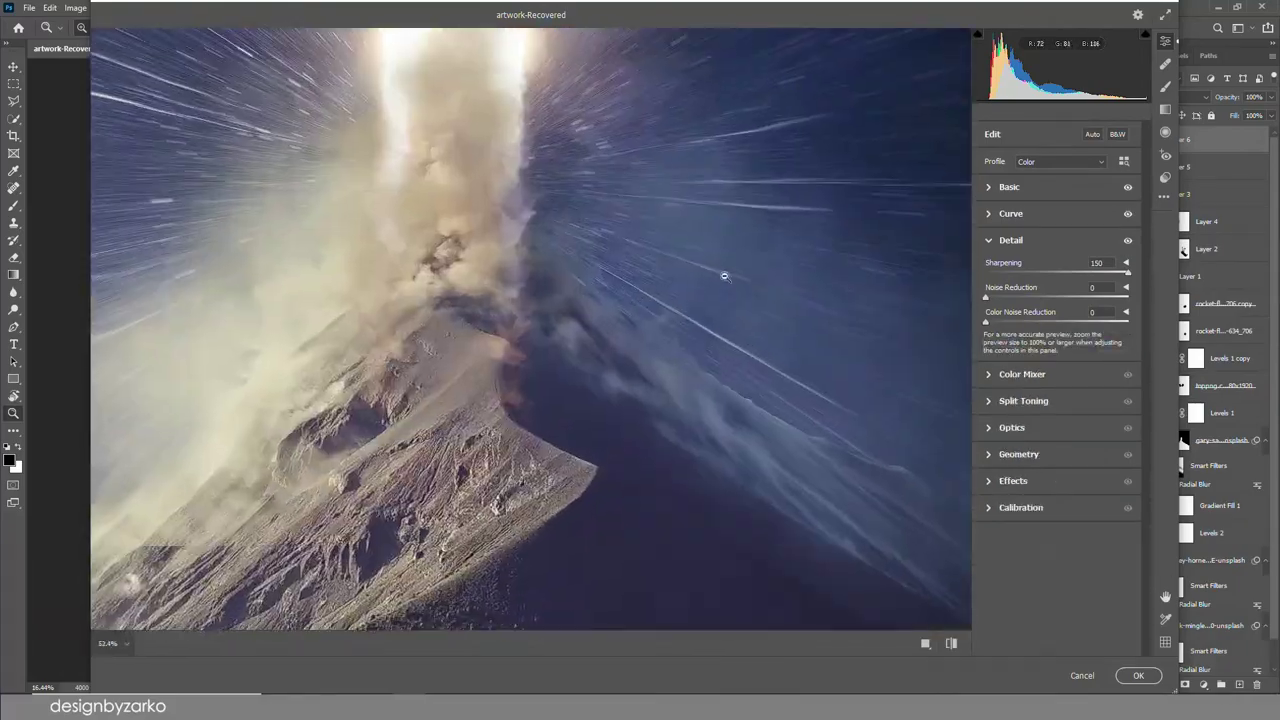
{"action": "scroll", "coordinate": [724, 276], "scroll_direction": "up", "scroll_amount": 3}
Refine the sharpening by raising its masking while checking the star trails up close.
{"action": "left_click", "coordinate": [1125, 263]}
{"action": "left_click", "coordinate": [1053, 337]}
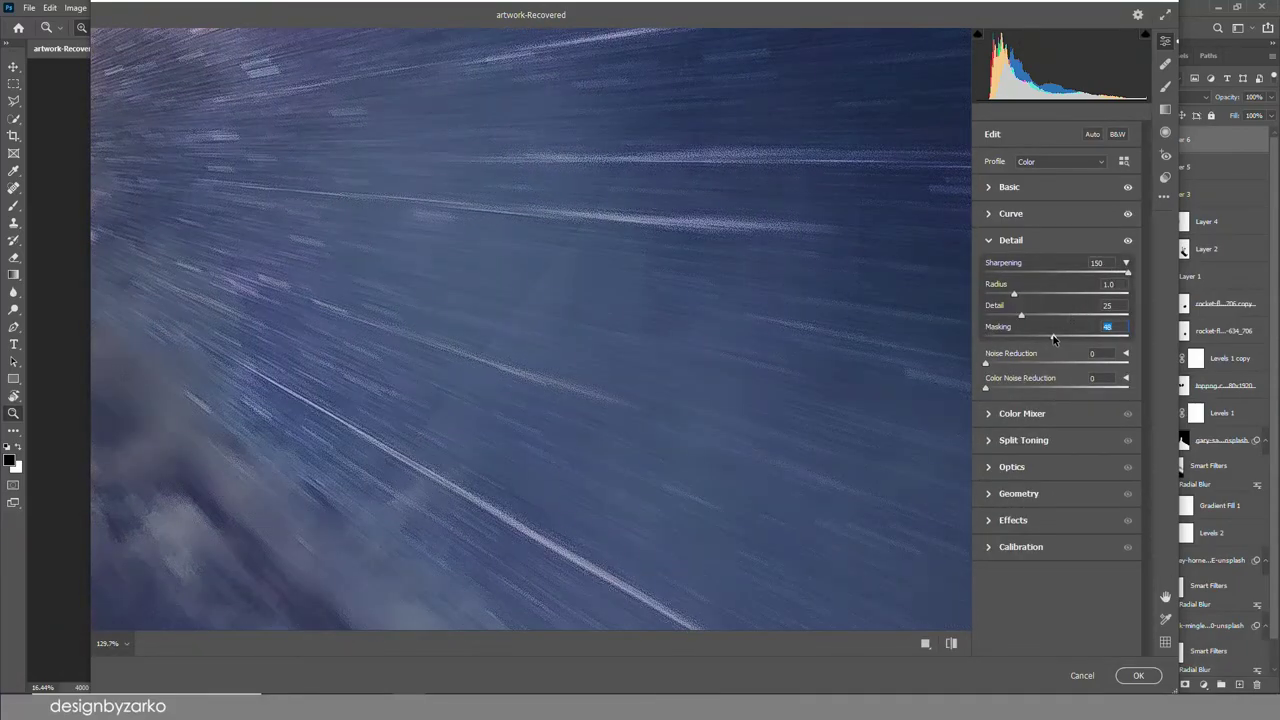
{"action": "mouse_move", "coordinate": [1072, 317]}
{"action": "left_mouse_down"}
{"action": "mouse_move", "coordinate": [1014, 317]}
{"action": "mouse_move", "coordinate": [1059, 300]}
{"action": "left_mouse_up"}
{"action": "left_click", "coordinate": [988, 242]}
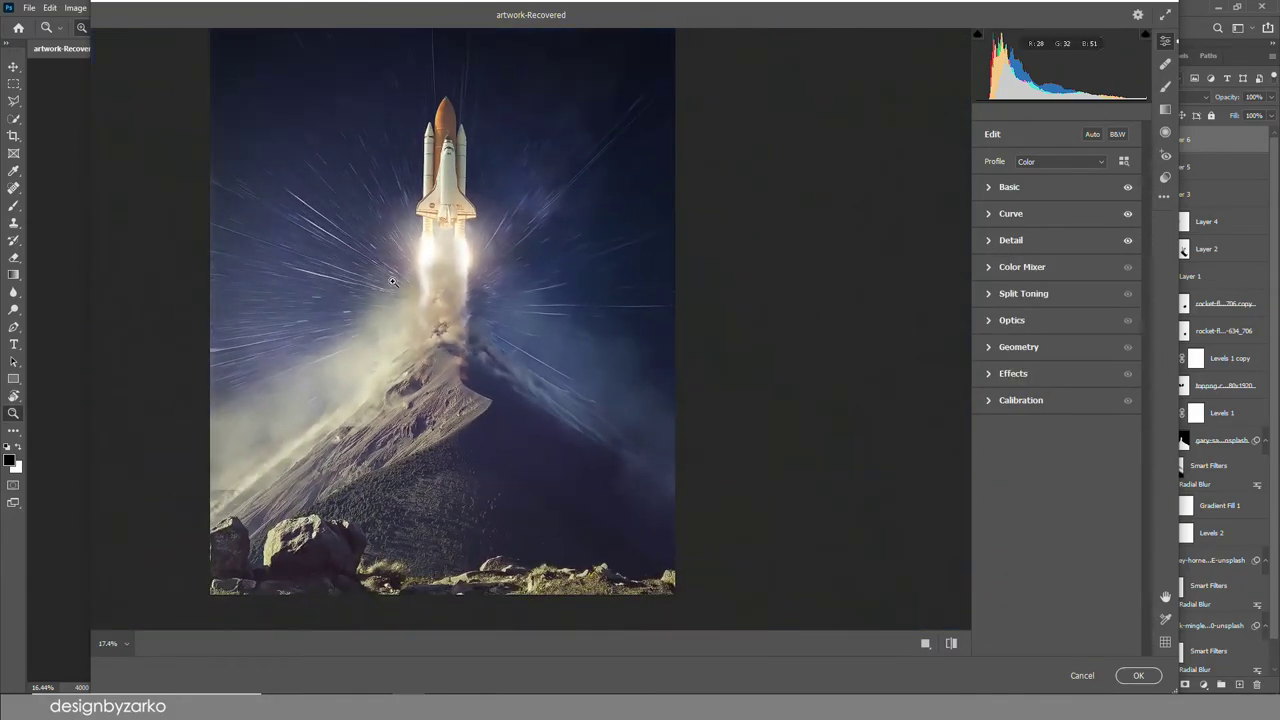
Split-tone the highlights with hue 45 and saturation 10, try shadow hue 192, and set the shadow saturation to 0.
{"action": "left_click", "coordinate": [988, 270]}
{"action": "left_click", "coordinate": [988, 270]}
{"action": "left_click", "coordinate": [988, 294]}
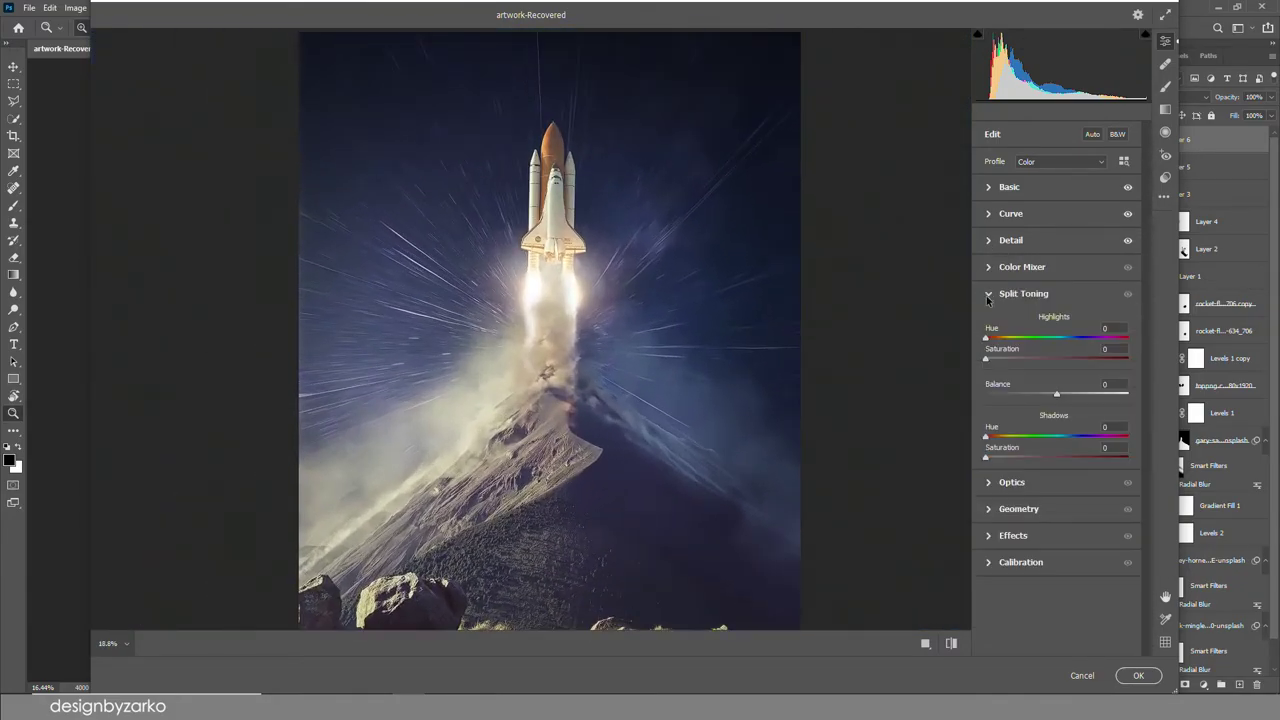
{"action": "left_click", "coordinate": [1061, 437]}
{"action": "left_click", "coordinate": [1002, 457]}
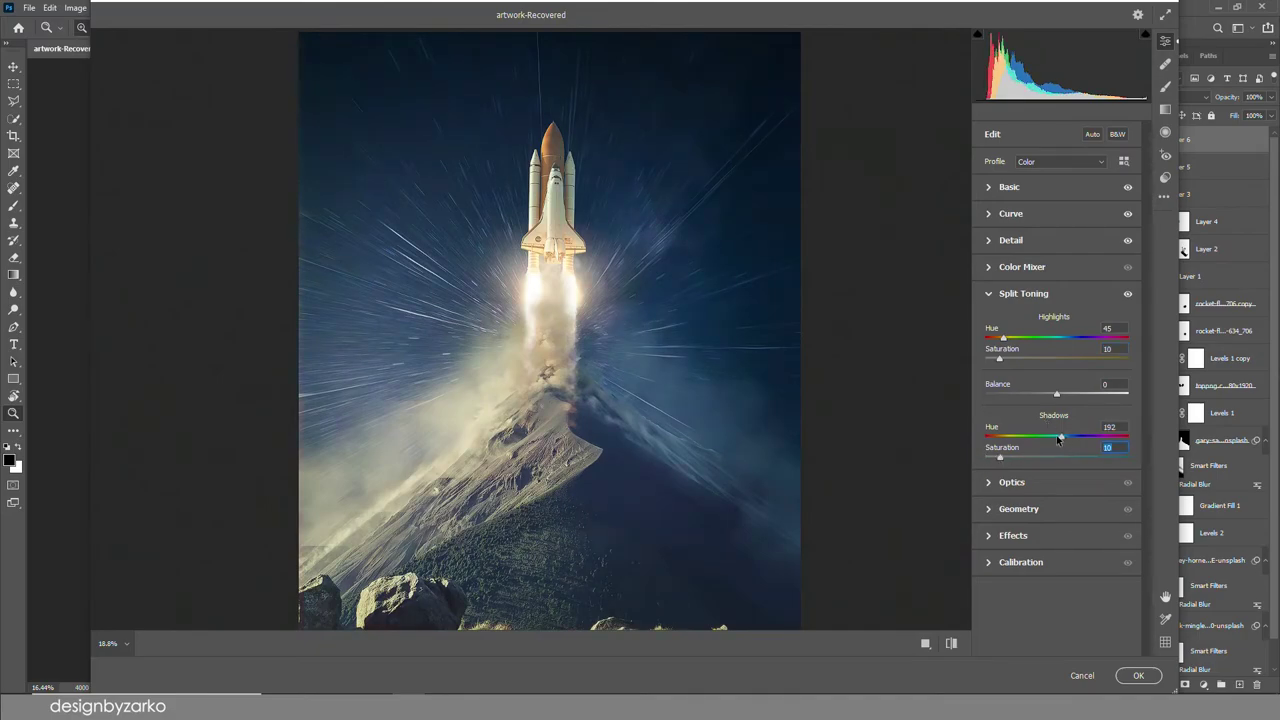
{"action": "key", "text": "Tab"}
{"action": "type", "text": "0"}
{"action": "left_click", "coordinate": [988, 294]}
Try a grain amount of 20, inspect it on the sky and the whole image, and reset the grain.
{"action": "left_click", "coordinate": [988, 321]}
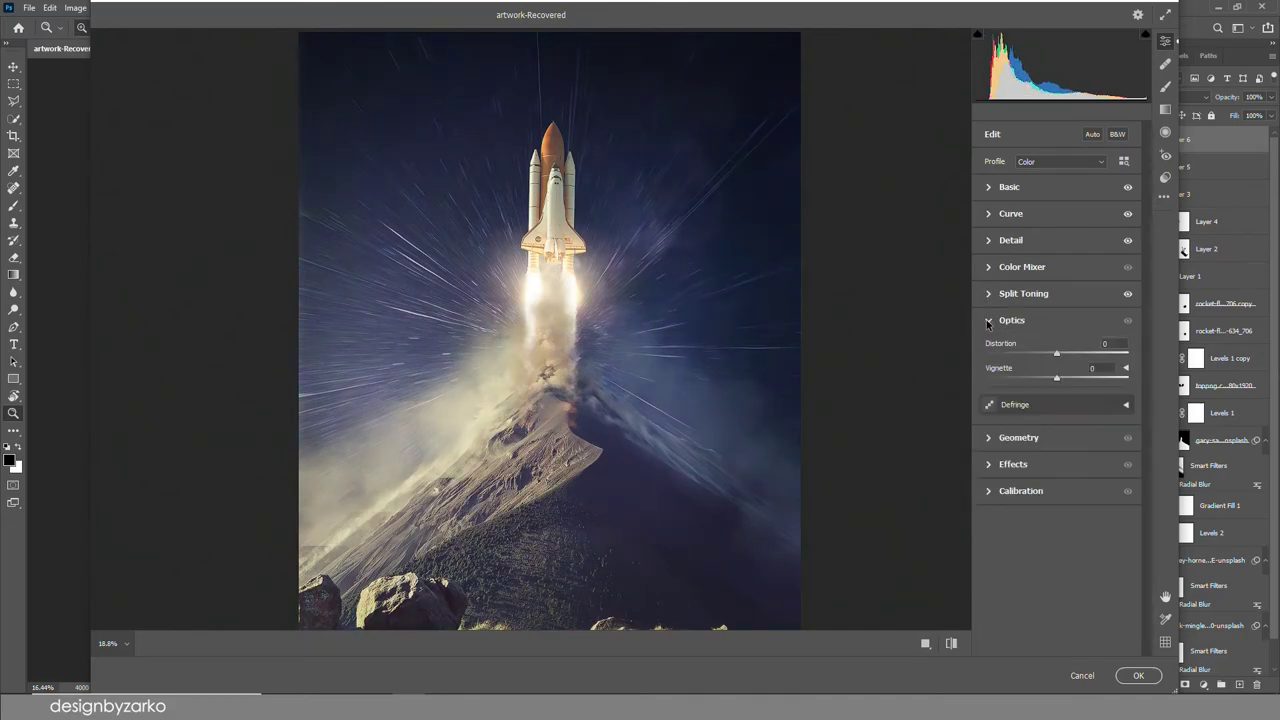
{"action": "left_click", "coordinate": [988, 321]}
{"action": "left_click", "coordinate": [988, 347]}
{"action": "left_click", "coordinate": [988, 347]}
{"action": "left_click", "coordinate": [988, 375]}
{"action": "left_click", "coordinate": [999, 406]}
{"action": "scroll", "coordinate": [738, 180], "scroll_direction": "up", "scroll_amount": 5}
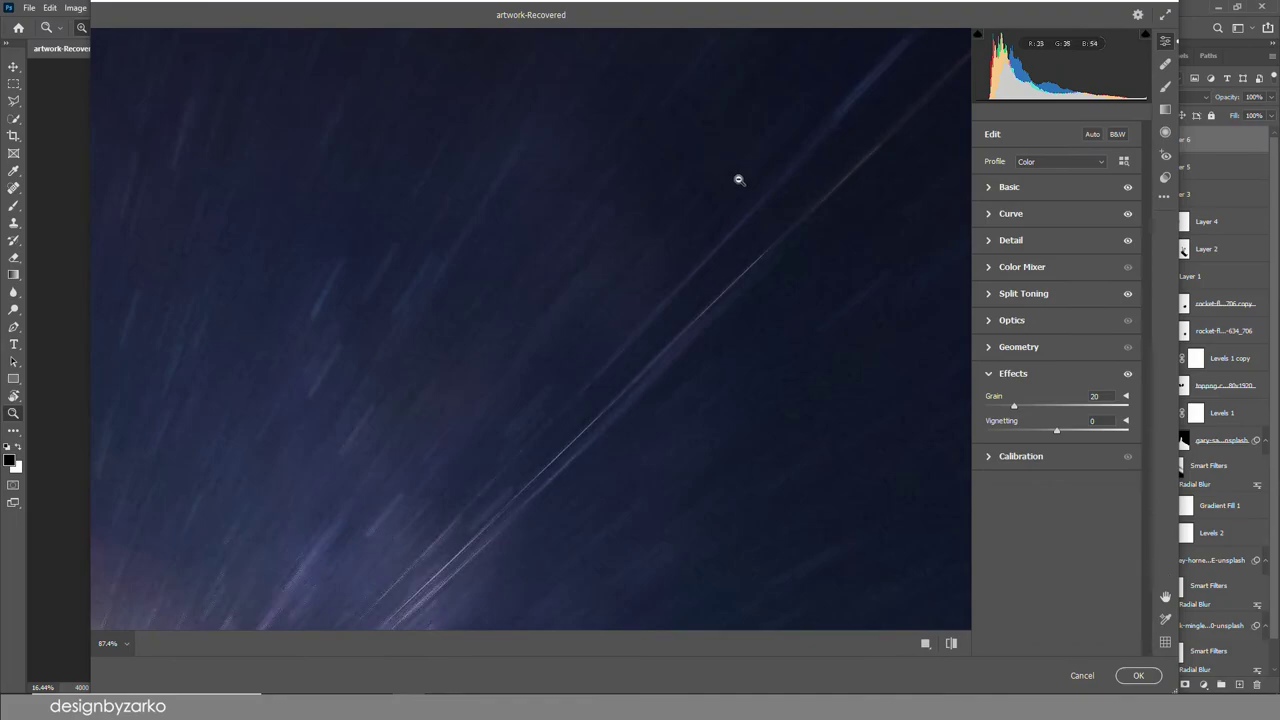
{"action": "scroll", "coordinate": [530, 350], "scroll_direction": "down", "scroll_amount": 8}
{"action": "left_click_drag", "start_coordinate": [430, 372], "coordinate": [606, 253]}
{"action": "scroll", "coordinate": [606, 253], "scroll_direction": "up", "scroll_amount": 2}
{"action": "double_click", "coordinate": [1013, 405]}
Shift the blue primary's hue and saturation in the colour calibration to turn the purple sky a cooler teal blue.
{"action": "left_click", "coordinate": [1020, 456]}
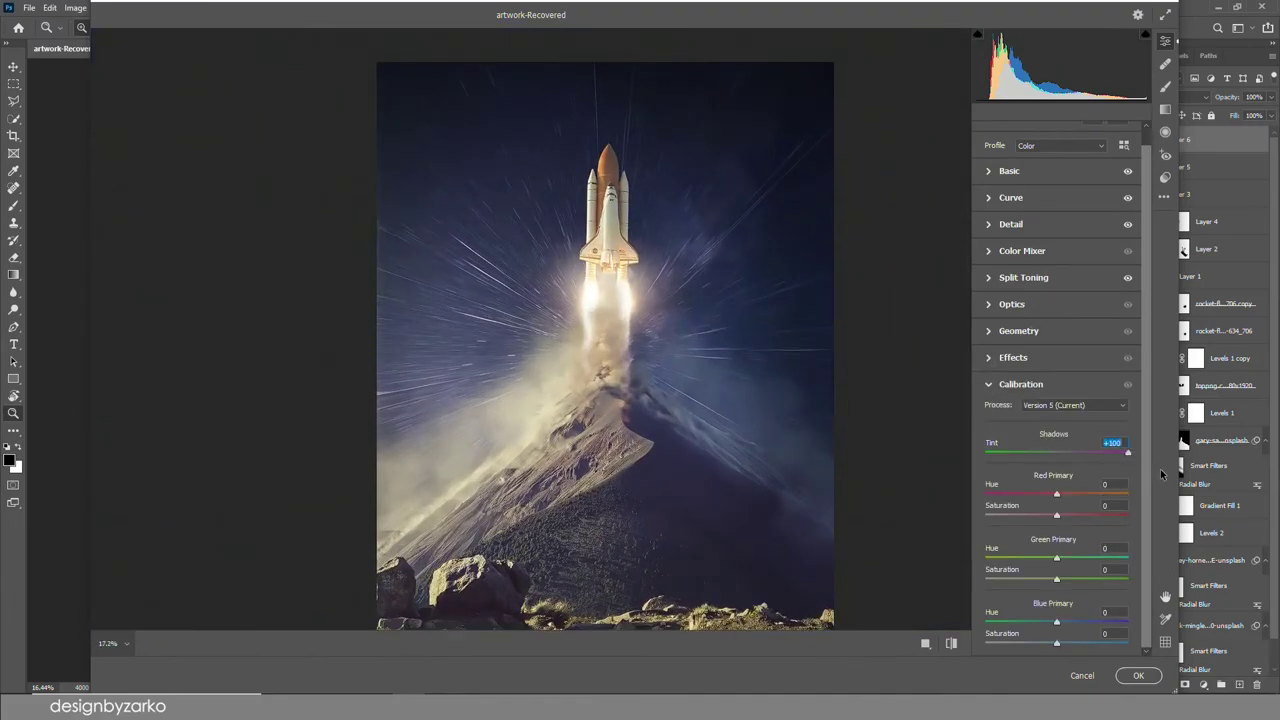
{"action": "mouse_move", "coordinate": [1057, 623]}
{"action": "left_mouse_down"}
{"action": "mouse_move", "coordinate": [1043, 643]}
{"action": "mouse_move", "coordinate": [1059, 642]}
{"action": "left_mouse_up"}
Adjust luminance per colour in the Color Mixer, setting Aquas -1, Blues +9 and Purples +18, and fine-tune the Yellows.
{"action": "left_click", "coordinate": [997, 258]}
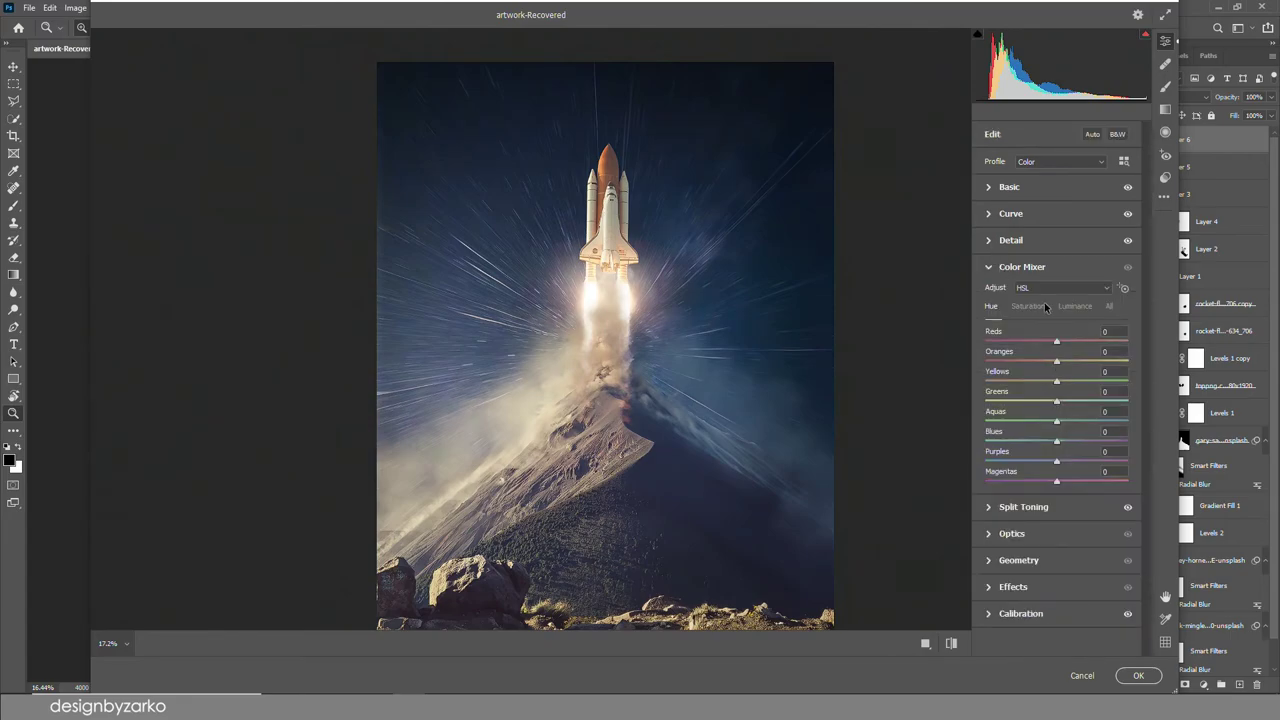
{"action": "left_click", "coordinate": [1075, 306]}
{"action": "left_click_drag", "start_coordinate": [1056, 441], "coordinate": [1072, 462]}
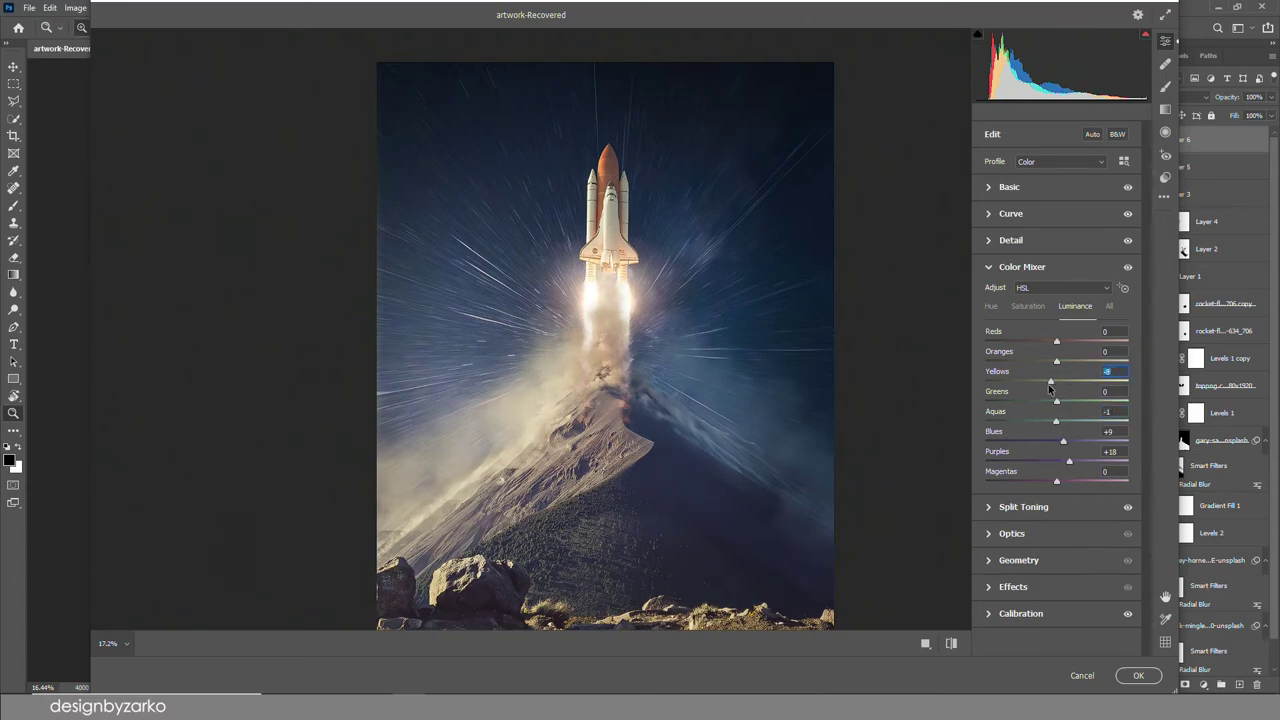
{"action": "left_click_drag", "start_coordinate": [1050, 386], "coordinate": [1069, 393]}
{"action": "left_click", "coordinate": [988, 268]}
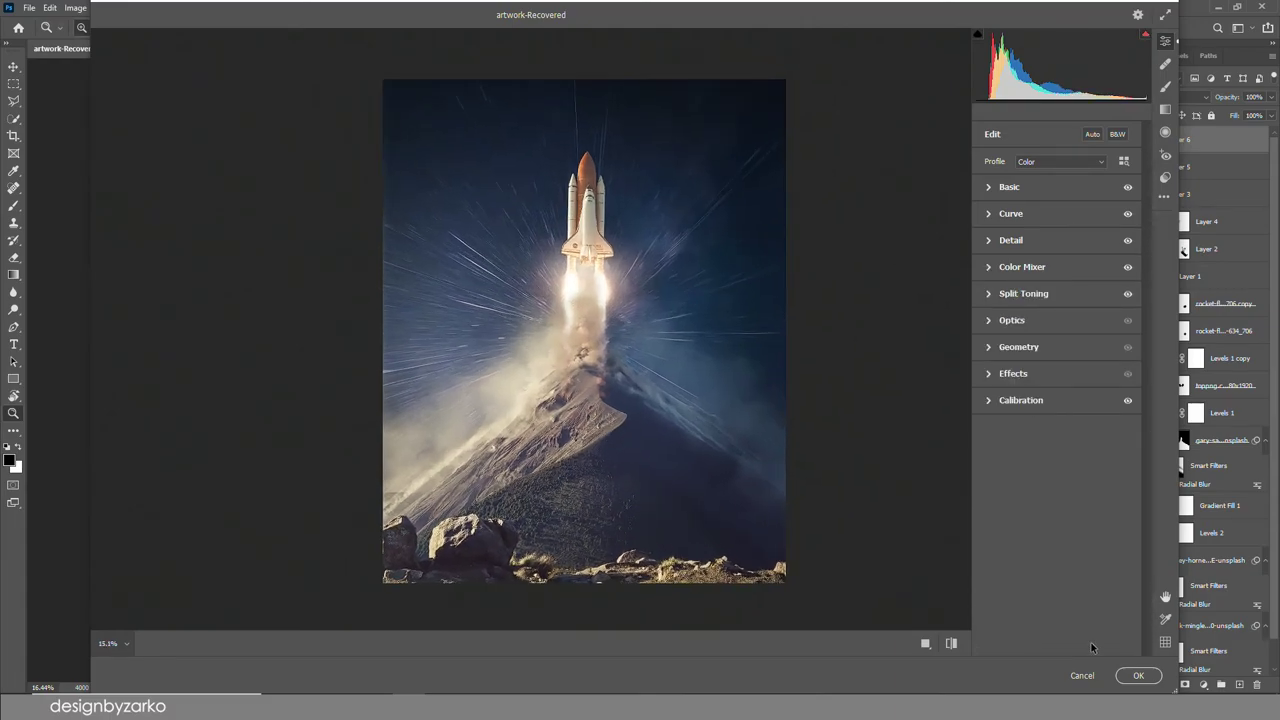